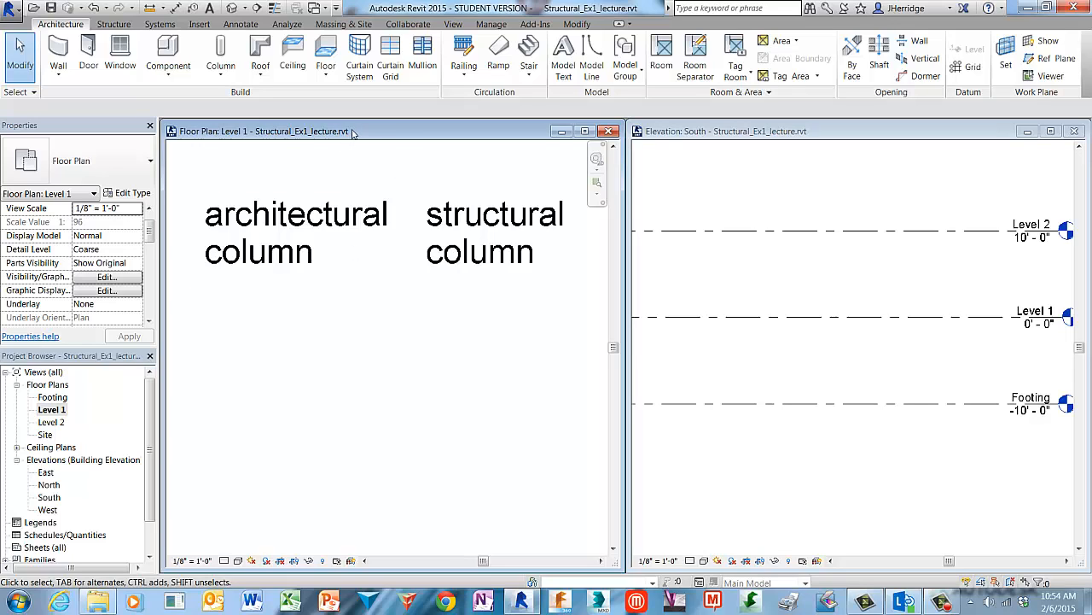
{"action": "left_click", "coordinate": [63, 414]}
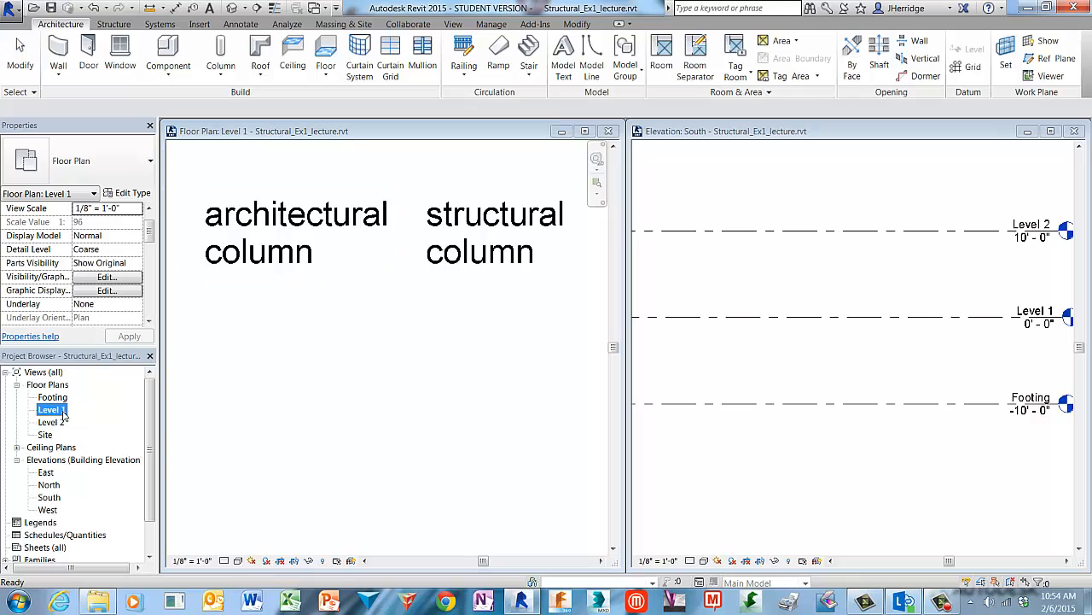
{"action": "left_click", "coordinate": [714, 134]}
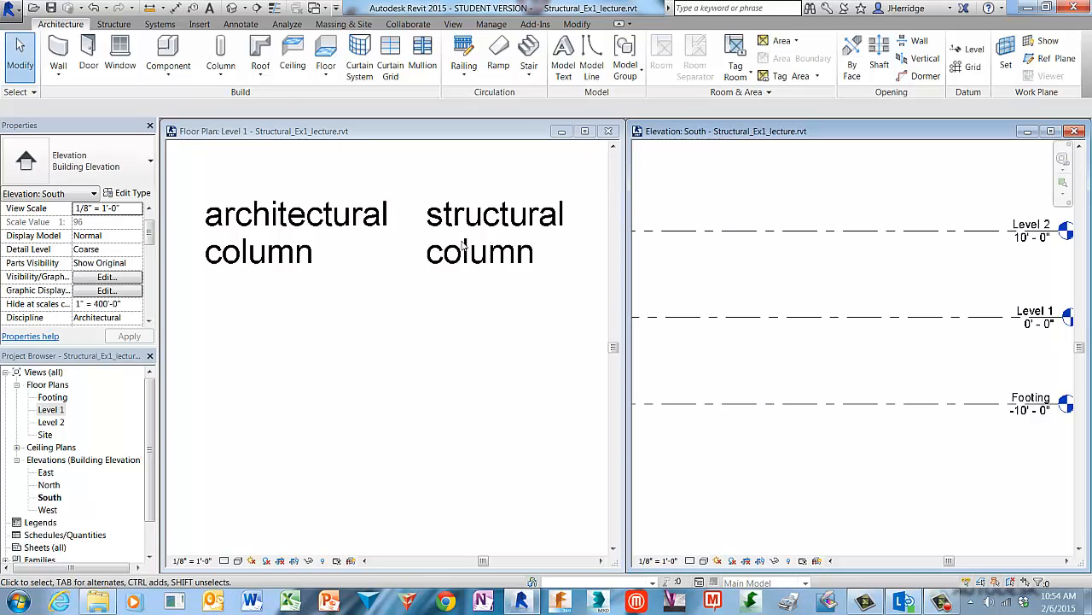
{"action": "left_click", "coordinate": [60, 501]}
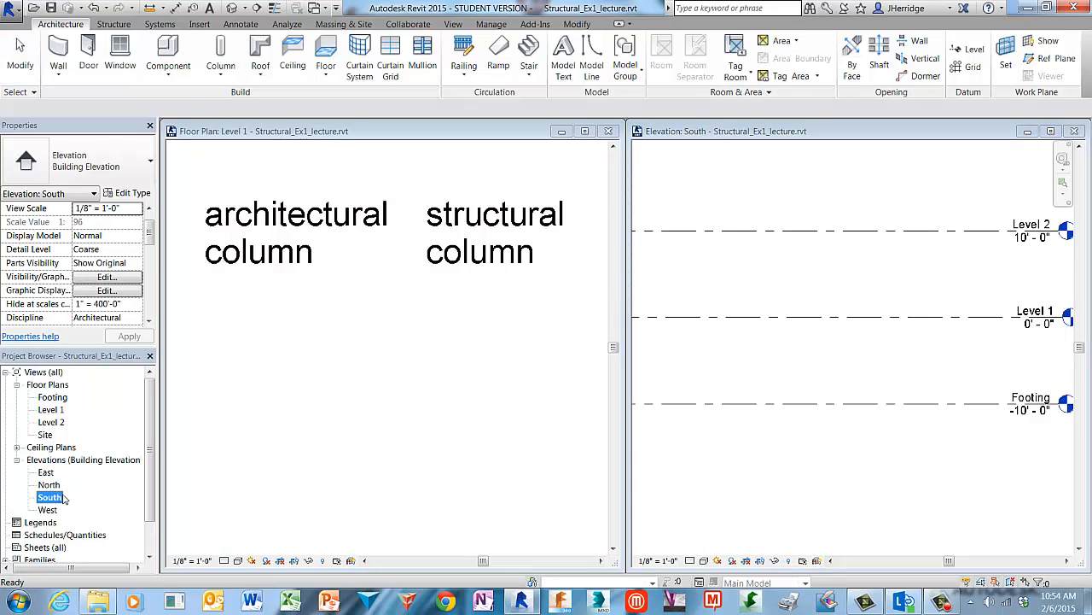
Place a 24" x 24" rectangular architectural column in the Level 1 plan below the "architectural column" label, with its height reaching Level 2
{"action": "left_click", "coordinate": [322, 321]}
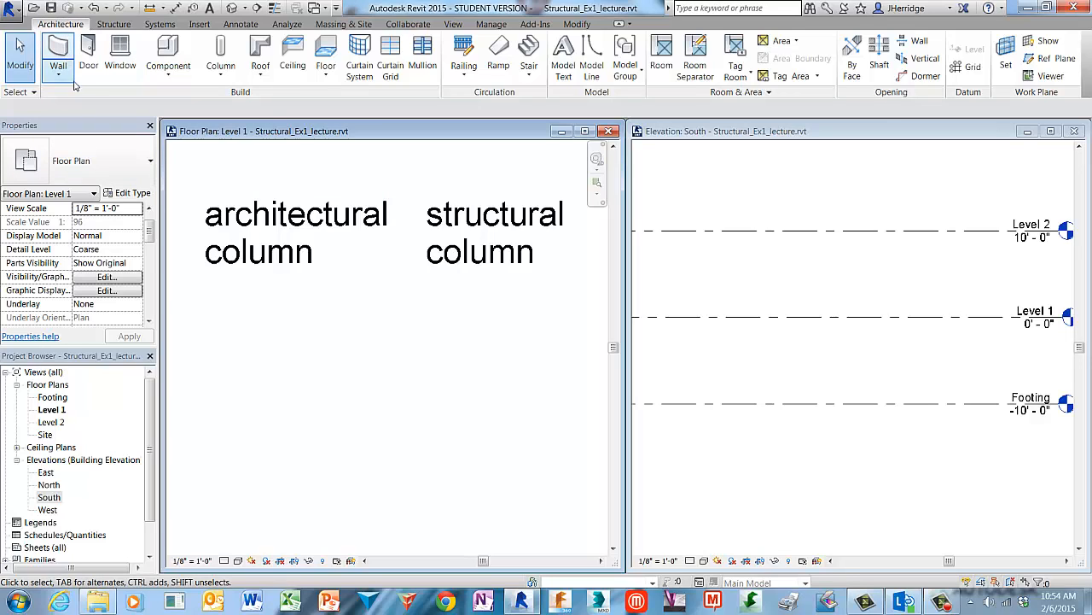
{"action": "left_click", "coordinate": [222, 77]}
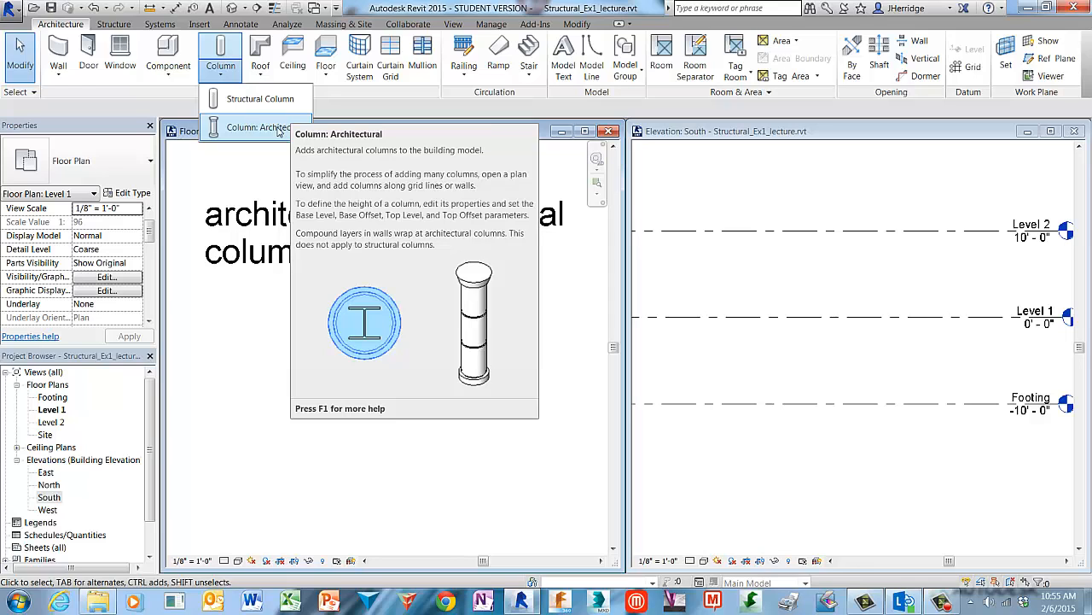
{"action": "left_click", "coordinate": [278, 128]}
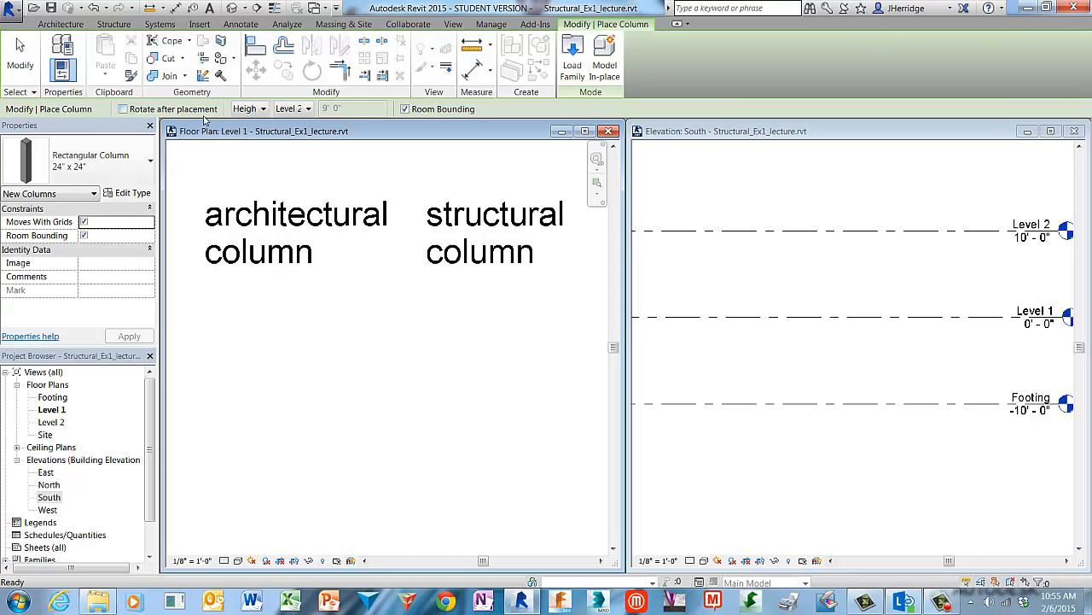
{"action": "left_click", "coordinate": [264, 109]}
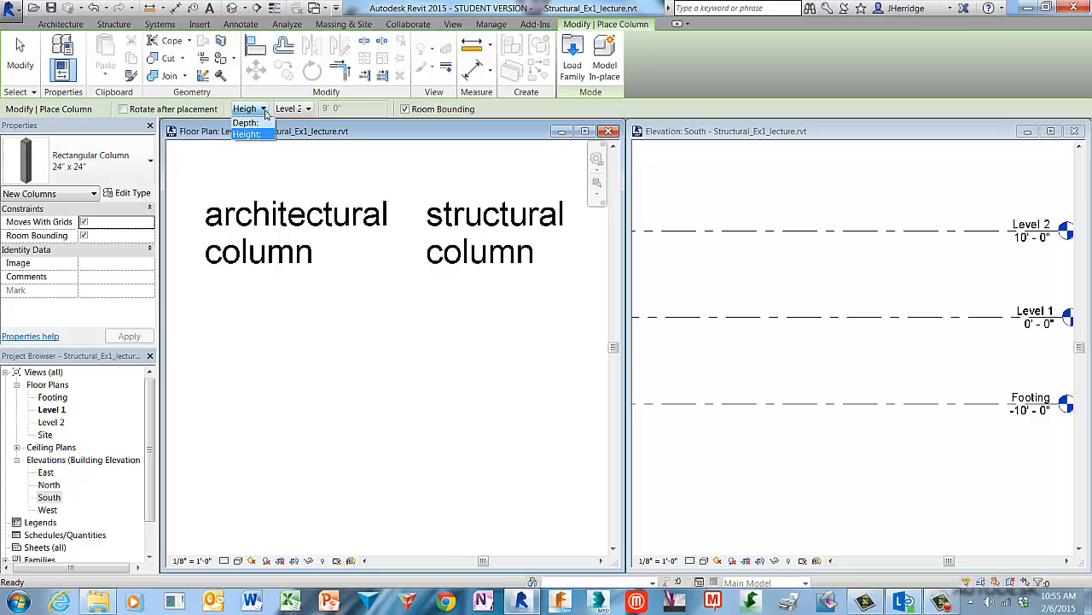
{"action": "left_click", "coordinate": [264, 113]}
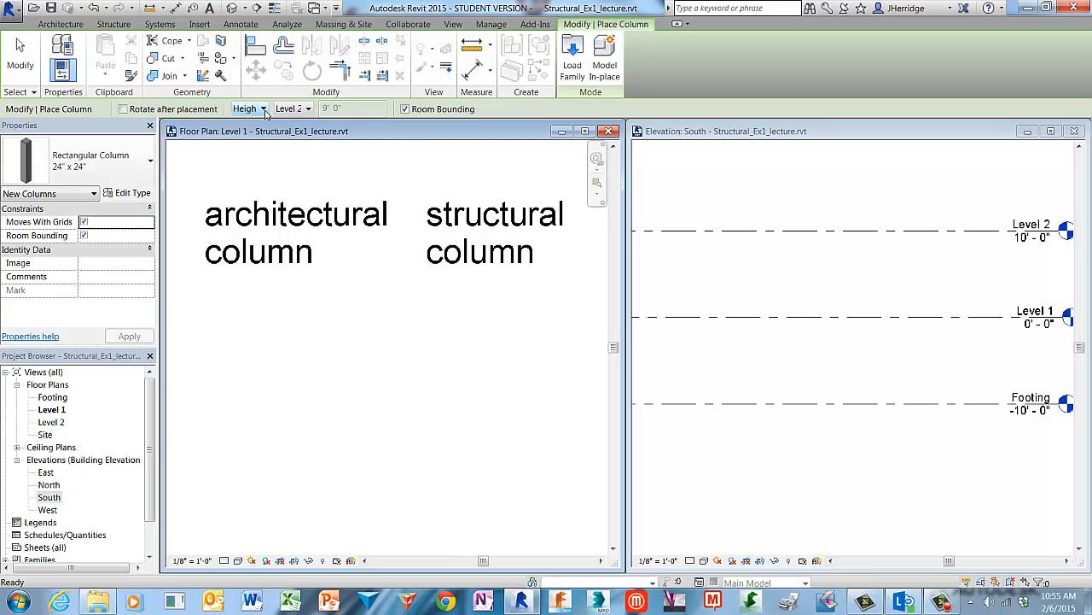
{"action": "left_click", "coordinate": [309, 109]}
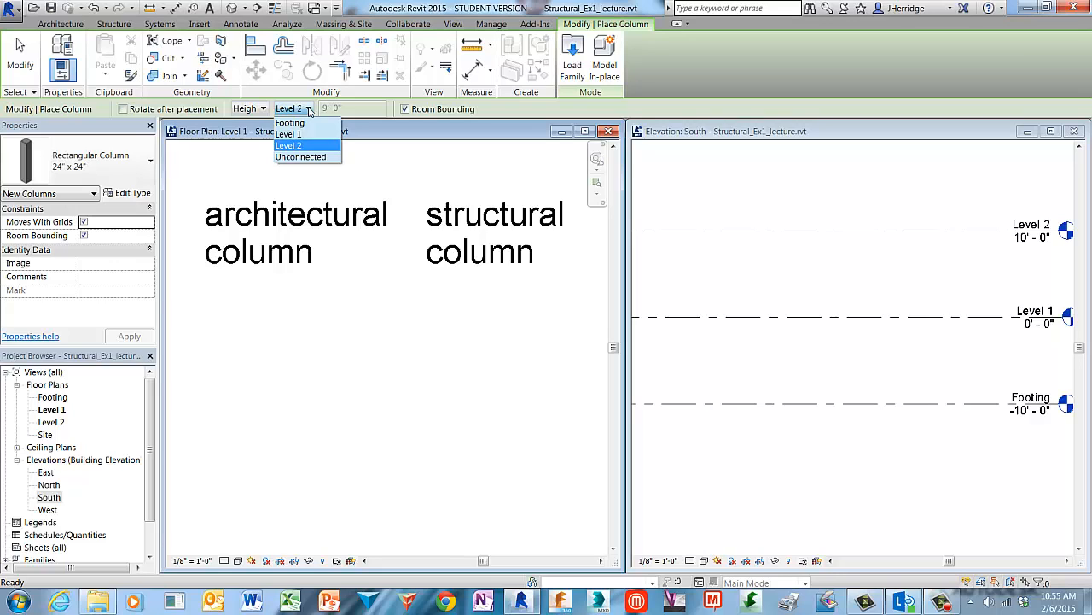
{"action": "left_click", "coordinate": [309, 109]}
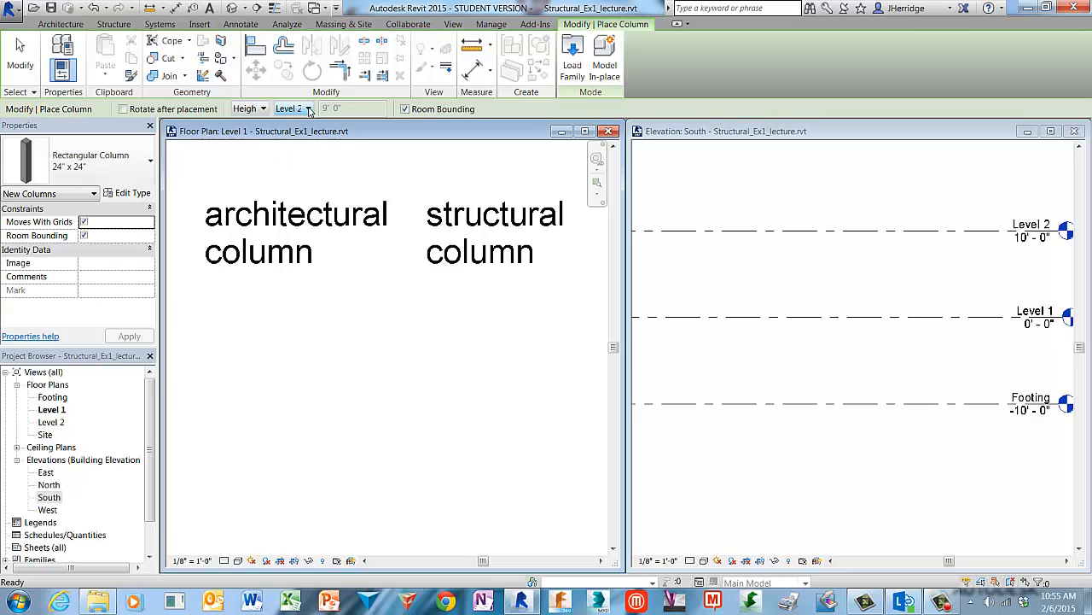
{"action": "left_click", "coordinate": [148, 165]}
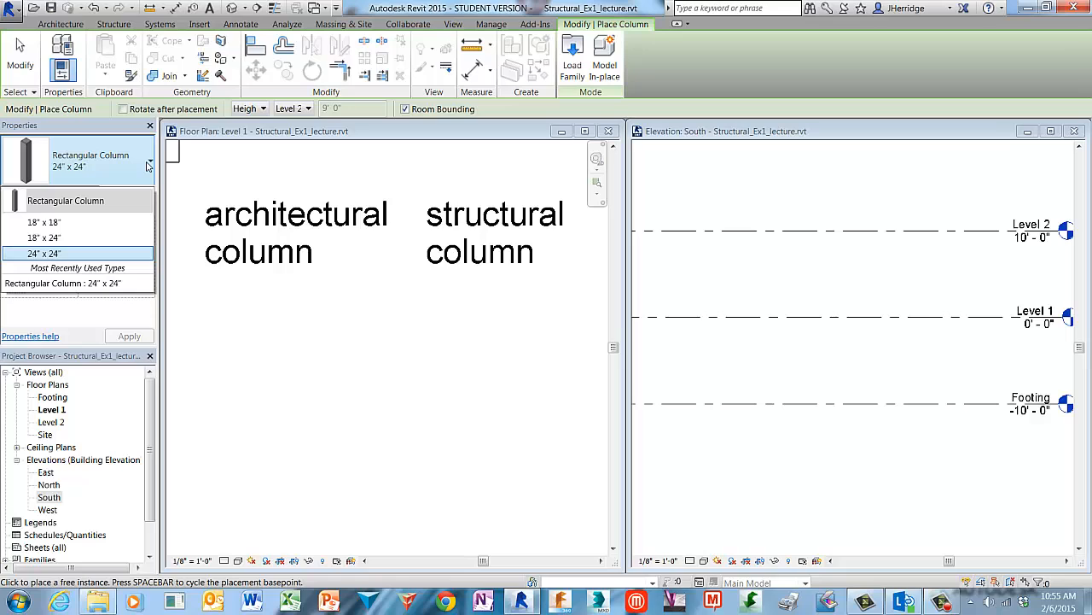
{"action": "left_click", "coordinate": [148, 164]}
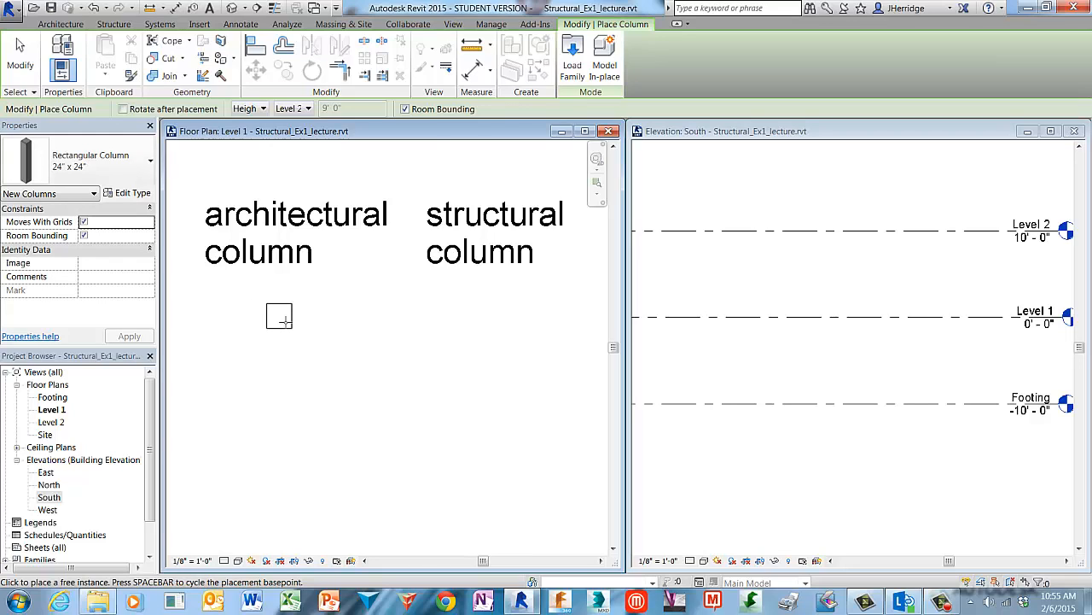
{"action": "left_click", "coordinate": [285, 321]}
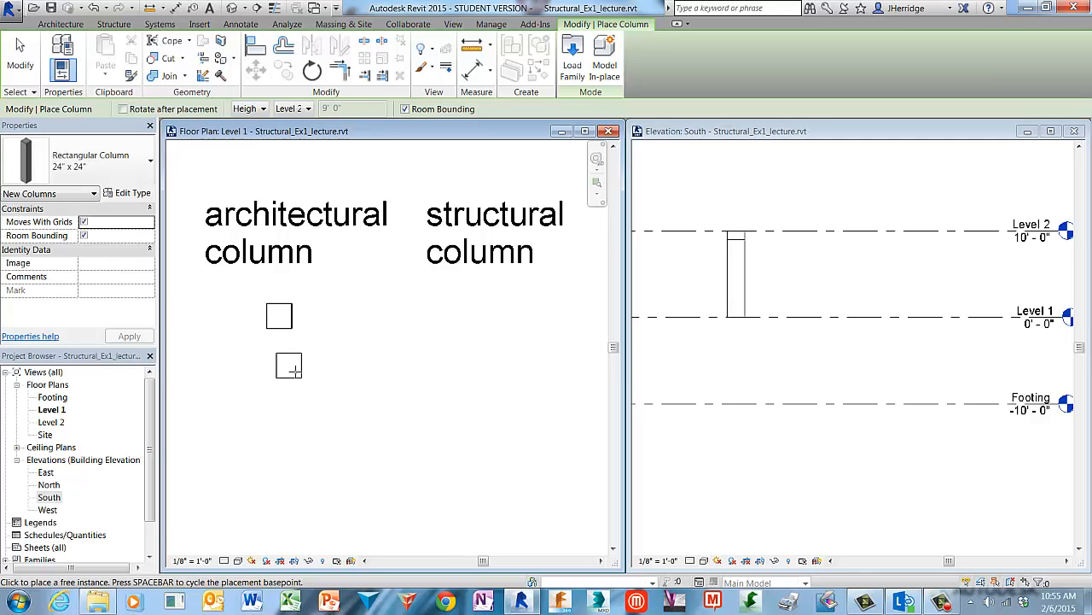
{"action": "key", "text": "Escape"}
{"action": "key", "text": "Escape"}
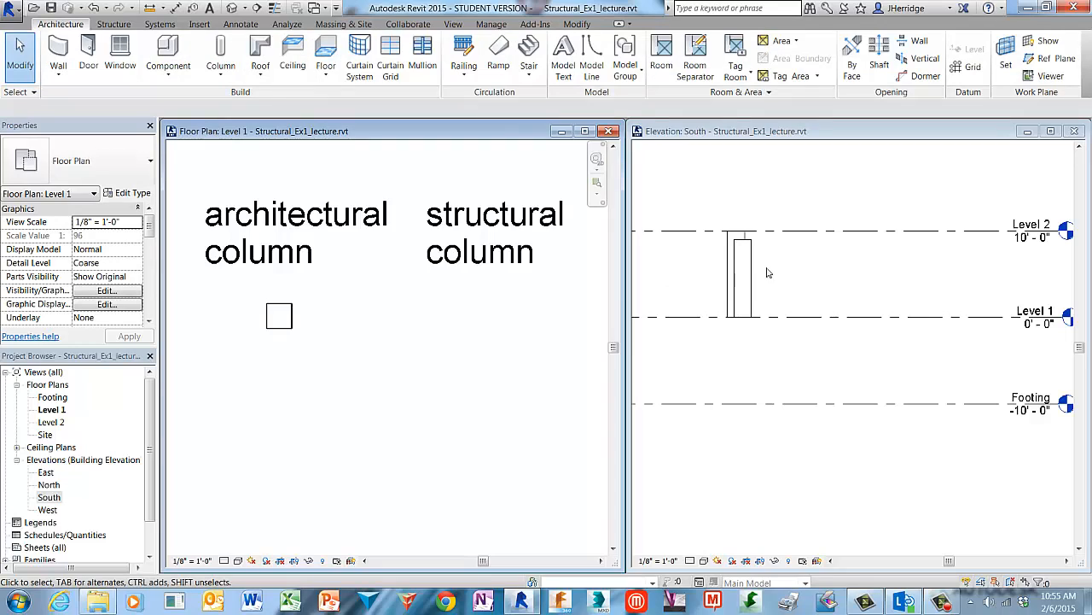
Select the architectural column in the Level 1 plan to examine its base and top levels and its extent in the South elevation
{"action": "left_click", "coordinate": [803, 274]}
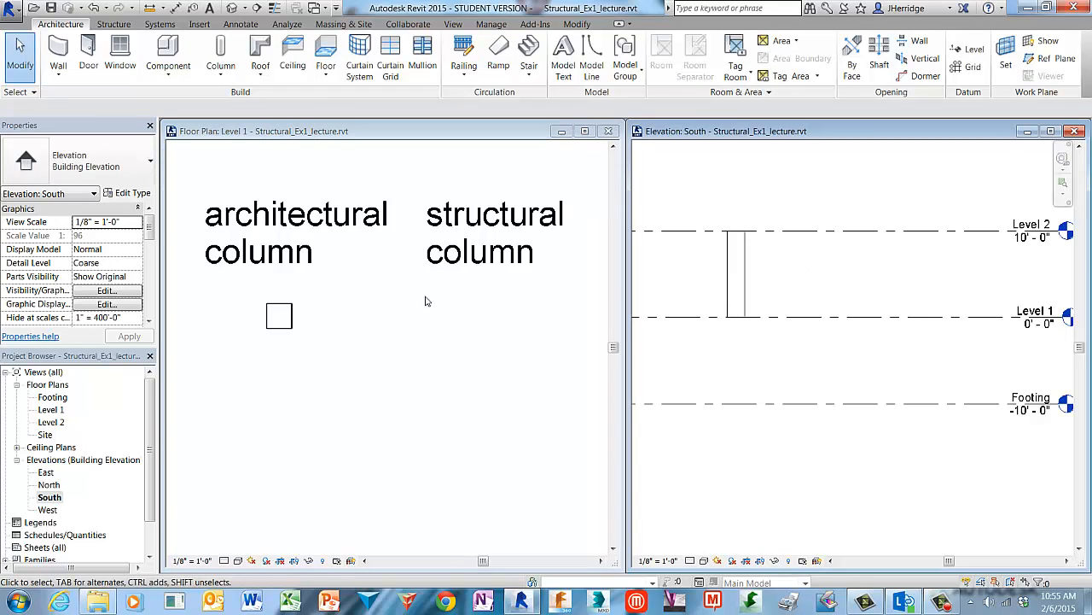
{"action": "left_click", "coordinate": [292, 319]}
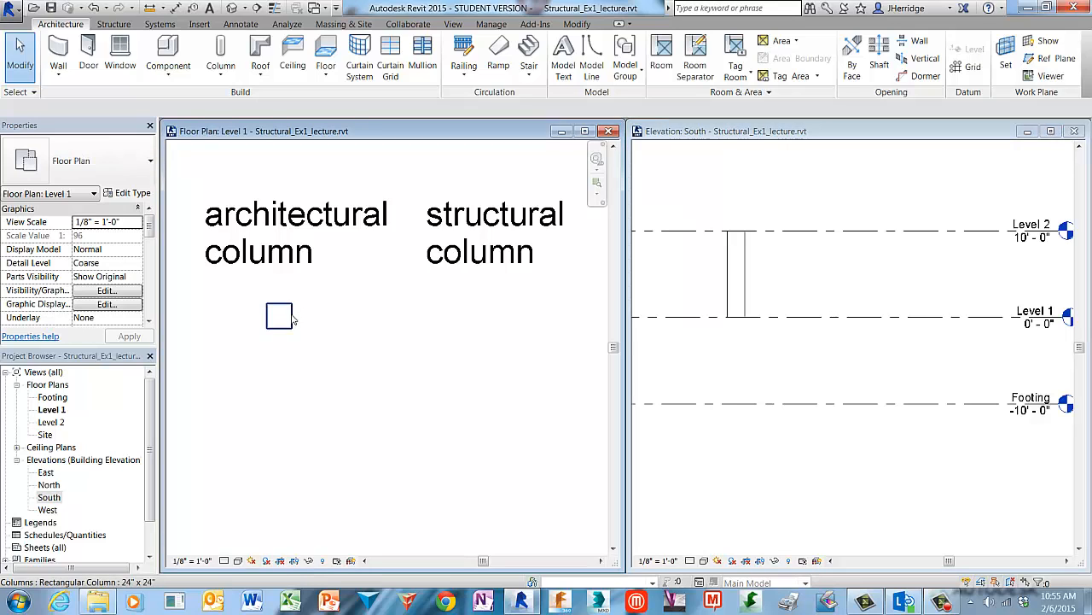
{"action": "left_click", "coordinate": [282, 315]}
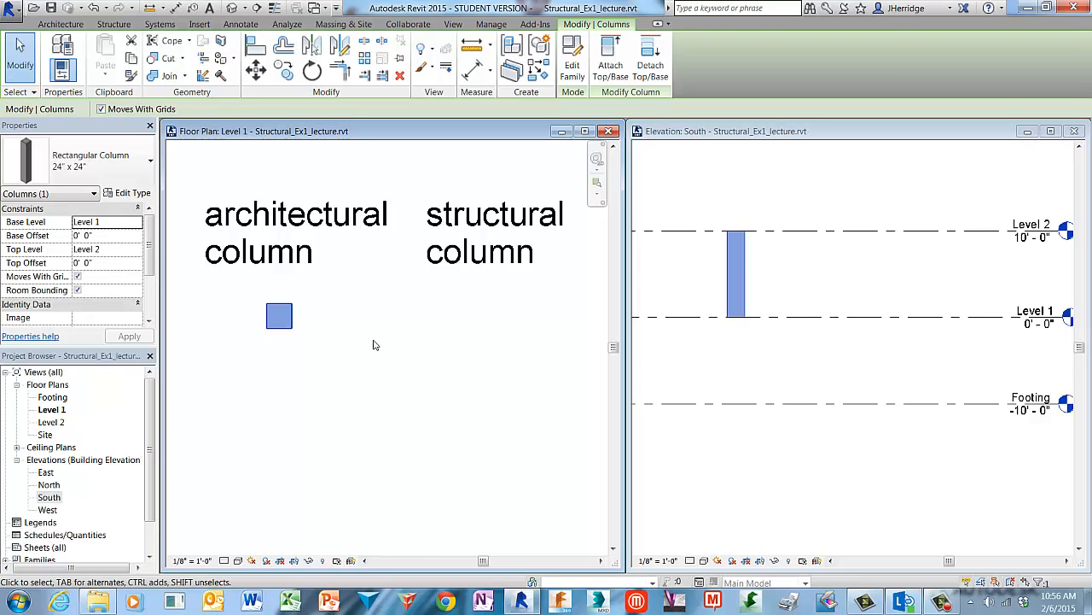
{"action": "key", "text": "Escape"}
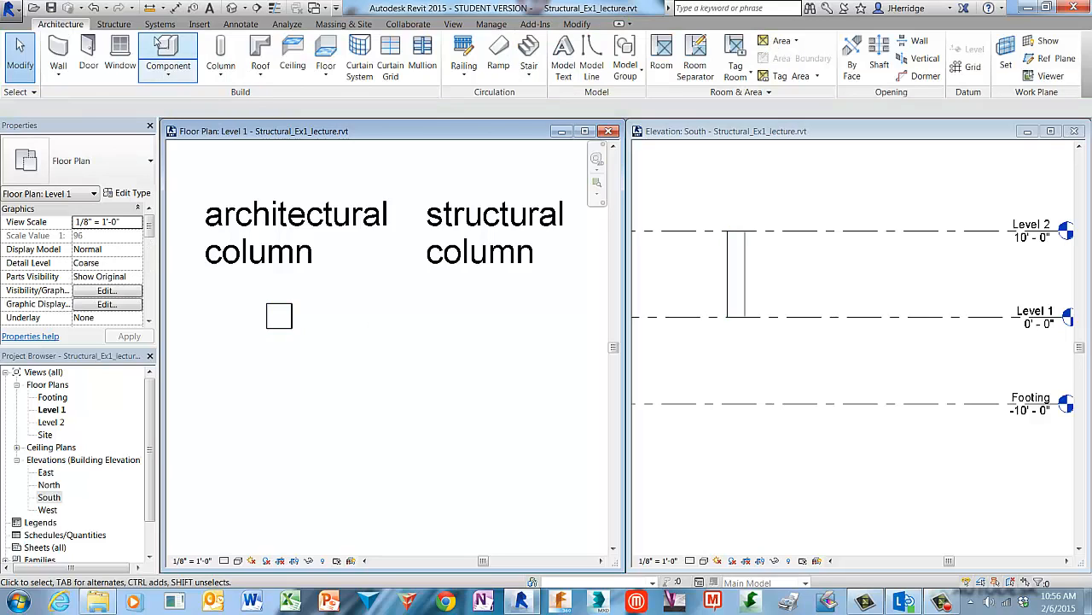
Place a vertical W10X49 wide flange structural column in the Level 1 plan below the "structural column" label, with its depth reaching the Footing level
{"action": "left_click", "coordinate": [115, 24]}
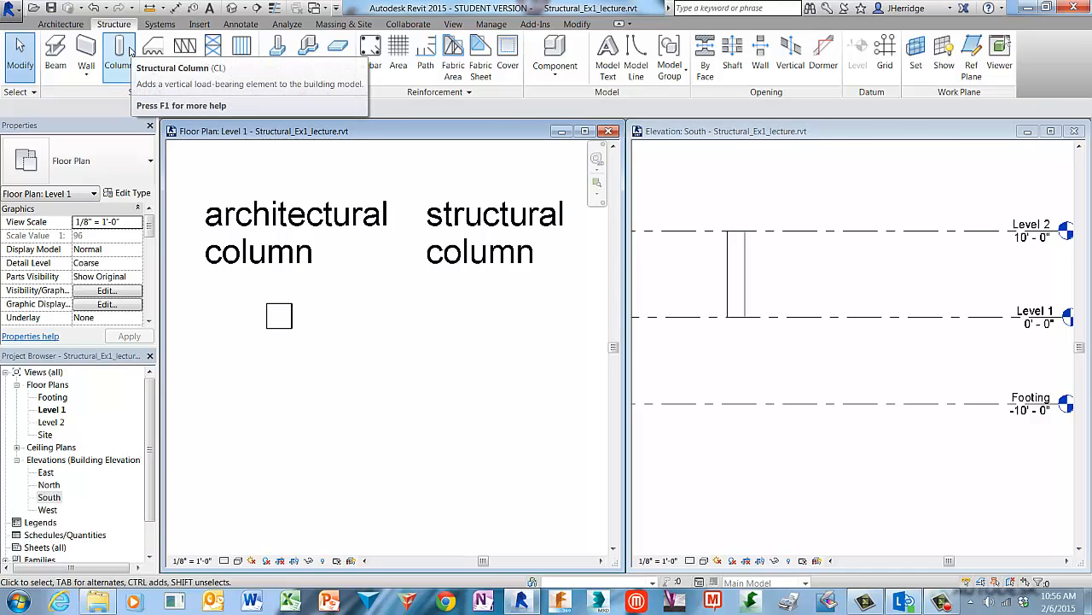
{"action": "left_click", "coordinate": [128, 52]}
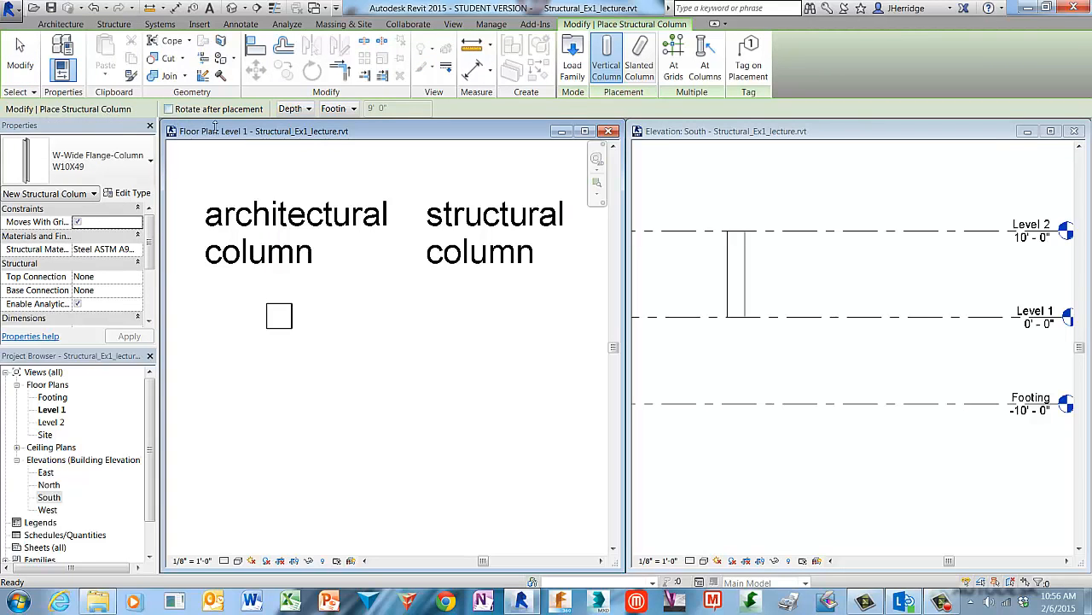
{"action": "left_click", "coordinate": [309, 109]}
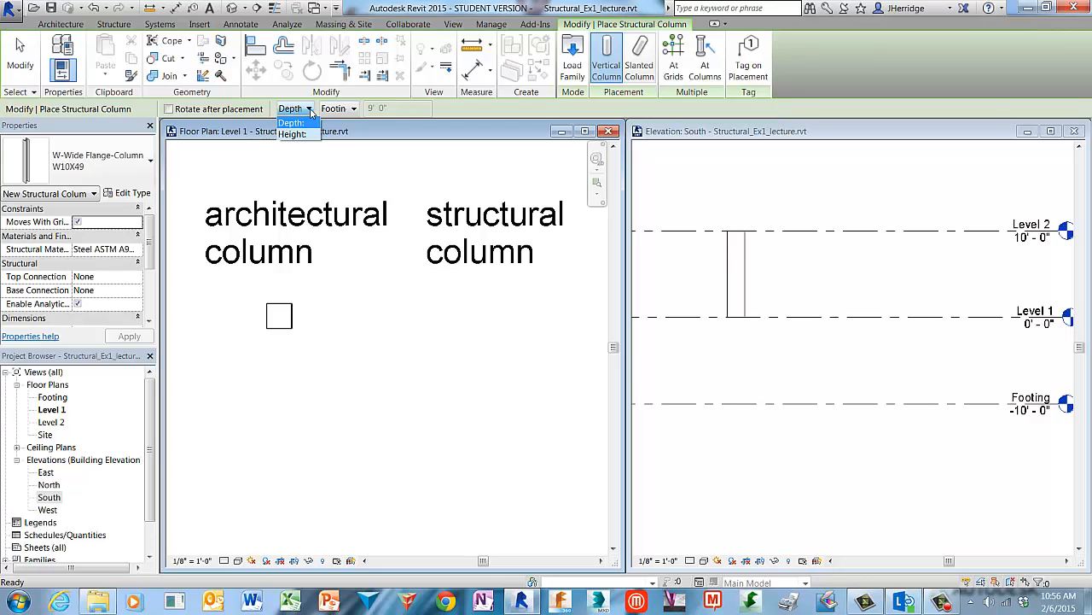
{"action": "left_click", "coordinate": [310, 111]}
{"action": "left_click", "coordinate": [354, 109]}
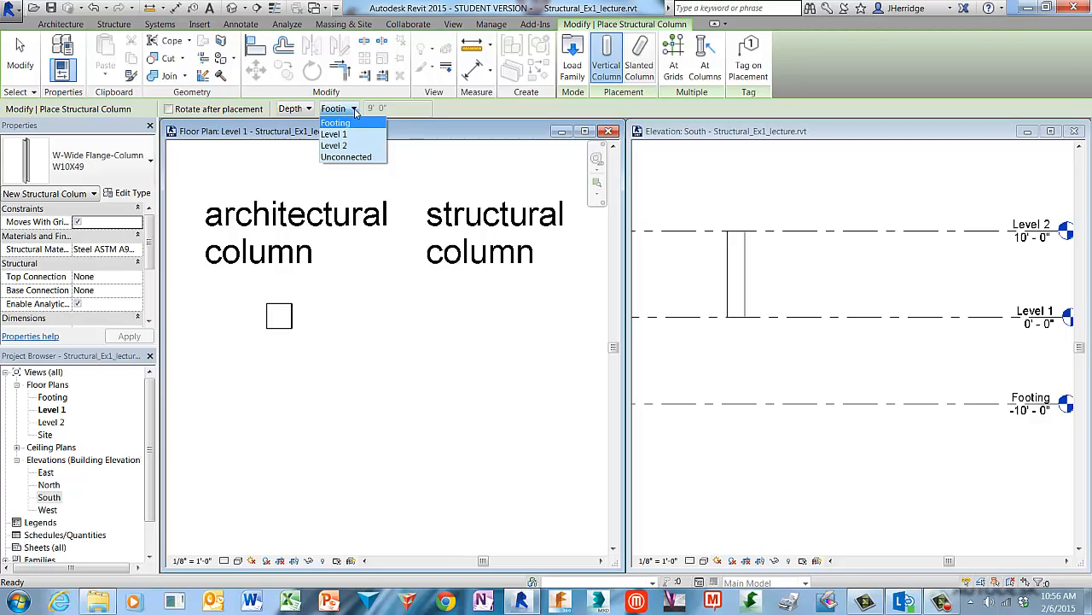
{"action": "left_click", "coordinate": [354, 110]}
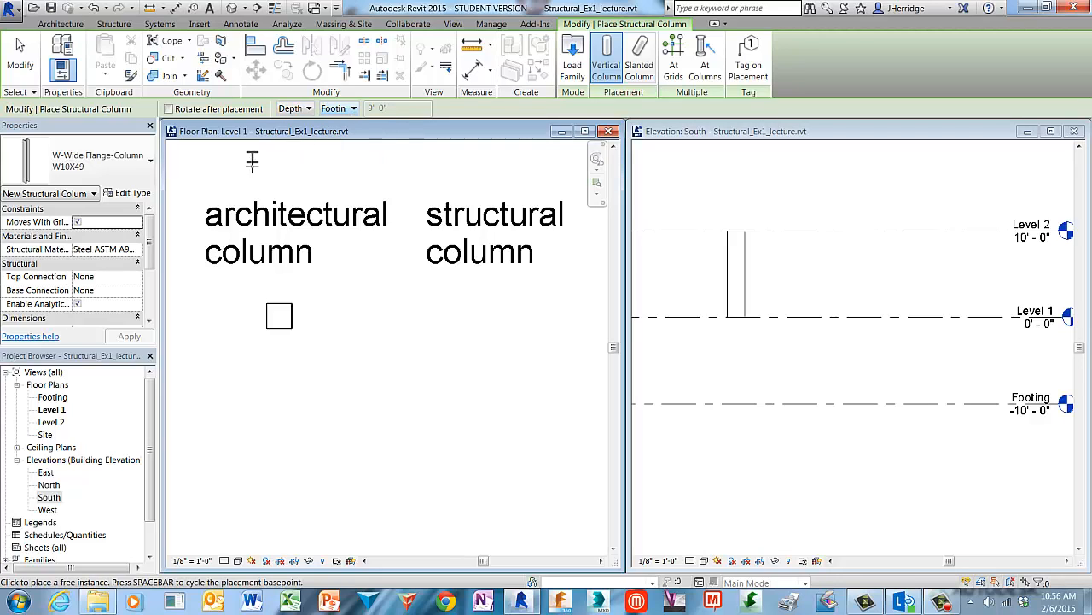
{"action": "left_click", "coordinate": [150, 162]}
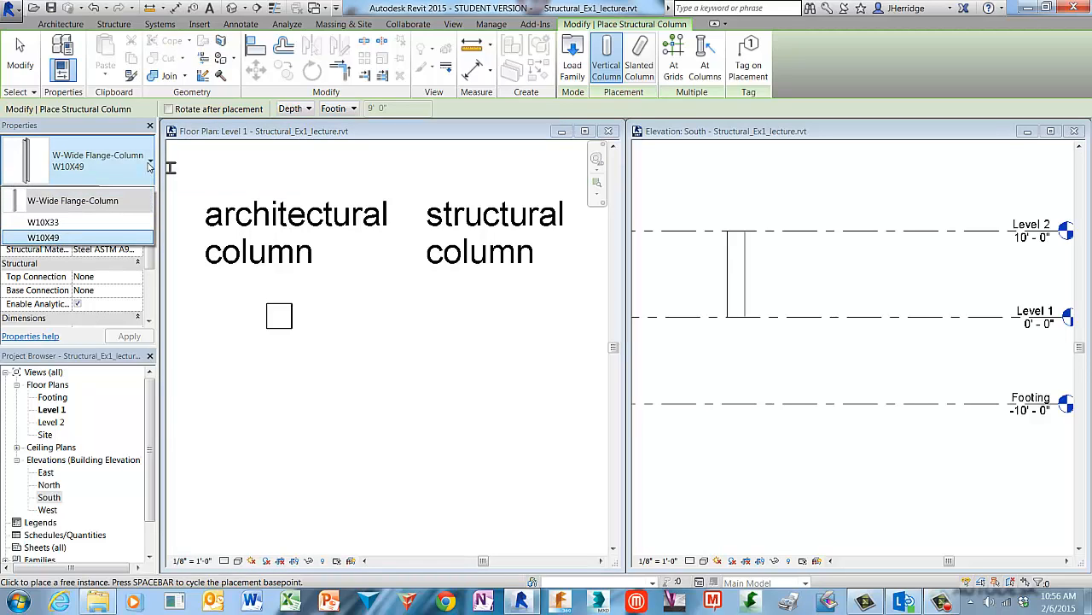
{"action": "left_click", "coordinate": [149, 165]}
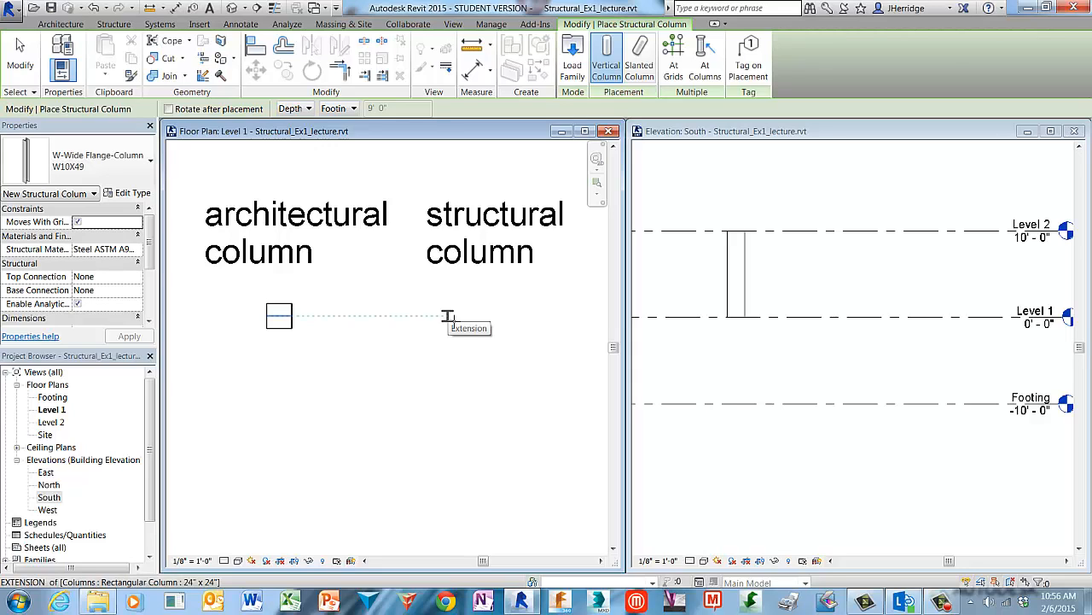
{"action": "left_click", "coordinate": [447, 317]}
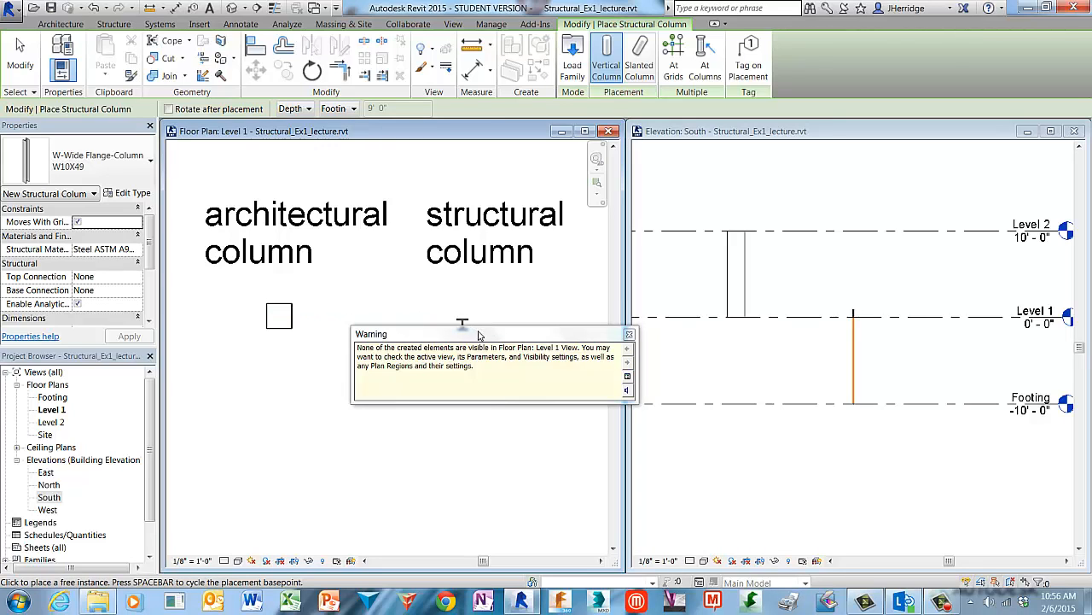
{"action": "left_click_drag", "start_coordinate": [479, 335], "coordinate": [481, 365]}
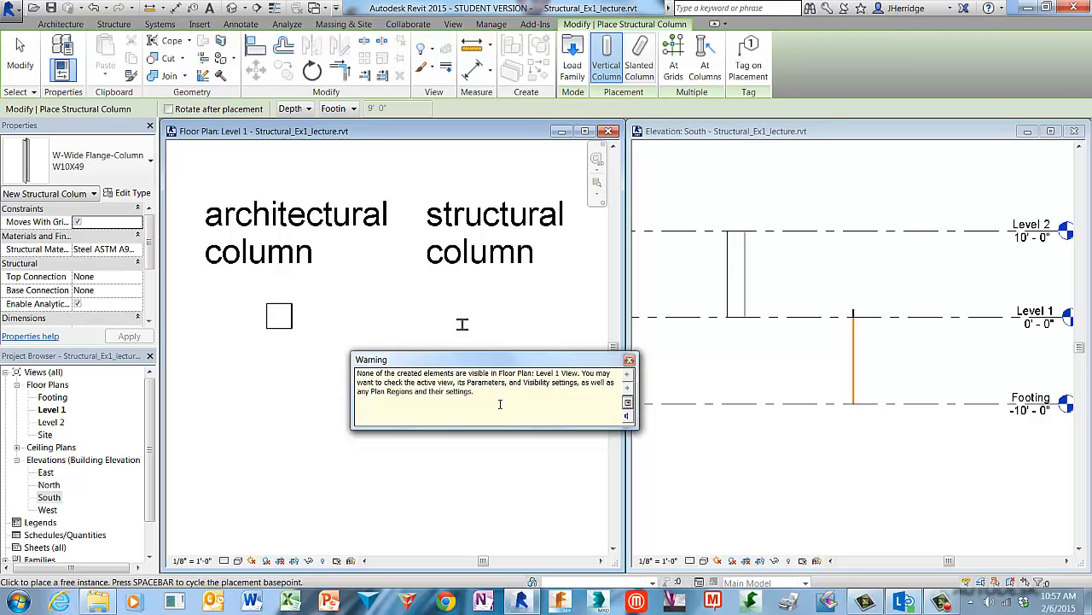
{"action": "left_click", "coordinate": [630, 360]}
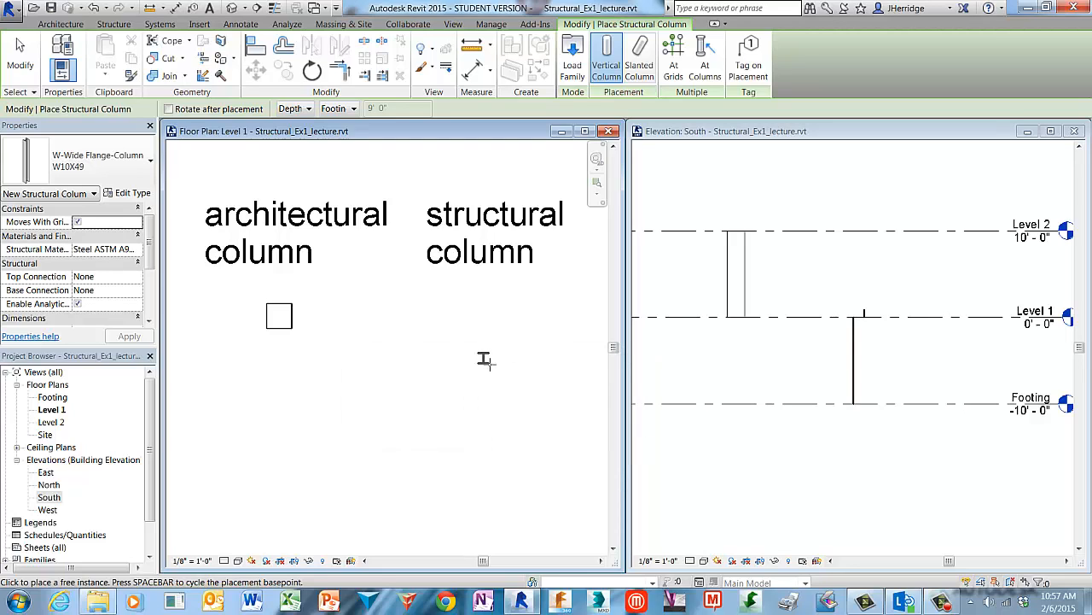
{"action": "key", "text": "Escape"}
{"action": "key", "text": "Escape"}
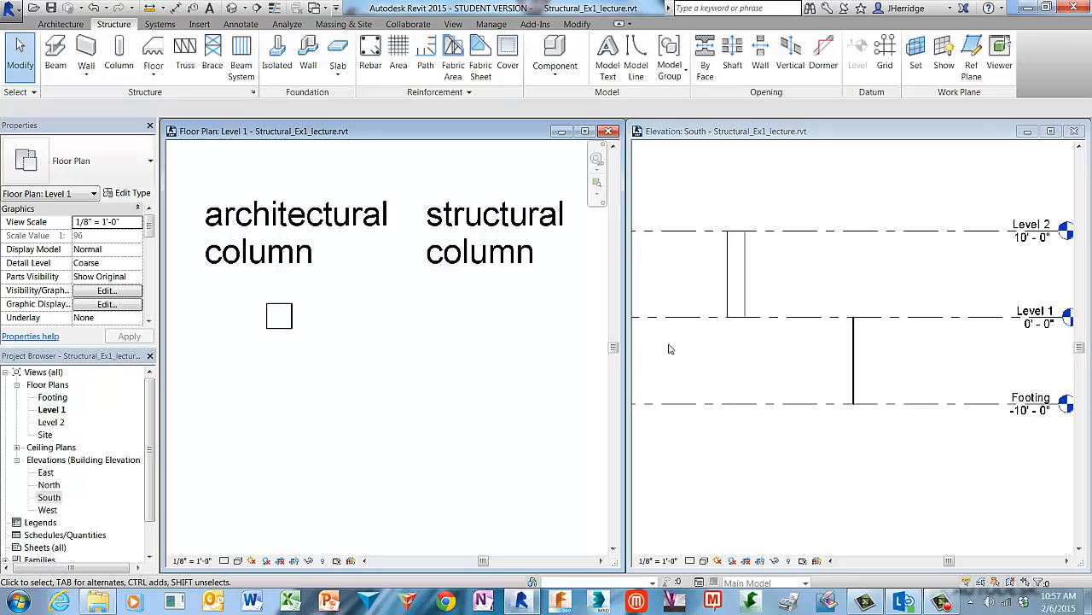
Open the View Range settings of the Level 1 floor plan from its Extents properties
{"action": "left_click", "coordinate": [770, 363]}
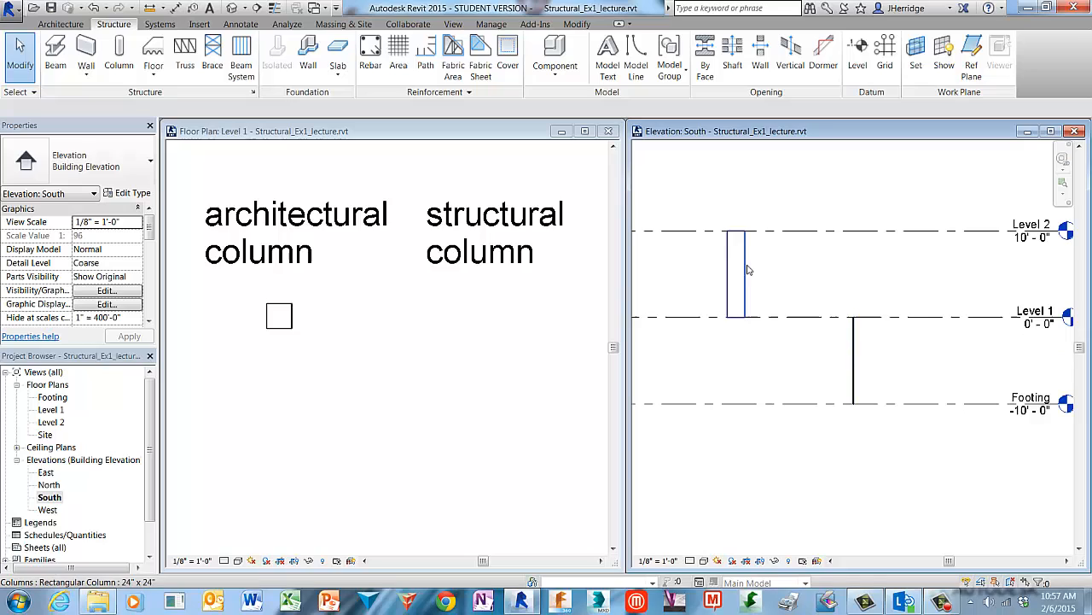
{"action": "left_click", "coordinate": [464, 336]}
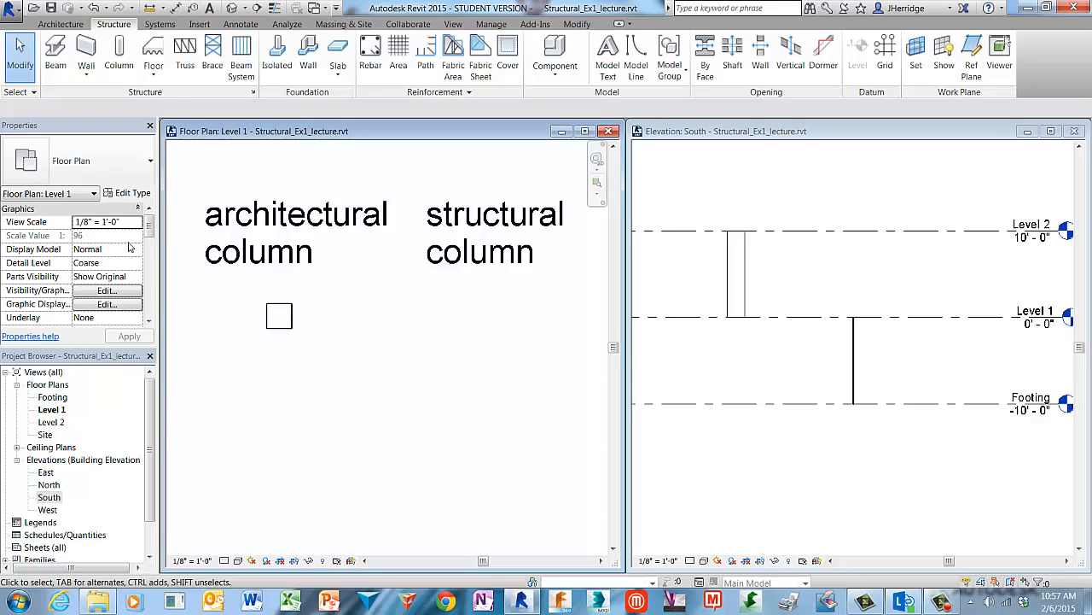
{"action": "left_click_drag", "start_coordinate": [148, 224], "coordinate": [149, 287]}
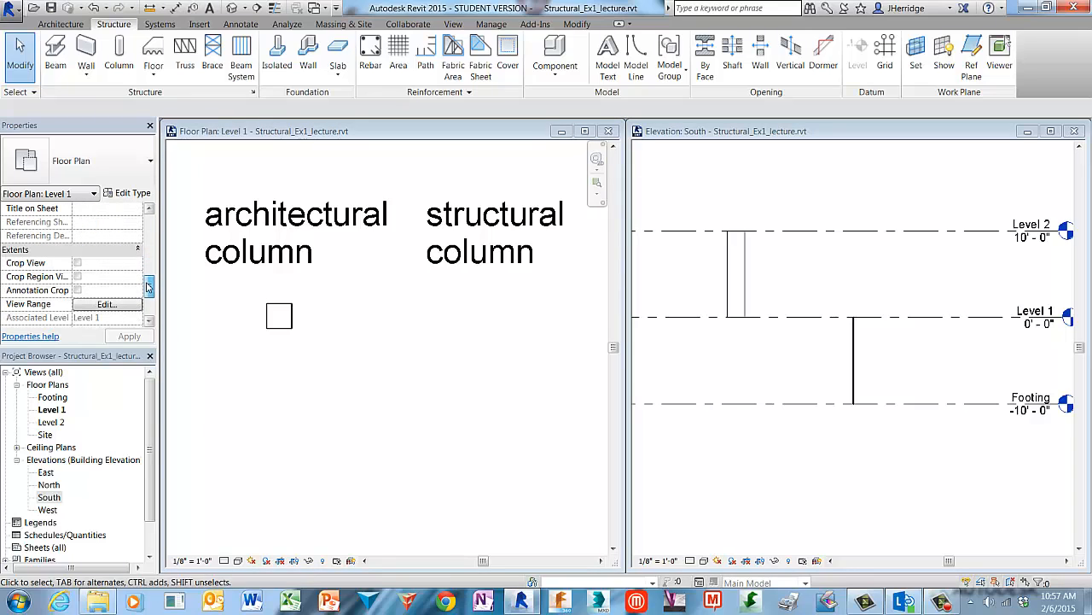
{"action": "left_click", "coordinate": [34, 250]}
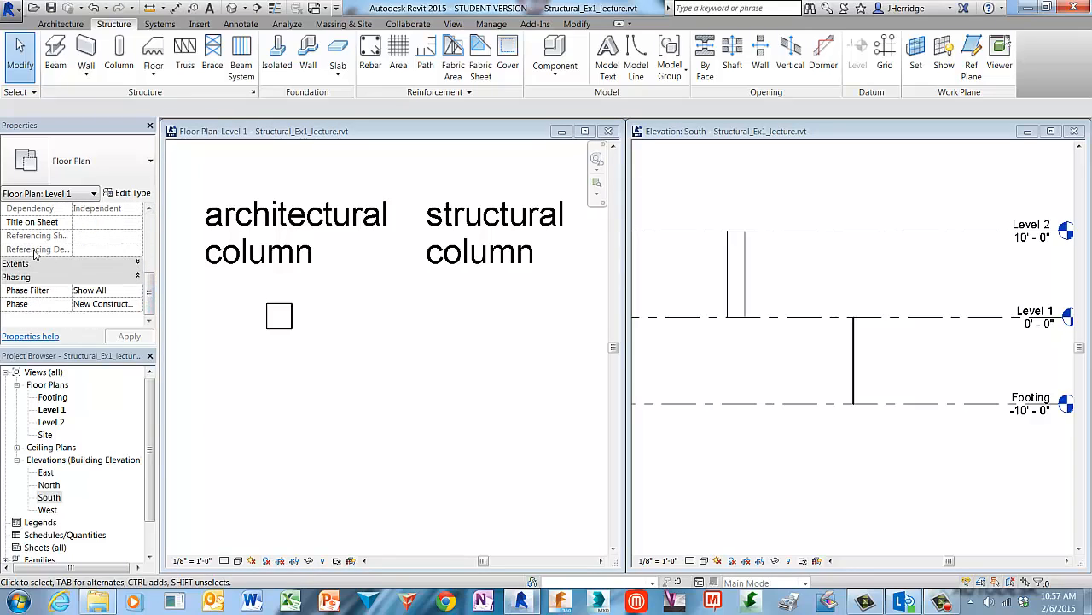
{"action": "left_click", "coordinate": [136, 262]}
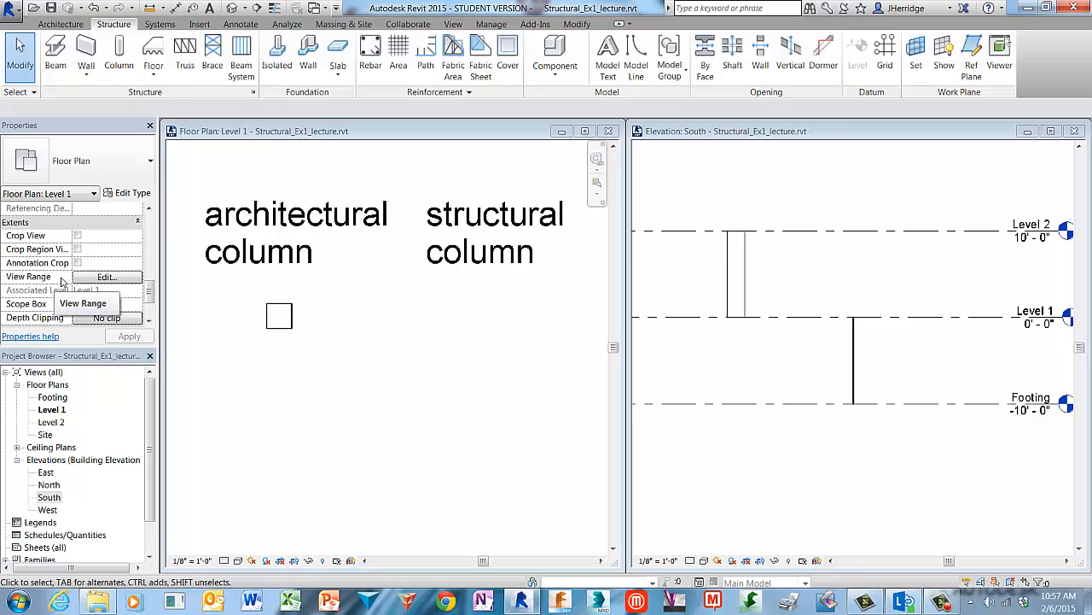
{"action": "left_click", "coordinate": [136, 277]}
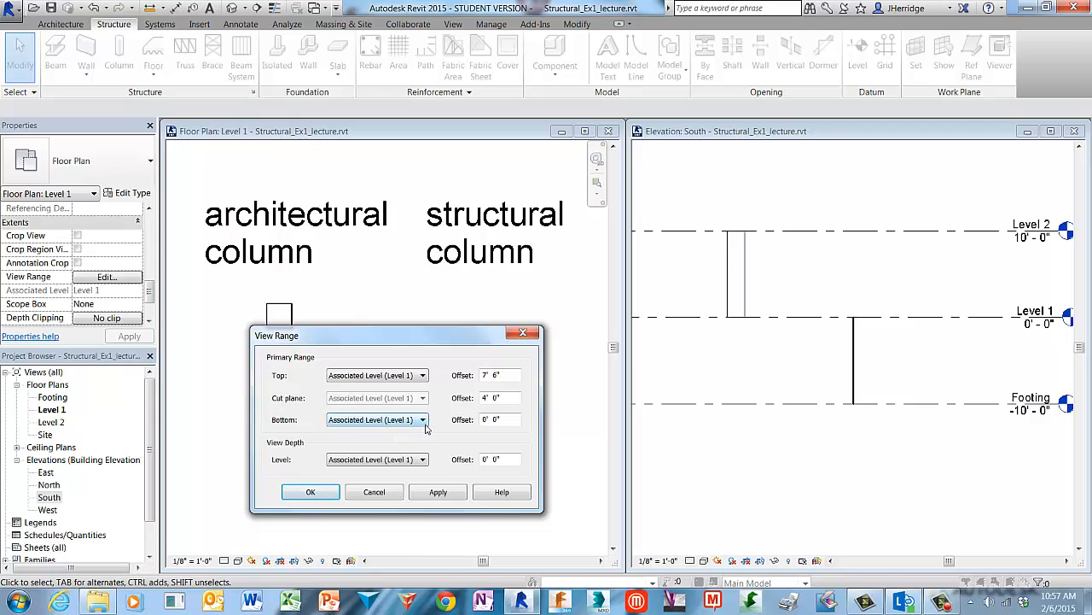
Set the Level 1 plan's View Depth offset to -2' 0" and apply the view range
{"action": "left_click", "coordinate": [512, 420]}
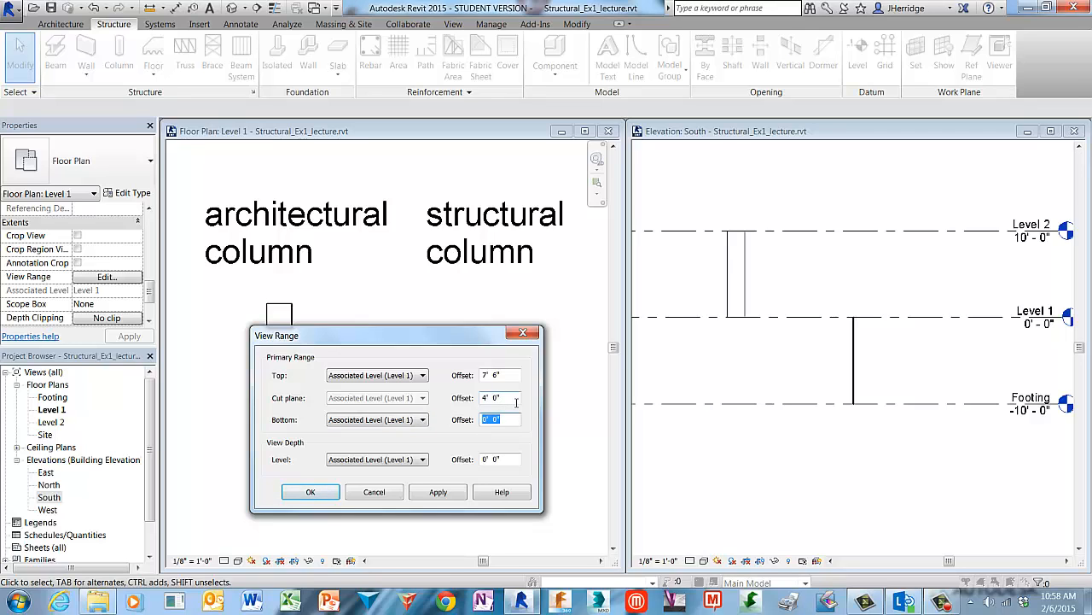
{"action": "left_click_drag", "start_coordinate": [516, 403], "coordinate": [463, 403]}
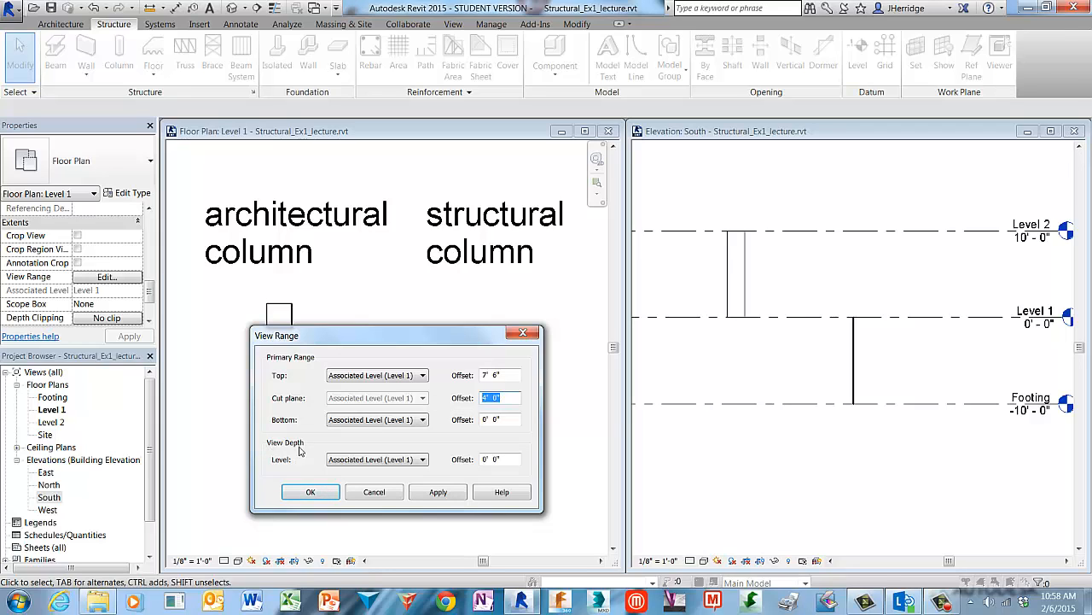
{"action": "left_click", "coordinate": [515, 463]}
{"action": "left_click_drag", "start_coordinate": [516, 463], "coordinate": [478, 465]}
{"action": "left_click_drag", "start_coordinate": [456, 343], "coordinate": [474, 368]}
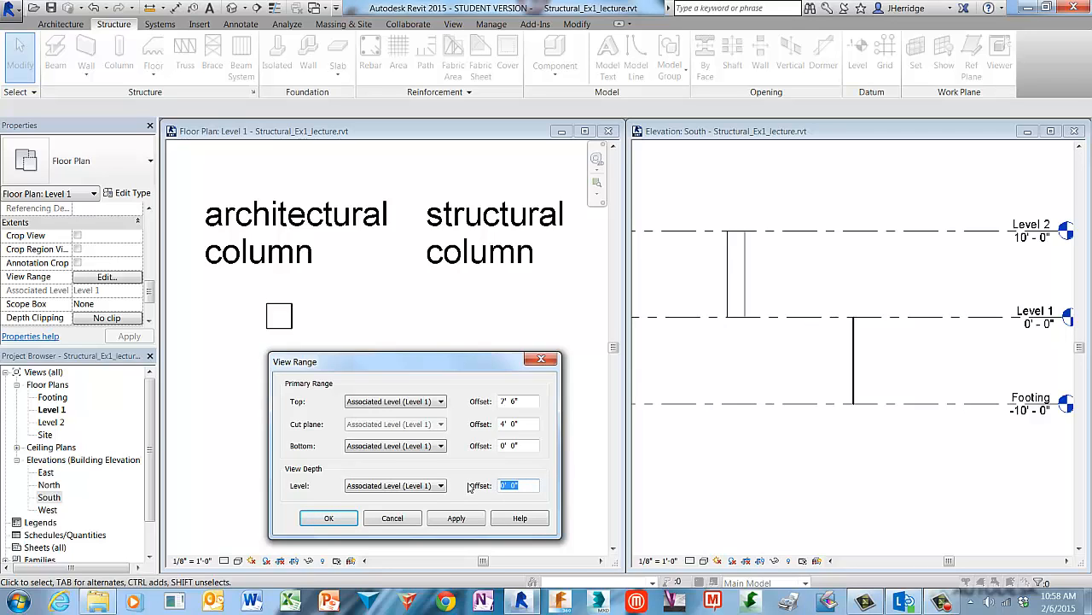
{"action": "type", "text": "-2"}
{"action": "key", "text": "Tab"}
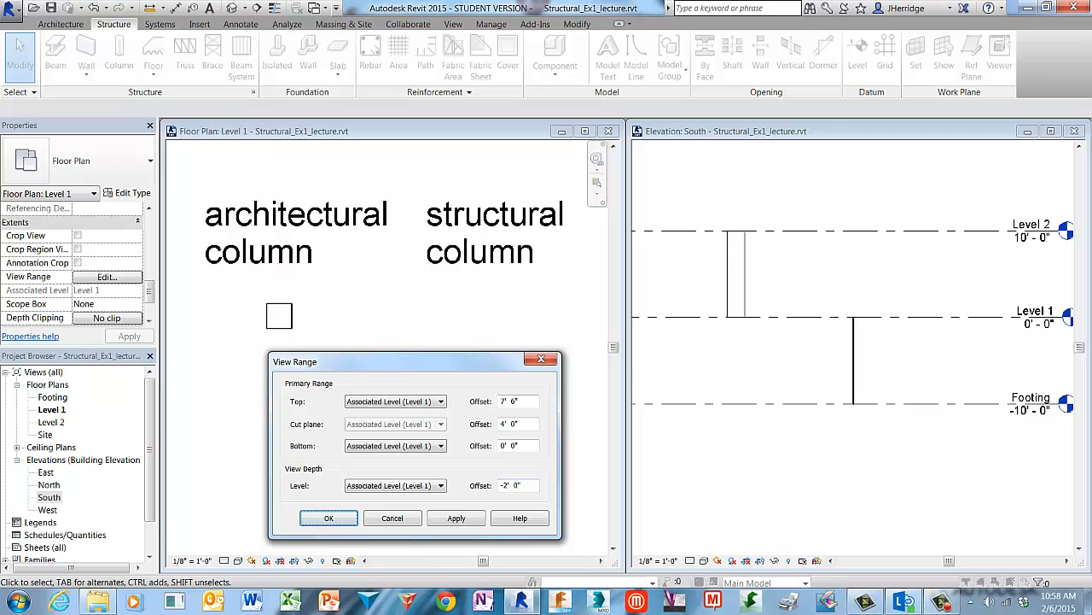
{"action": "left_click", "coordinate": [457, 518]}
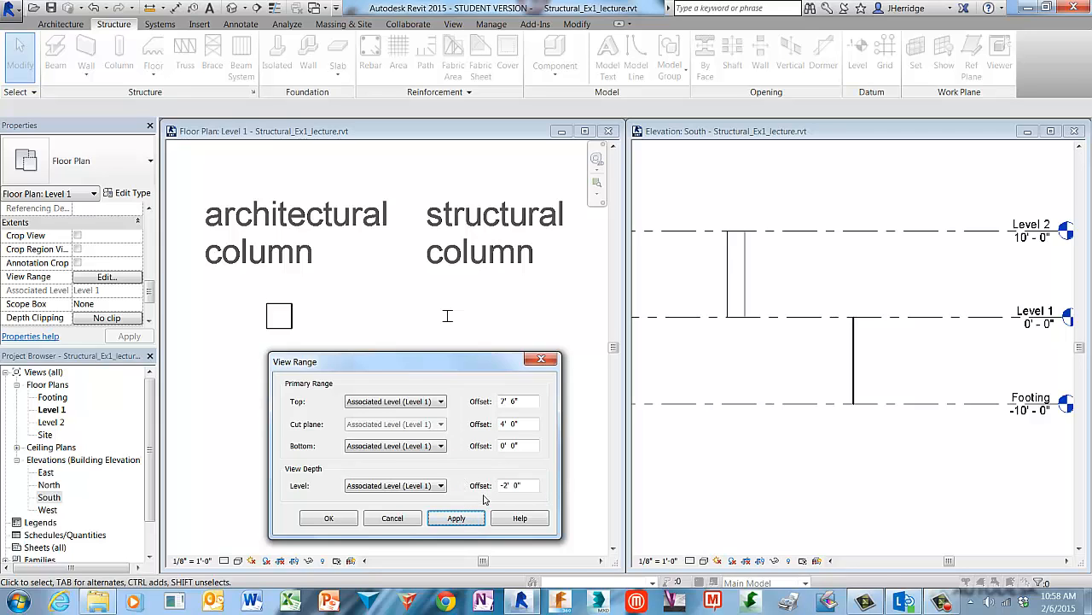
{"action": "left_click", "coordinate": [328, 518]}
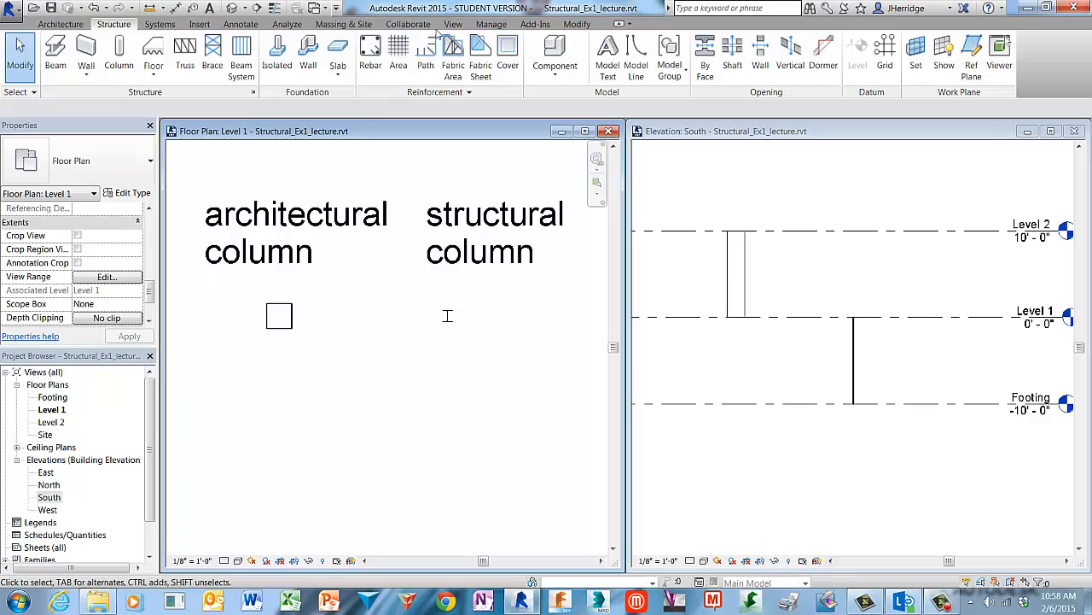
Turn off the Columns model category in the Level 1 plan's Visibility/Graphic Overrides and apply it
{"action": "left_click", "coordinate": [454, 24]}
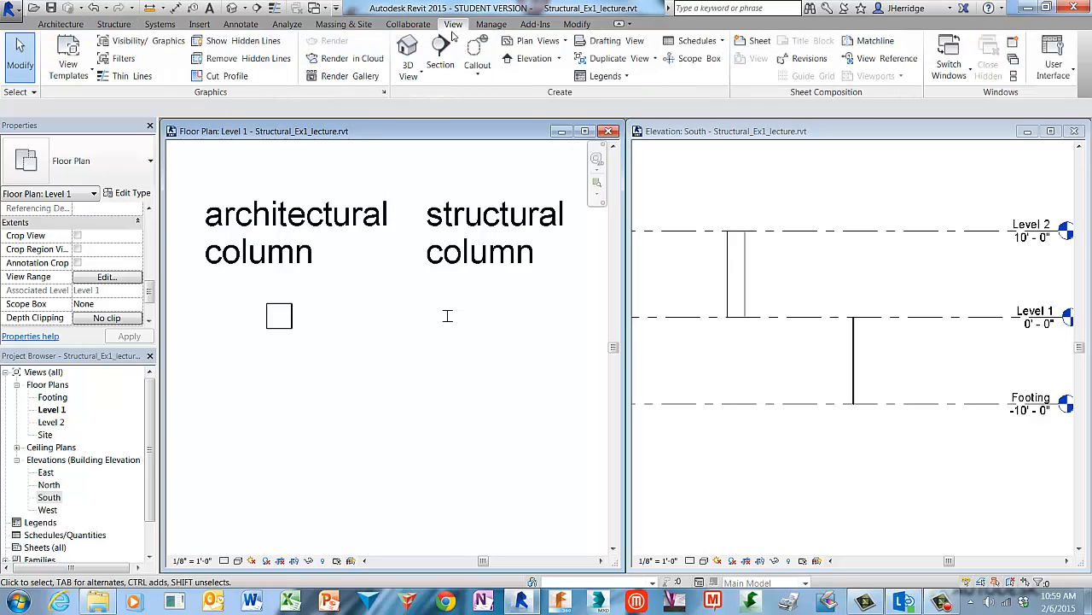
{"action": "left_click", "coordinate": [180, 49]}
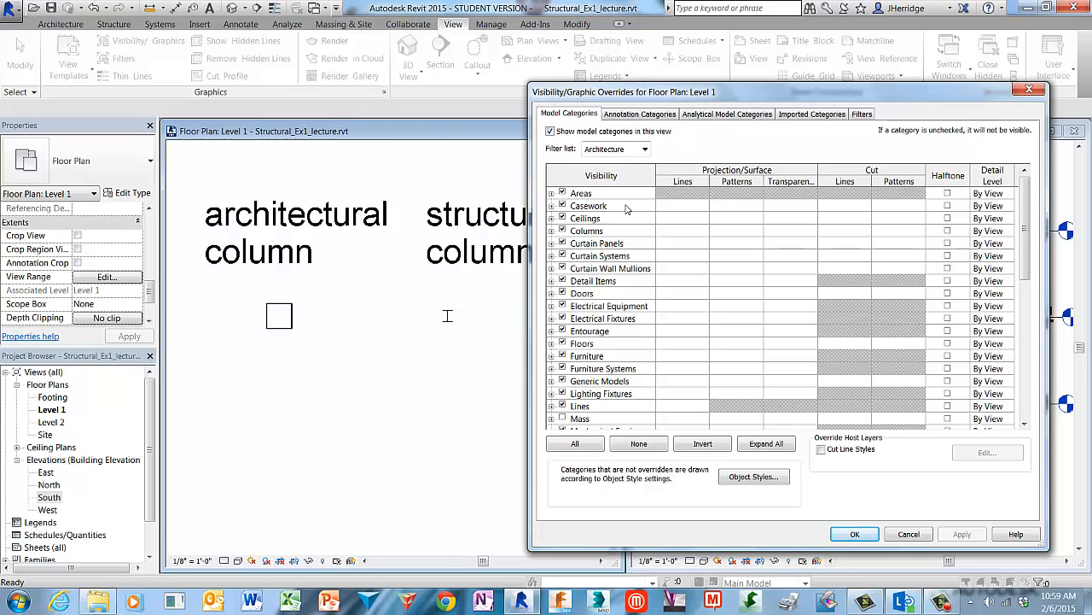
{"action": "left_click", "coordinate": [626, 232]}
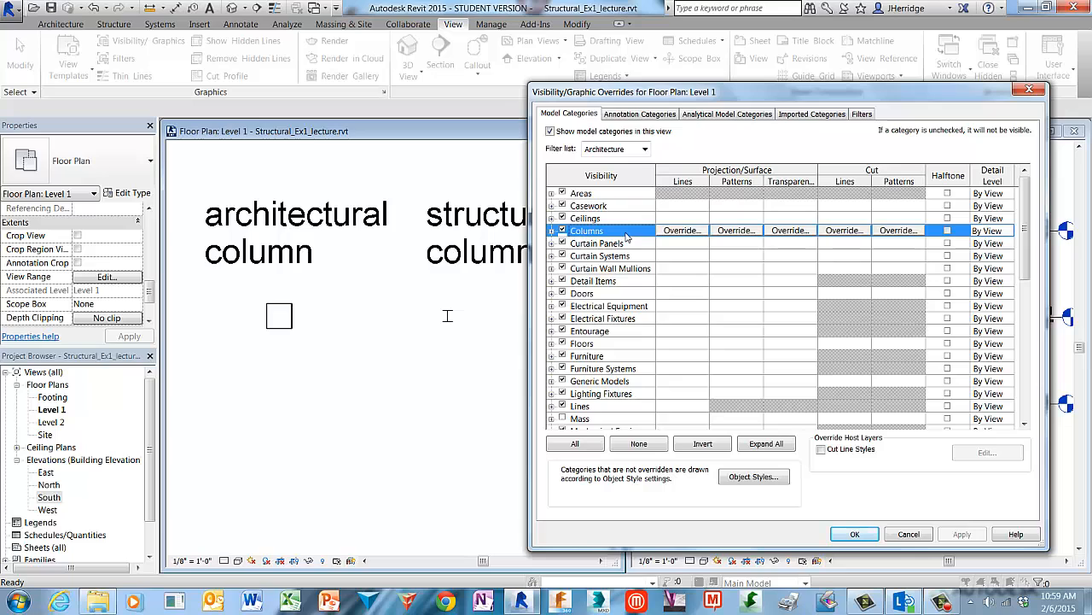
{"action": "left_click", "coordinate": [562, 230]}
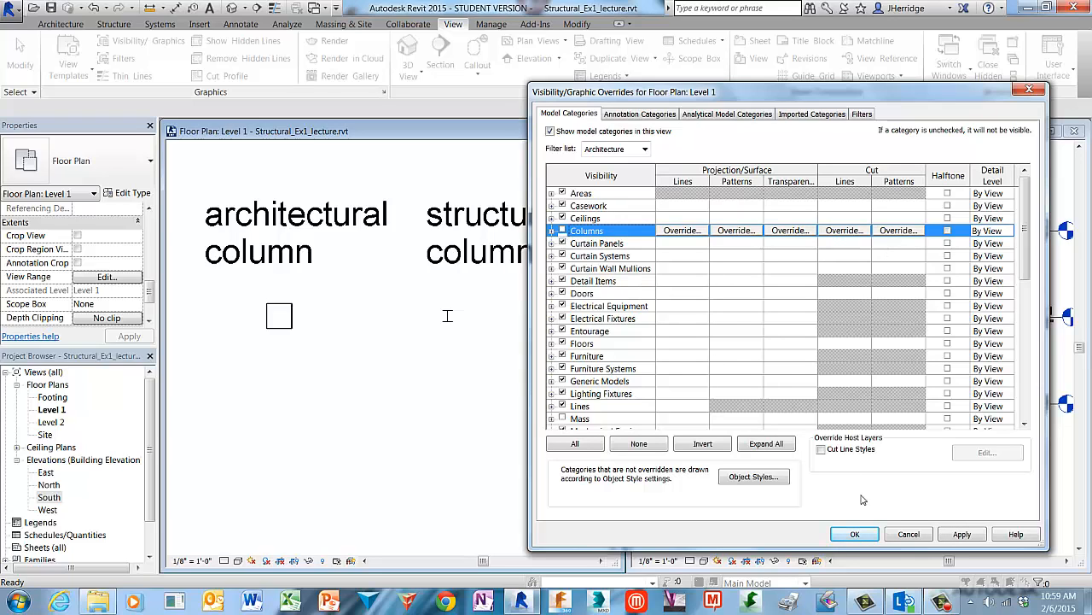
{"action": "left_click", "coordinate": [963, 534]}
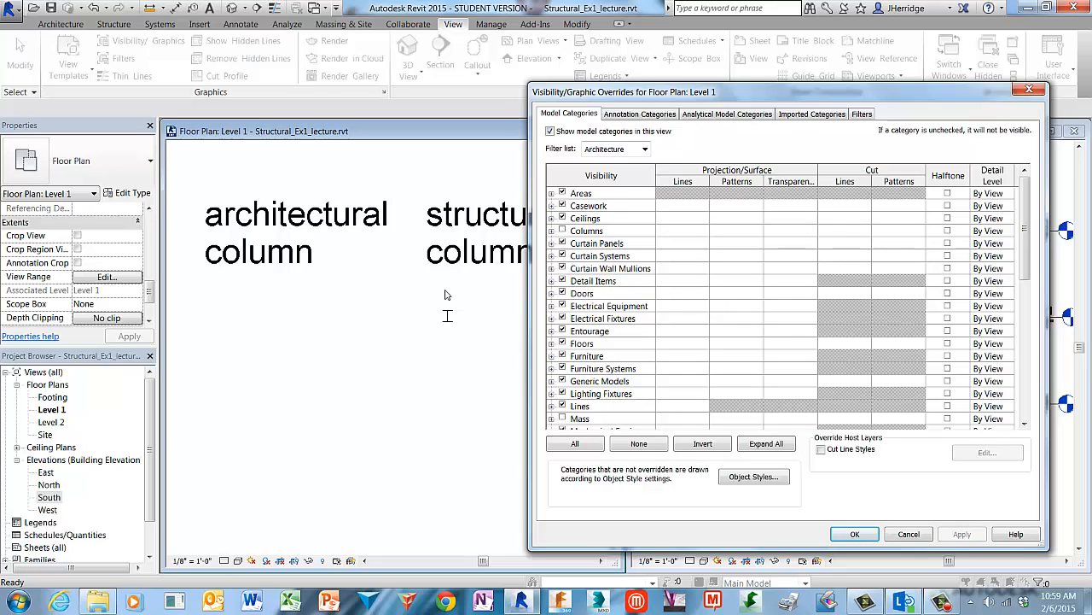
Turn the Columns model category back on for the Level 1 plan and apply it
{"action": "left_click", "coordinate": [587, 232]}
{"action": "left_click", "coordinate": [562, 230]}
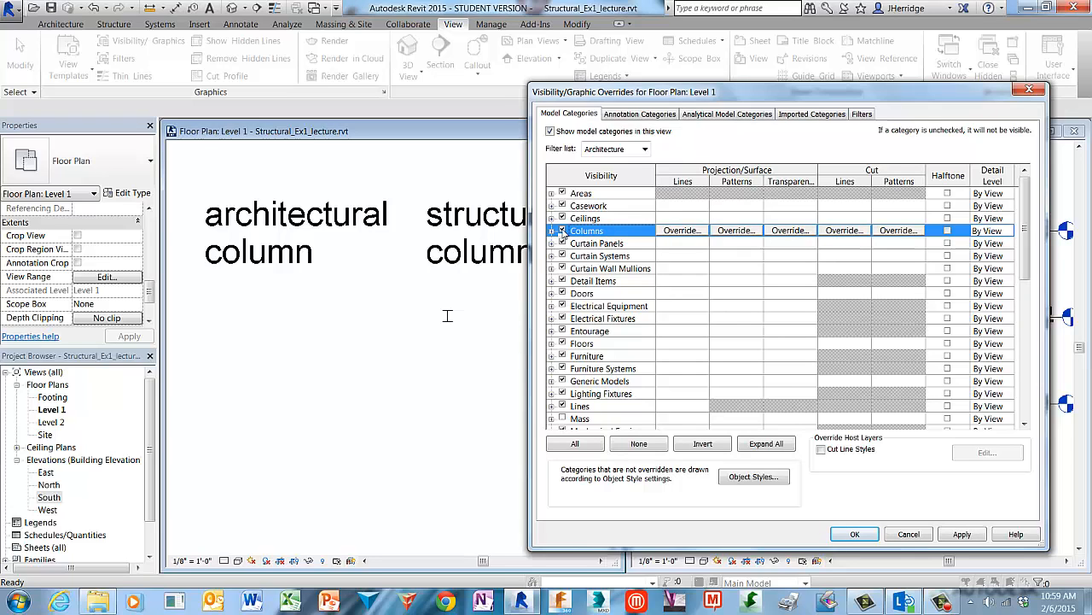
{"action": "left_click", "coordinate": [971, 535]}
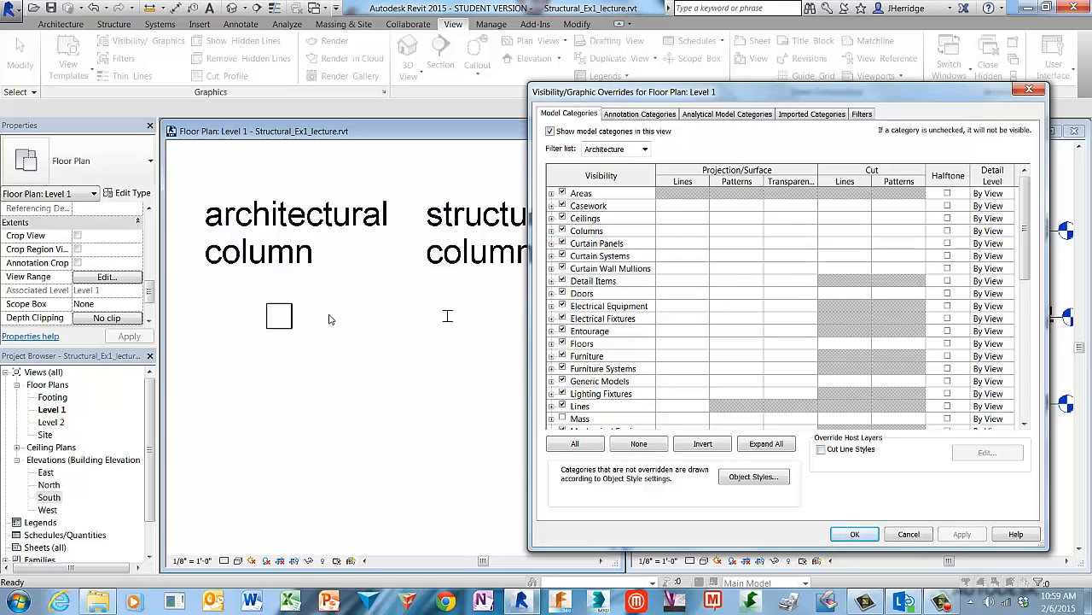
Turn off the Structural Columns model category for the Level 1 plan and apply it
{"action": "left_click_drag", "start_coordinate": [1026, 229], "coordinate": [1022, 369]}
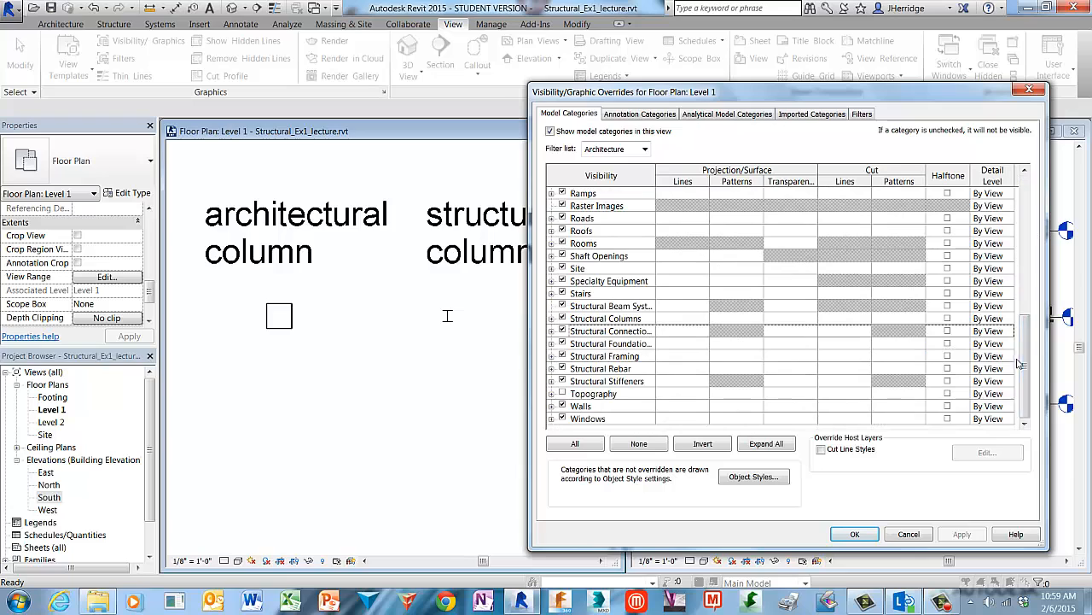
{"action": "left_click", "coordinate": [647, 325]}
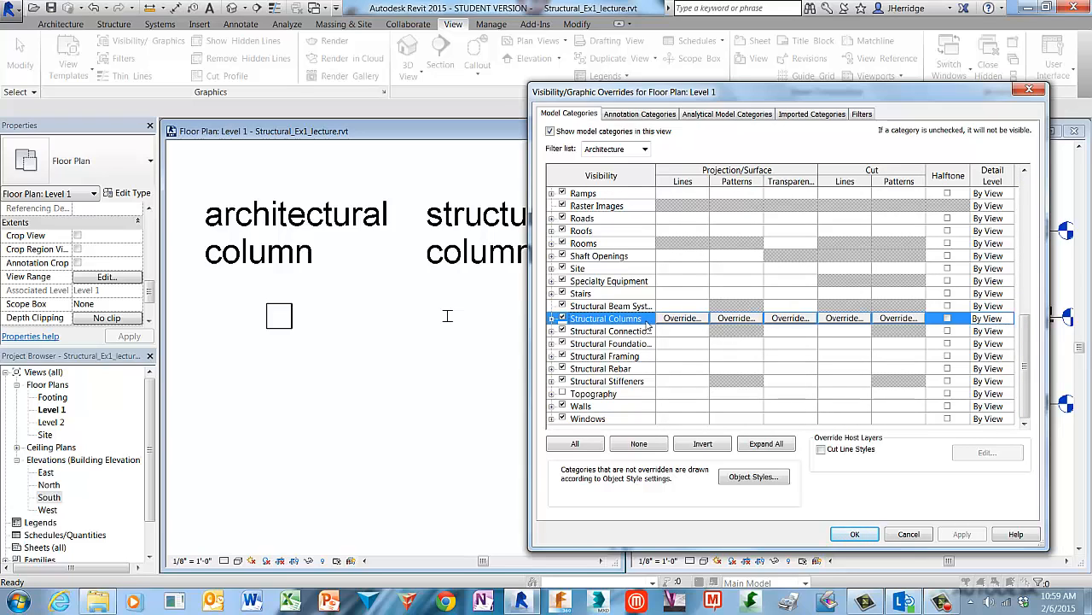
{"action": "left_click", "coordinate": [563, 318]}
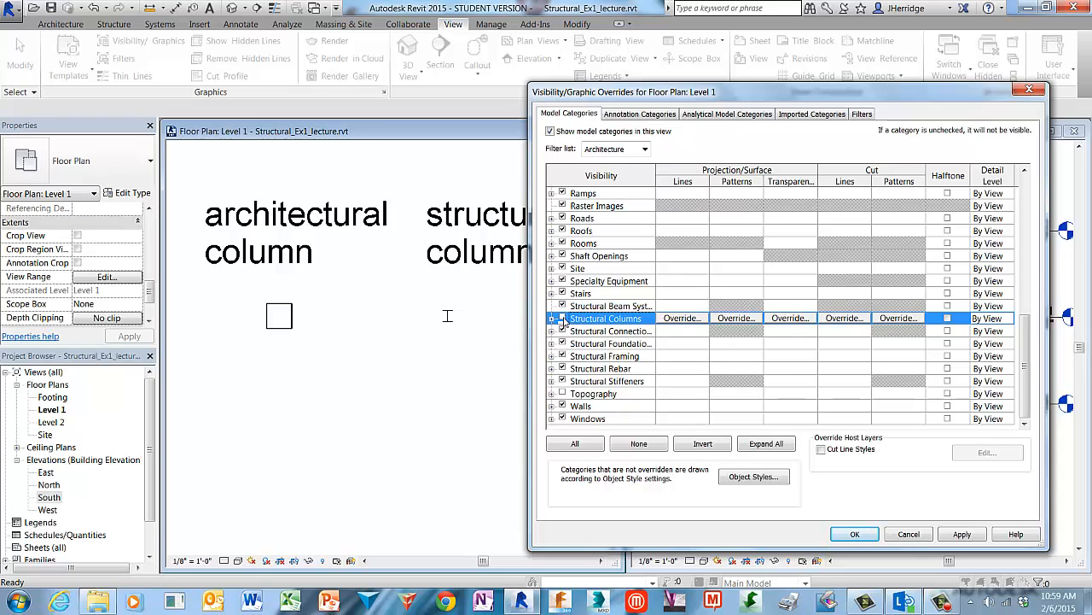
{"action": "left_click", "coordinate": [962, 535]}
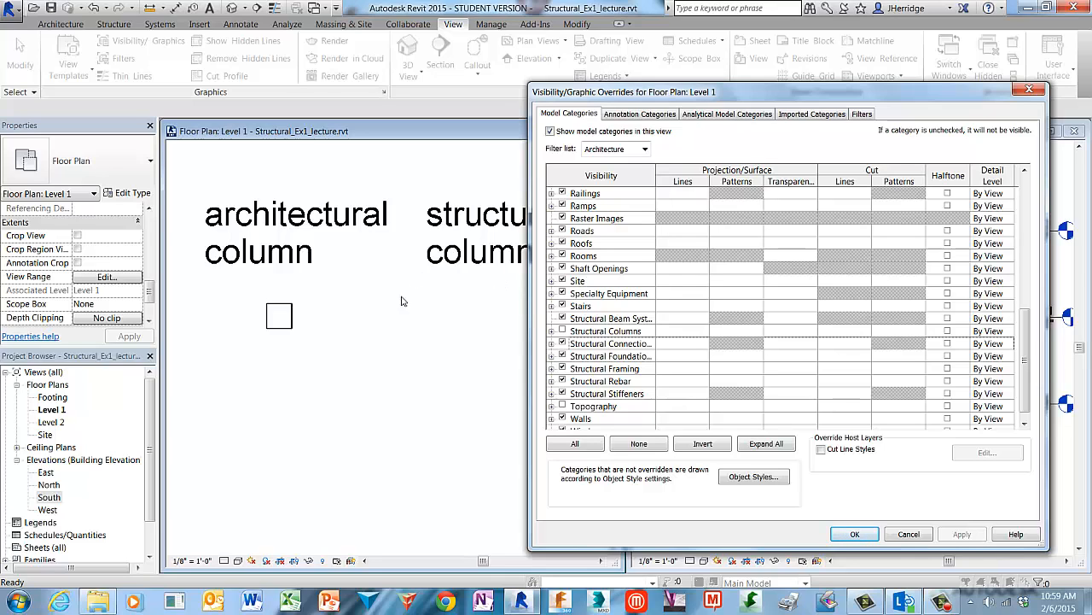
Turn the Structural Columns category back on for the Level 1 plan, apply it and close the visibility overrides
{"action": "left_click", "coordinate": [635, 332]}
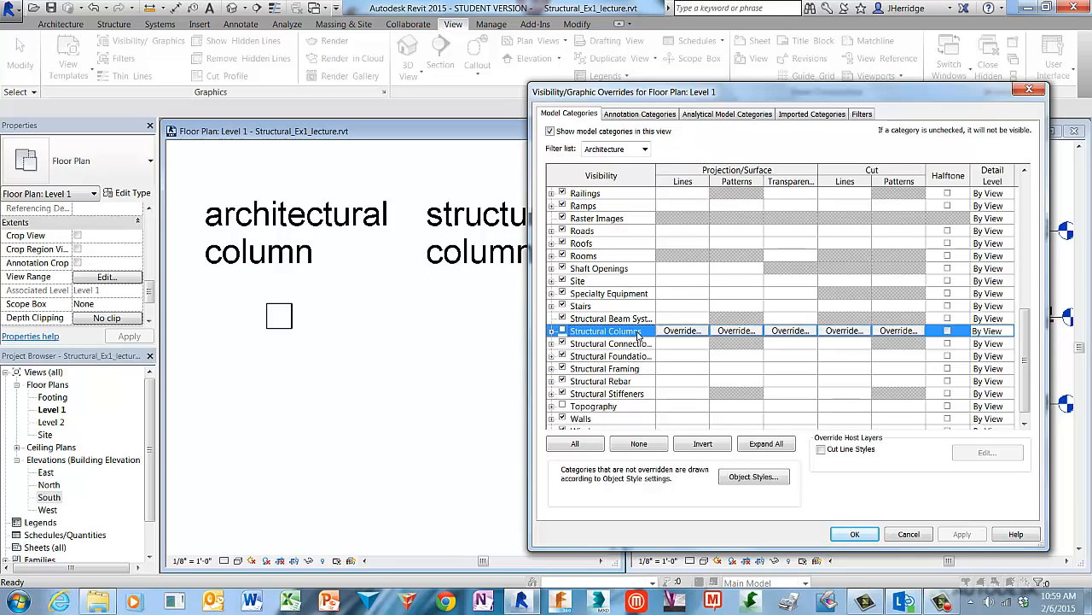
{"action": "left_click", "coordinate": [562, 331]}
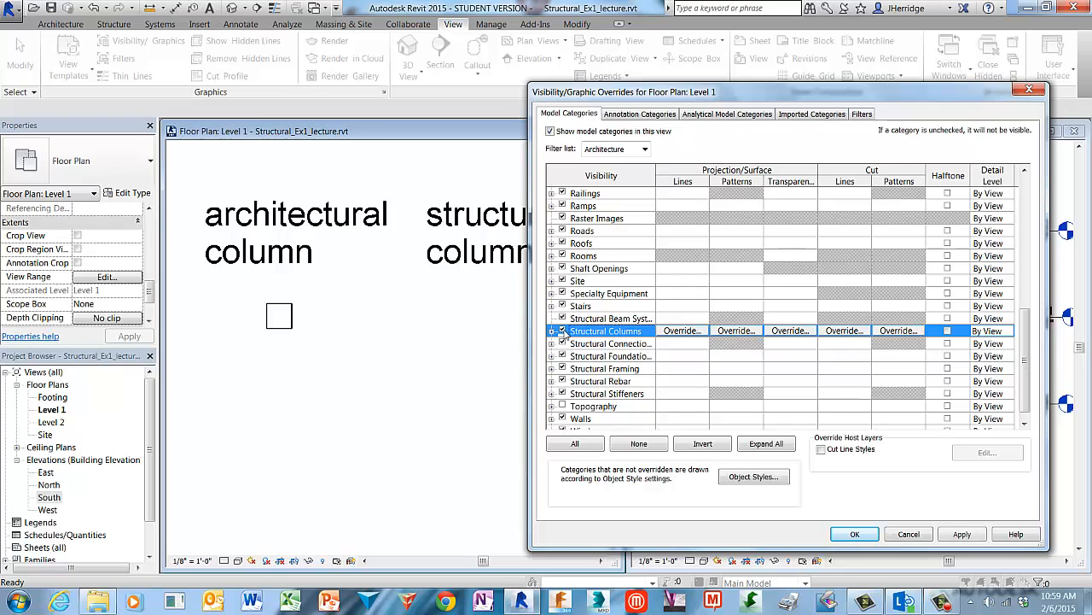
{"action": "left_click", "coordinate": [962, 535]}
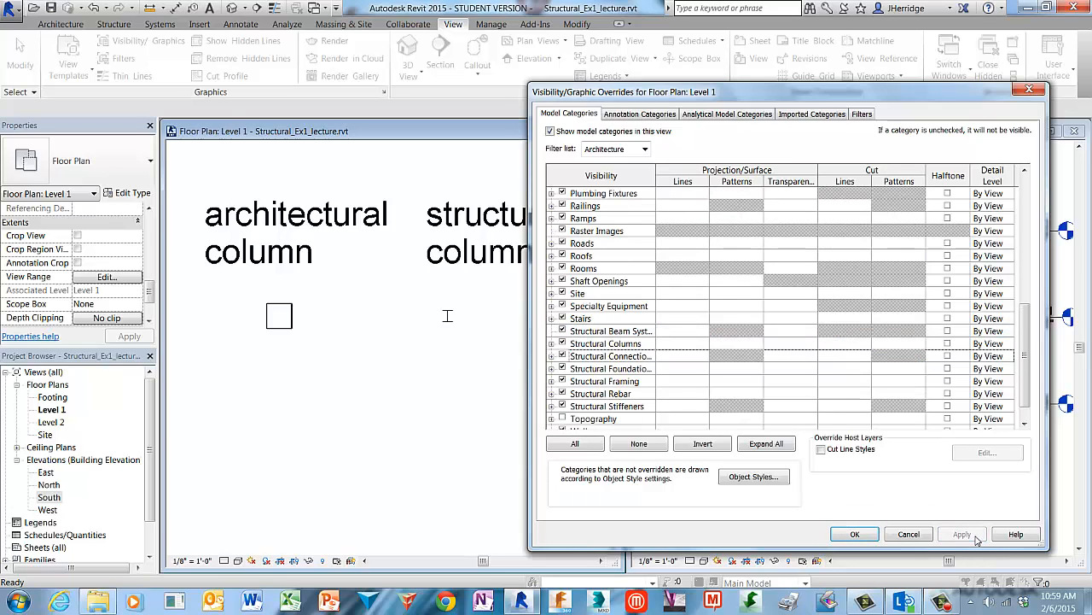
{"action": "left_click", "coordinate": [854, 534]}
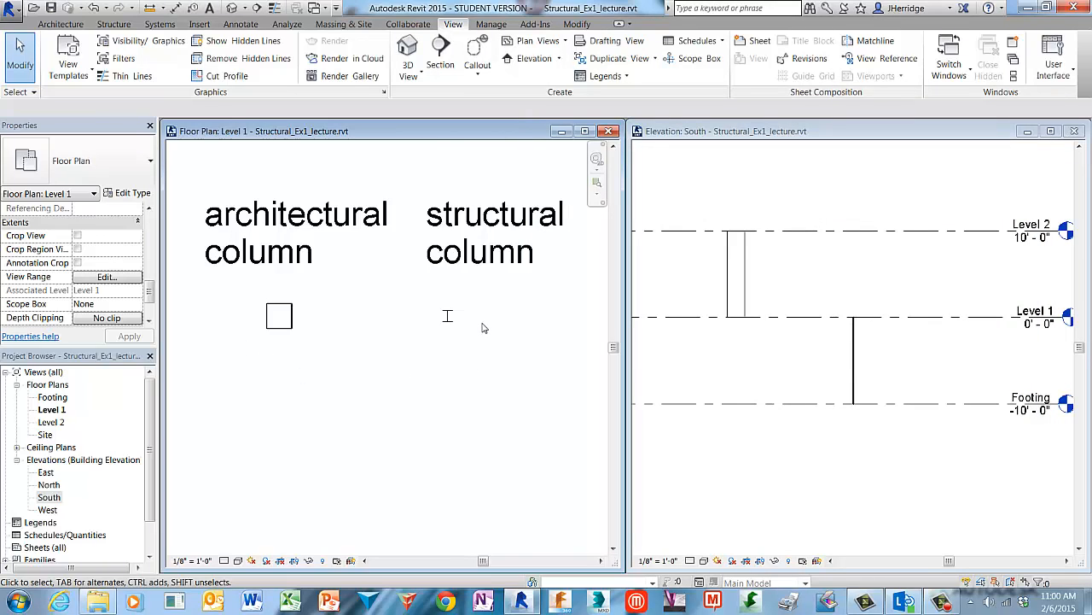
Switch Thin Lines on and back off to compare the structural column's line weights in the Level 1 plan
{"action": "scroll", "coordinate": [452, 314], "scroll_direction": "up", "scroll_amount": 2}
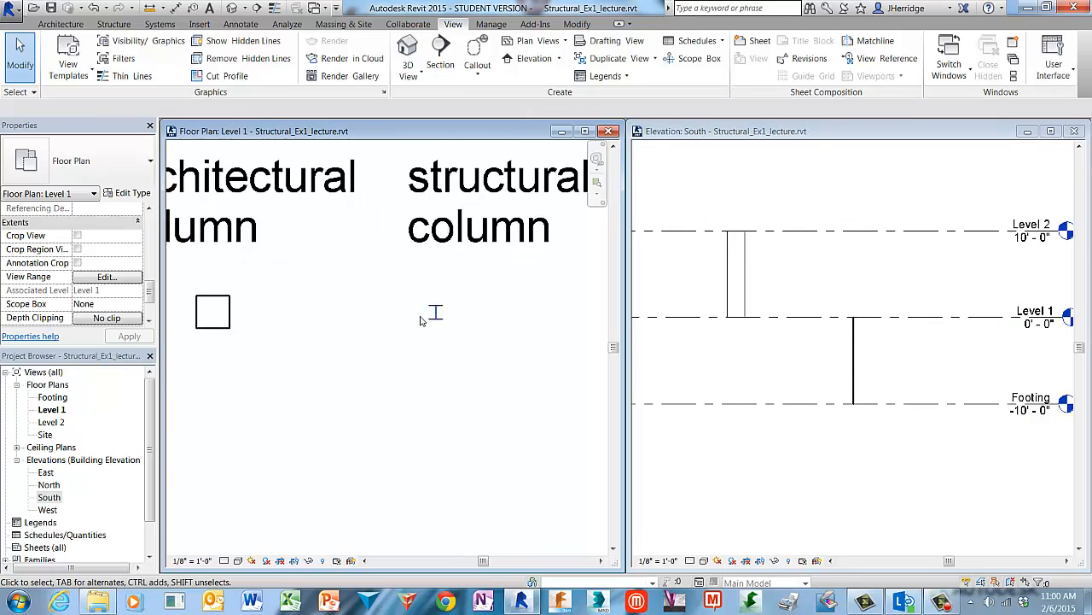
{"action": "scroll", "coordinate": [452, 313], "scroll_direction": "up", "scroll_amount": 3}
{"action": "scroll", "coordinate": [451, 313], "scroll_direction": "up", "scroll_amount": 2}
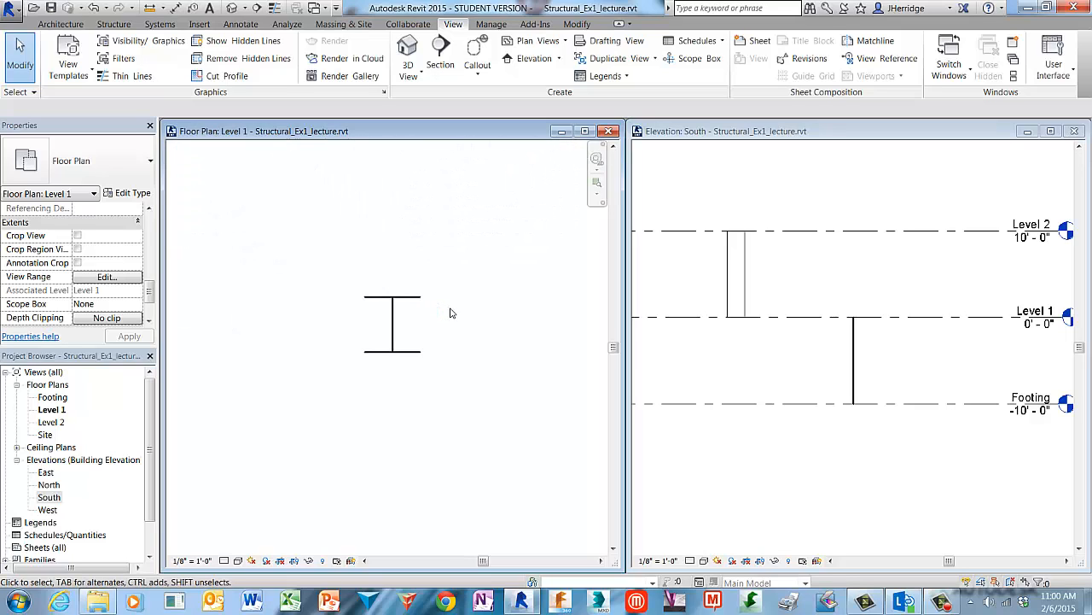
{"action": "scroll", "coordinate": [451, 313], "scroll_direction": "up", "scroll_amount": 1}
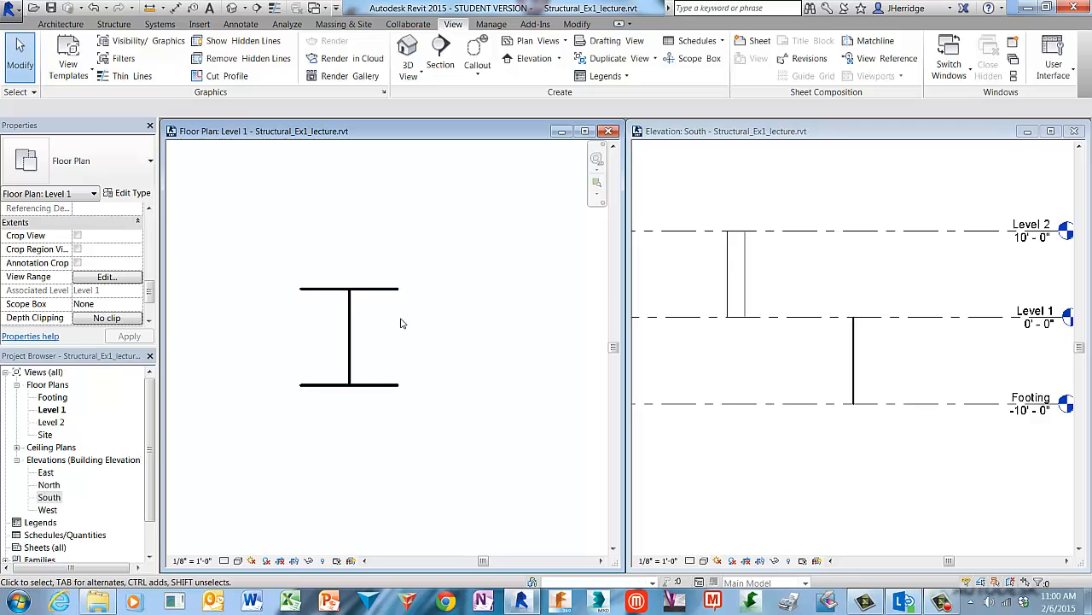
{"action": "left_click", "coordinate": [279, 10]}
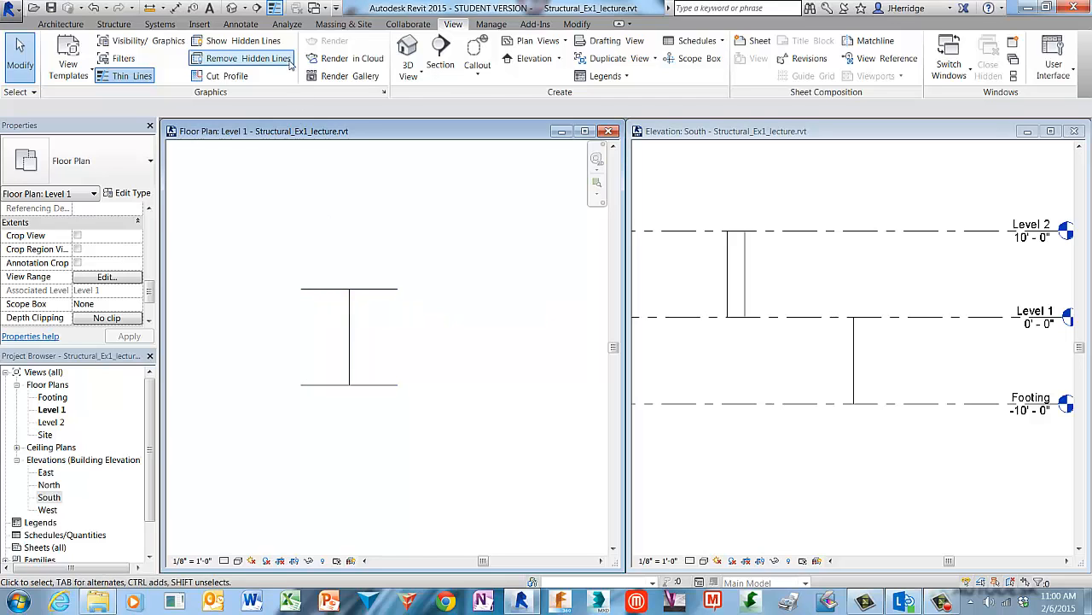
{"action": "left_click", "coordinate": [275, 9]}
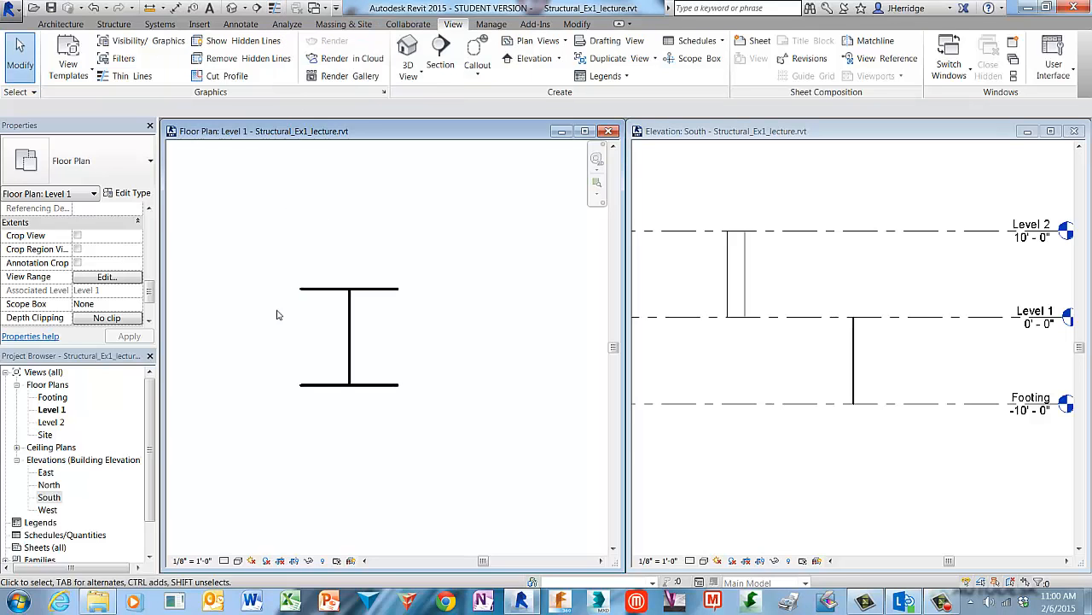
Set the Level 1 plan's detail level to Medium
{"action": "left_click", "coordinate": [224, 561]}
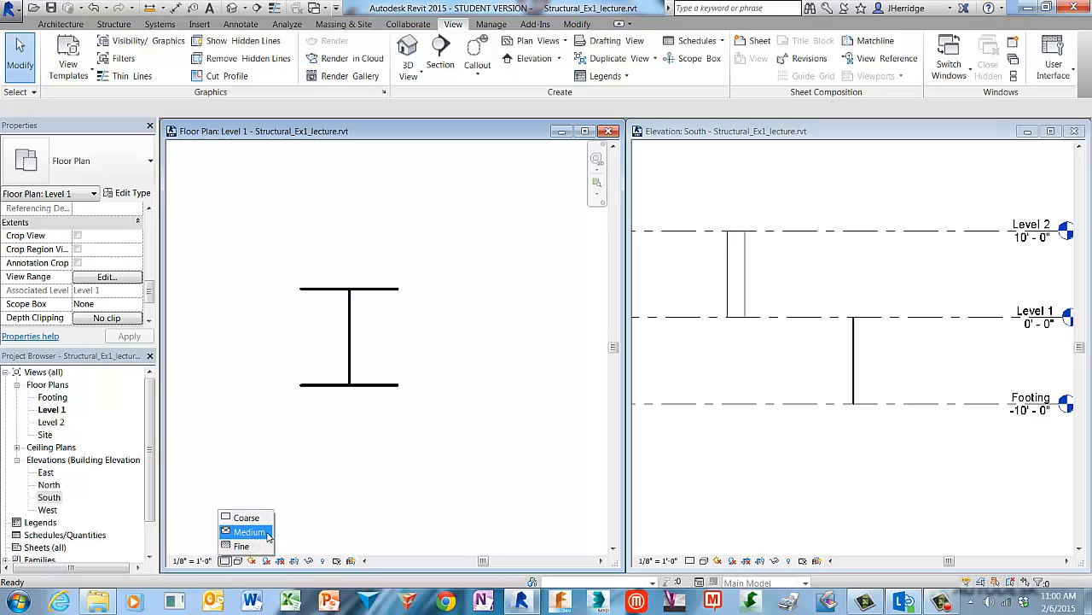
{"action": "left_click", "coordinate": [249, 532]}
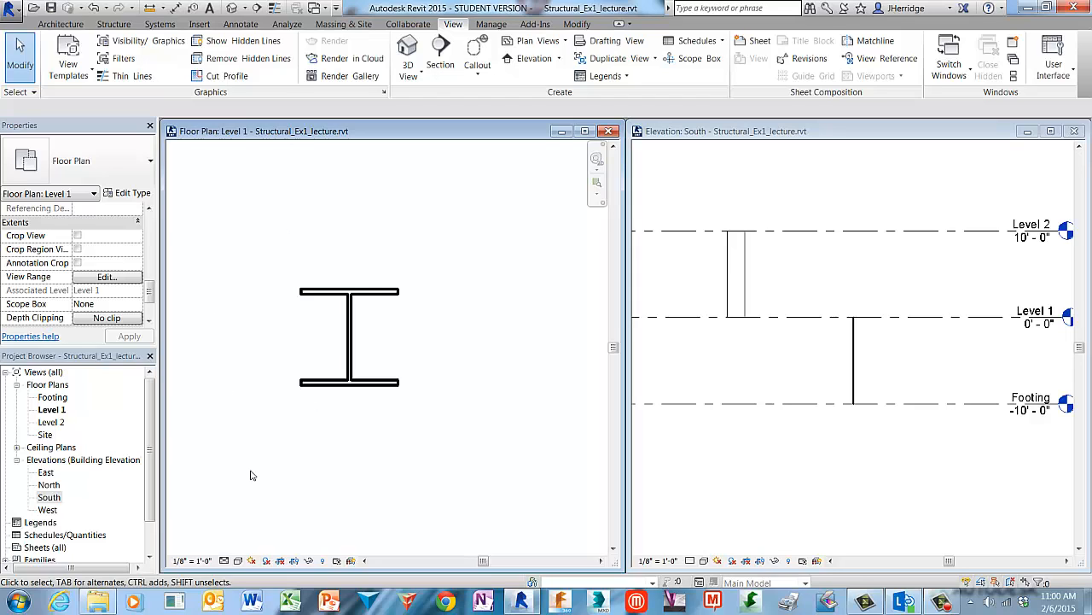
{"action": "left_click", "coordinate": [227, 561]}
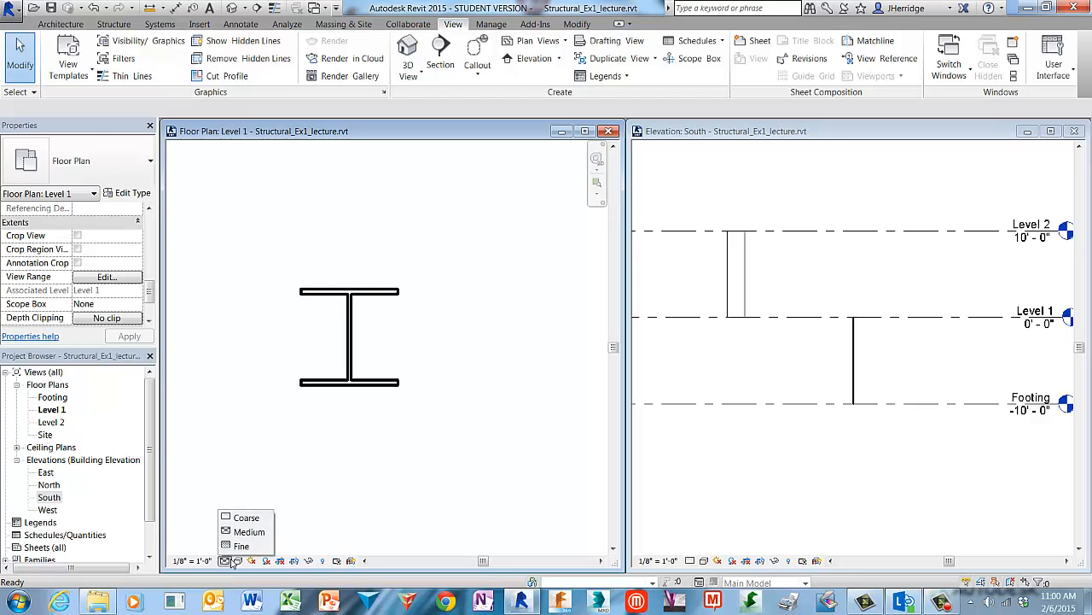
{"action": "left_click", "coordinate": [266, 533]}
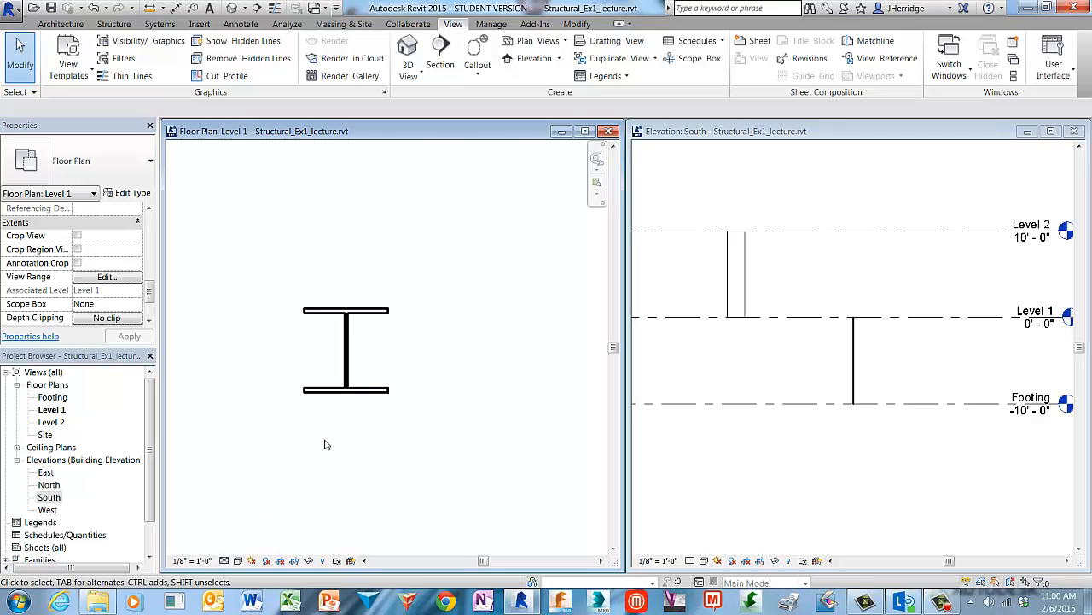
Select the rectangular architectural column in the Level 1 plan to examine its properties and its extent in the South elevation
{"action": "scroll", "coordinate": [325, 443], "scroll_direction": "down", "scroll_amount": 5}
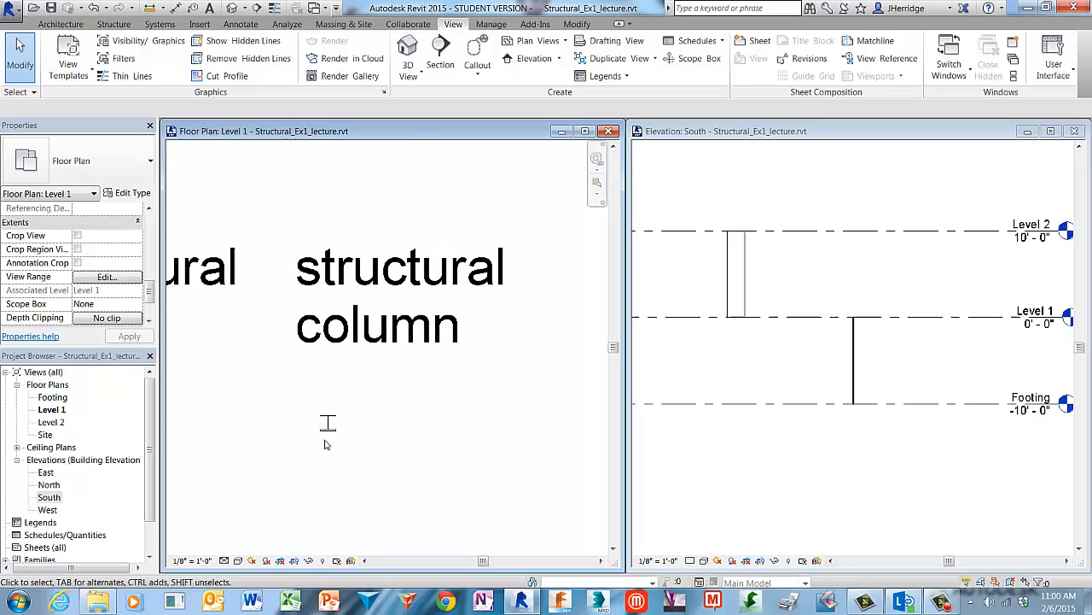
{"action": "scroll", "coordinate": [325, 443], "scroll_direction": "down", "scroll_amount": 2}
{"action": "middle_click_drag", "start_coordinate": [242, 463], "coordinate": [242, 463]}
{"action": "middle_click_drag", "start_coordinate": [317, 417], "coordinate": [356, 398]}
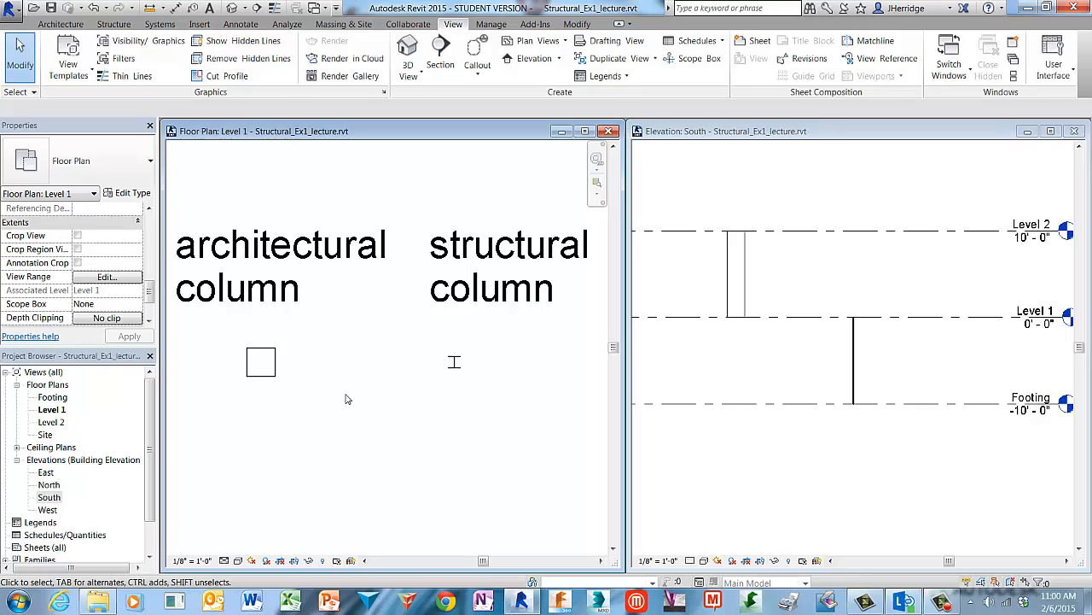
{"action": "left_click", "coordinate": [275, 362]}
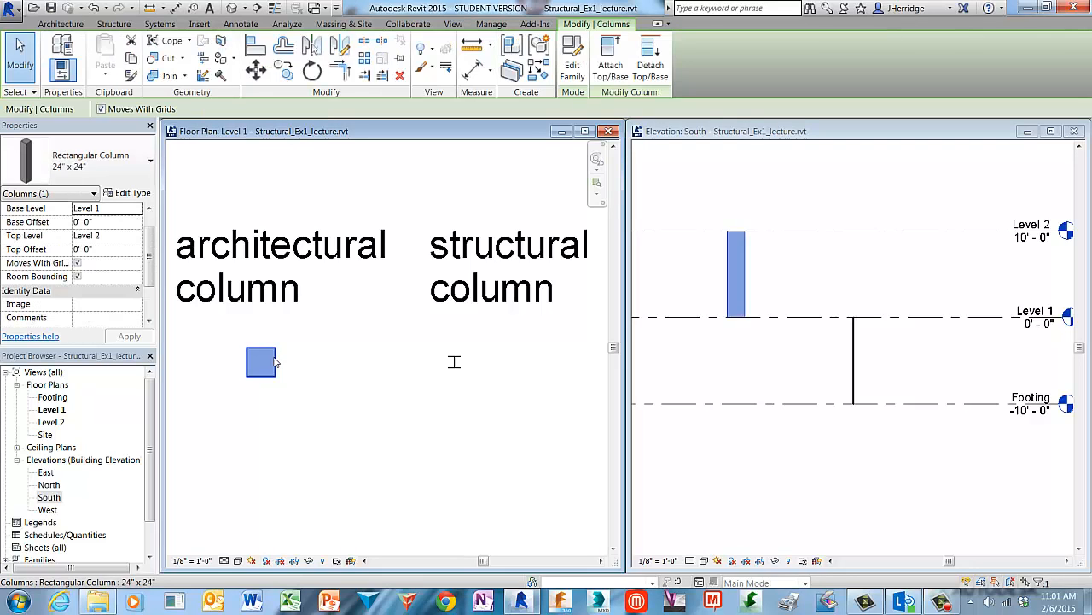
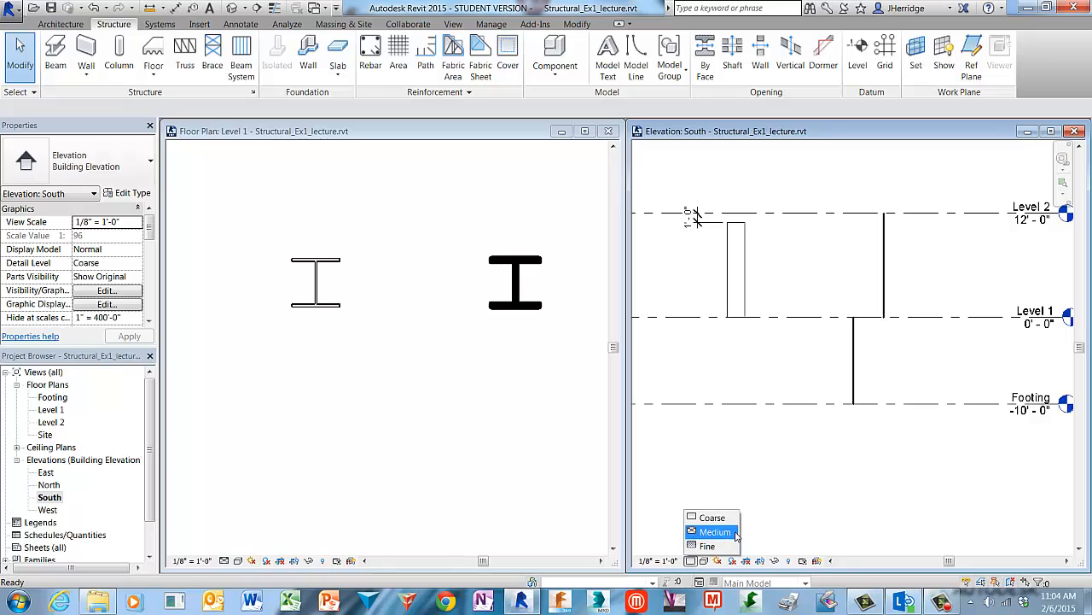
Set the South elevation's detail level to Medium and return to the columns in the Level 1 plan
{"action": "left_click", "coordinate": [739, 533]}
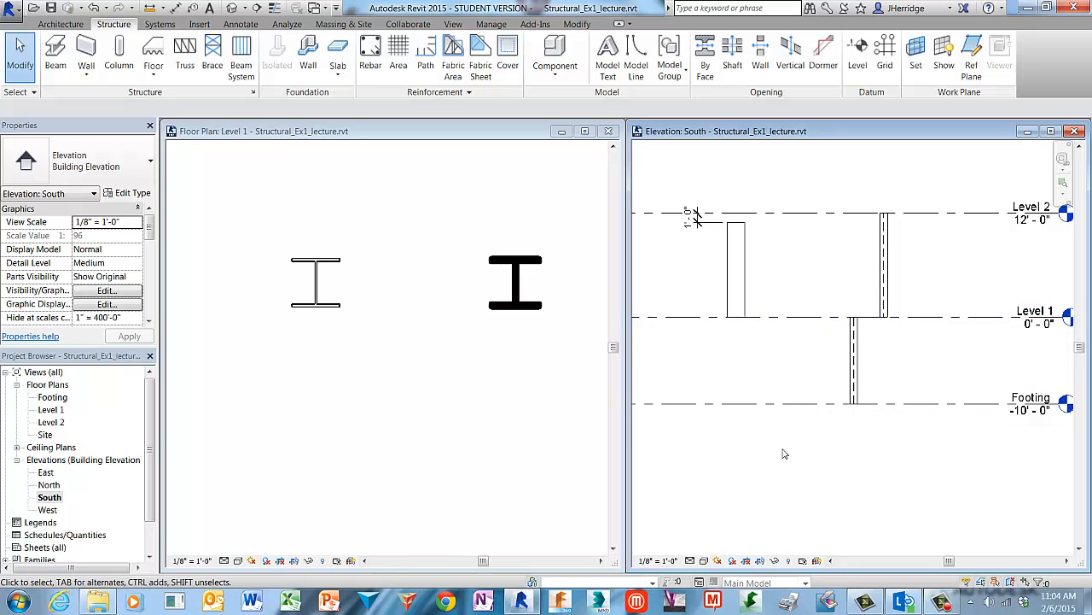
{"action": "left_click", "coordinate": [690, 561]}
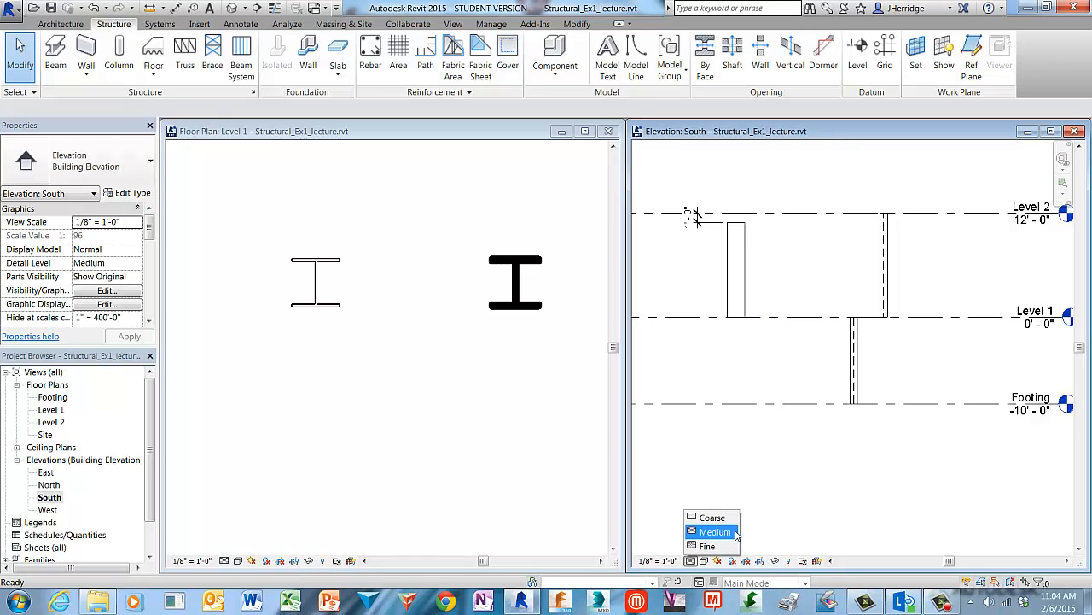
{"action": "left_click", "coordinate": [379, 397]}
{"action": "scroll", "coordinate": [374, 391], "scroll_direction": "down", "scroll_amount": 2}
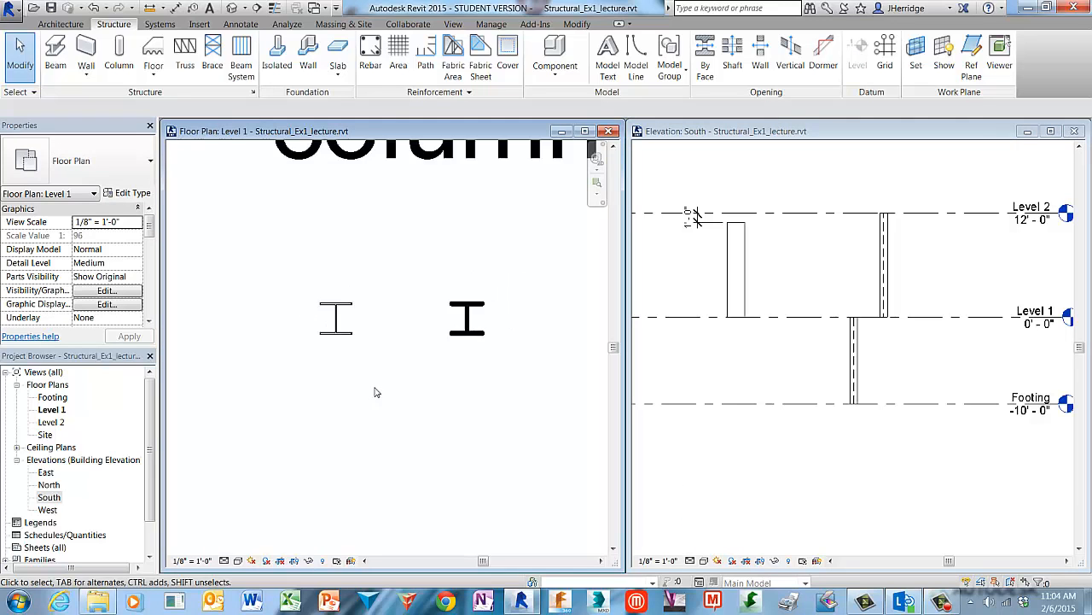
{"action": "scroll", "coordinate": [374, 392], "scroll_direction": "down", "scroll_amount": 3}
{"action": "middle_click_drag", "start_coordinate": [327, 407], "coordinate": [430, 435]}
{"action": "scroll", "coordinate": [429, 433], "scroll_direction": "down", "scroll_amount": 1}
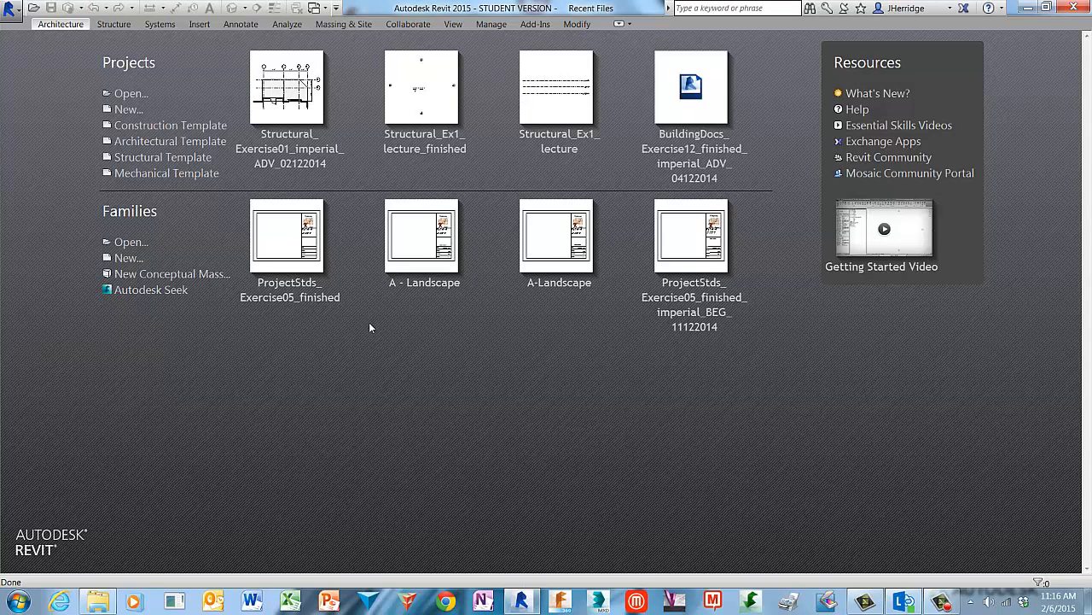
Open Structural_Exercise01_imperial_ADV_02122014.rvt from the 09_Structural_Layout and Design folder, ignoring the unresolved references
{"action": "left_click", "coordinate": [146, 97]}
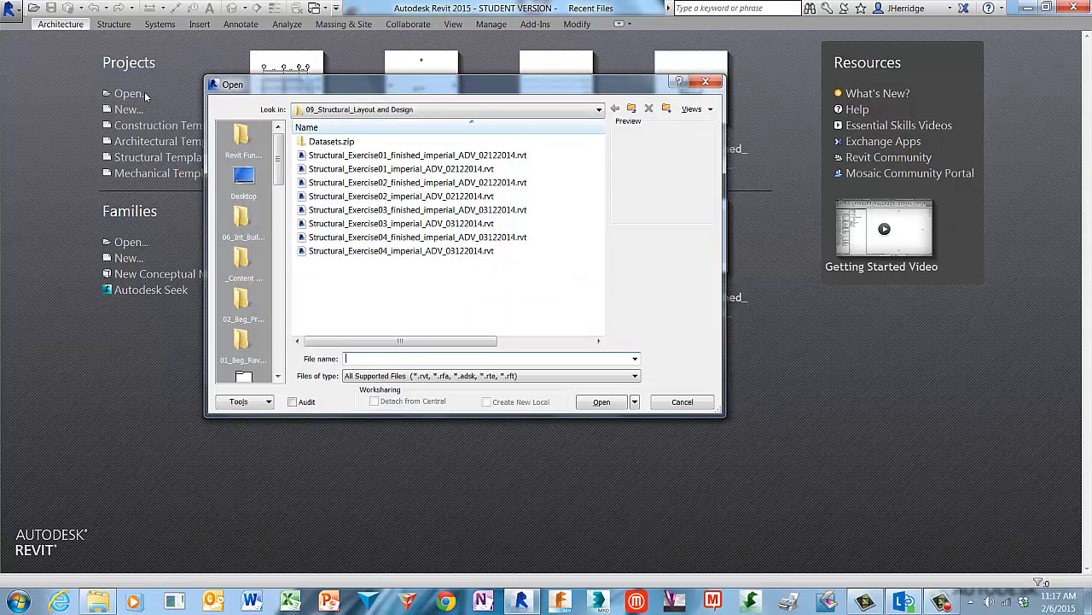
{"action": "left_click", "coordinate": [243, 138]}
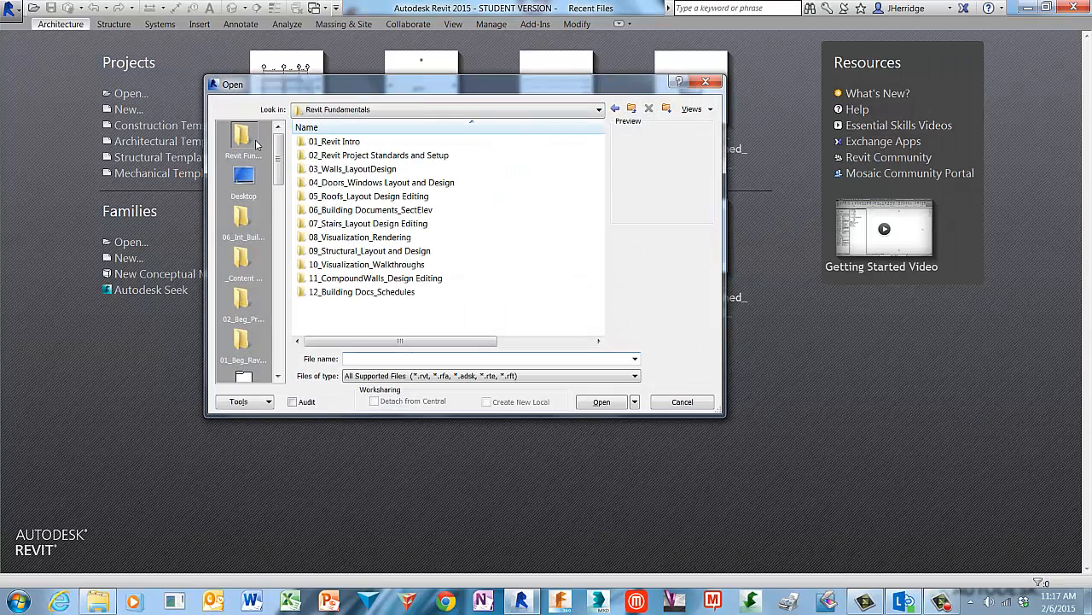
{"action": "double_click", "coordinate": [300, 253]}
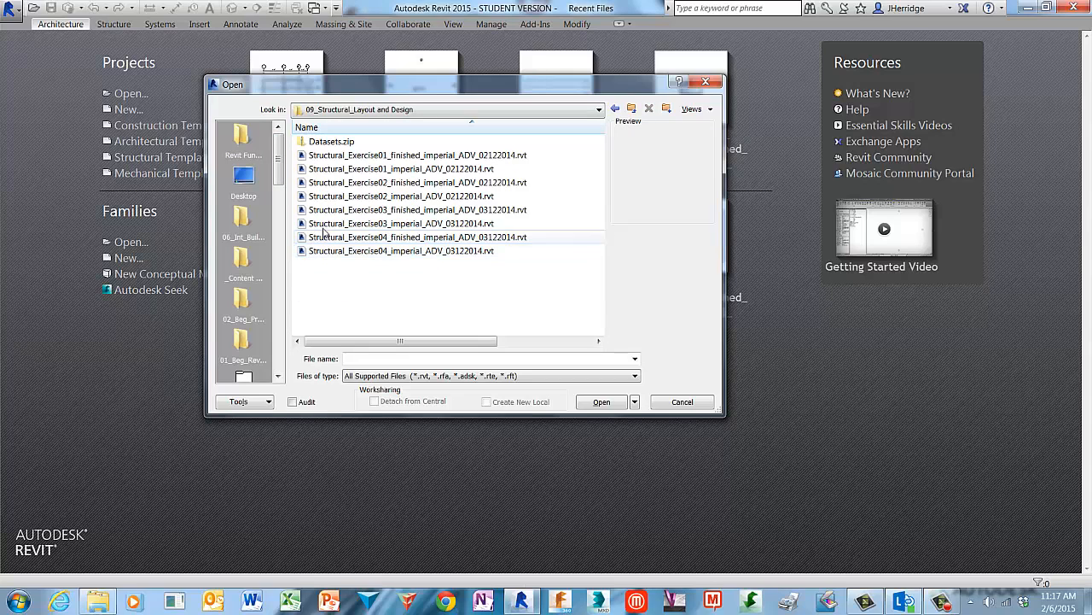
{"action": "left_click", "coordinate": [431, 170]}
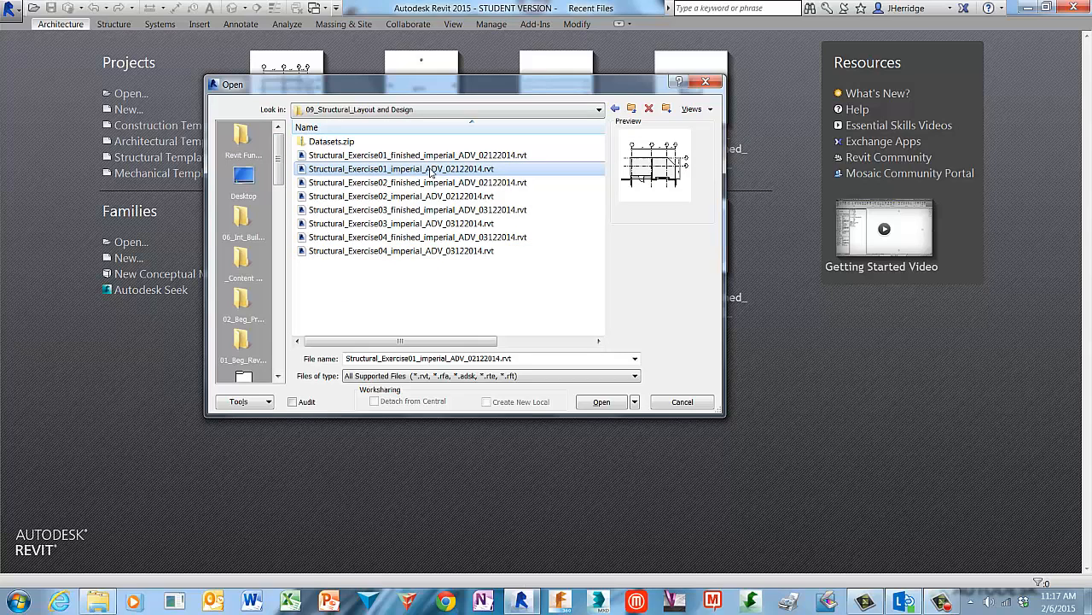
{"action": "left_click", "coordinate": [602, 402]}
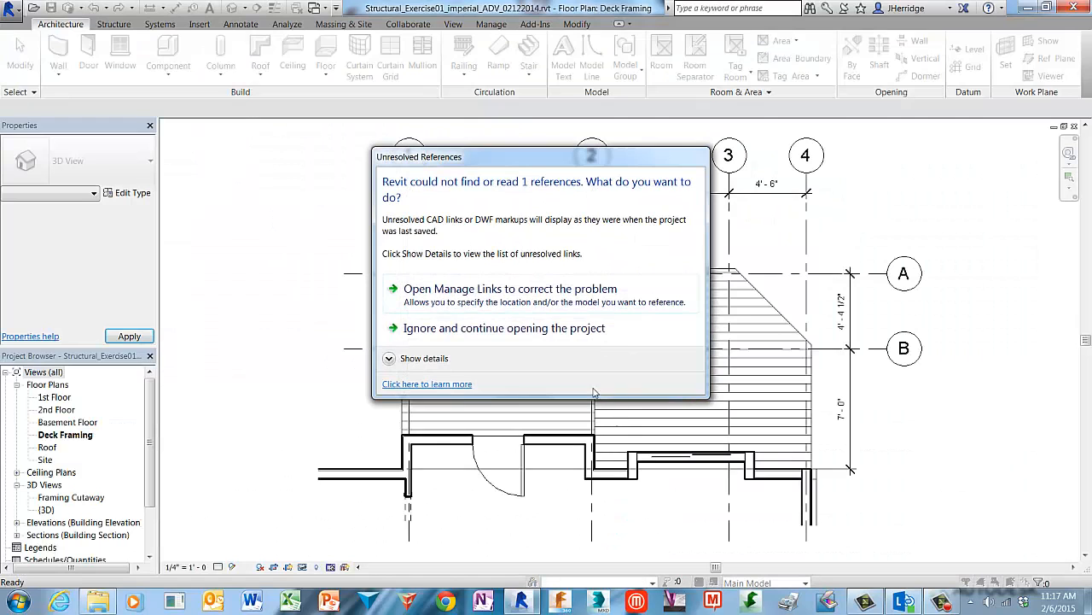
{"action": "left_click", "coordinate": [456, 331]}
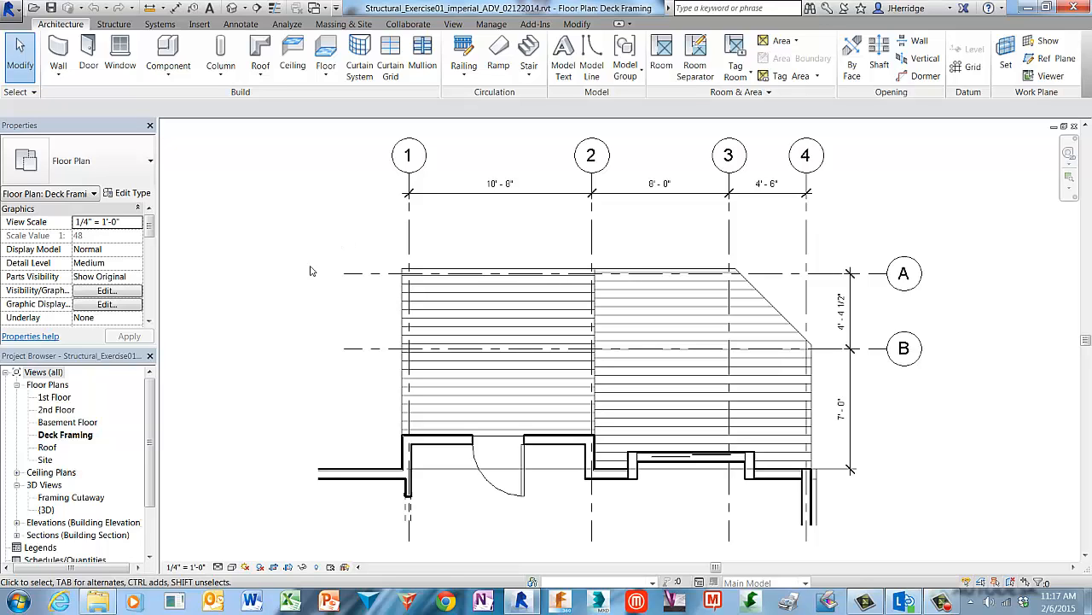
Open the {3D} view and examine the deck at the back of the house
{"action": "left_click", "coordinate": [47, 509]}
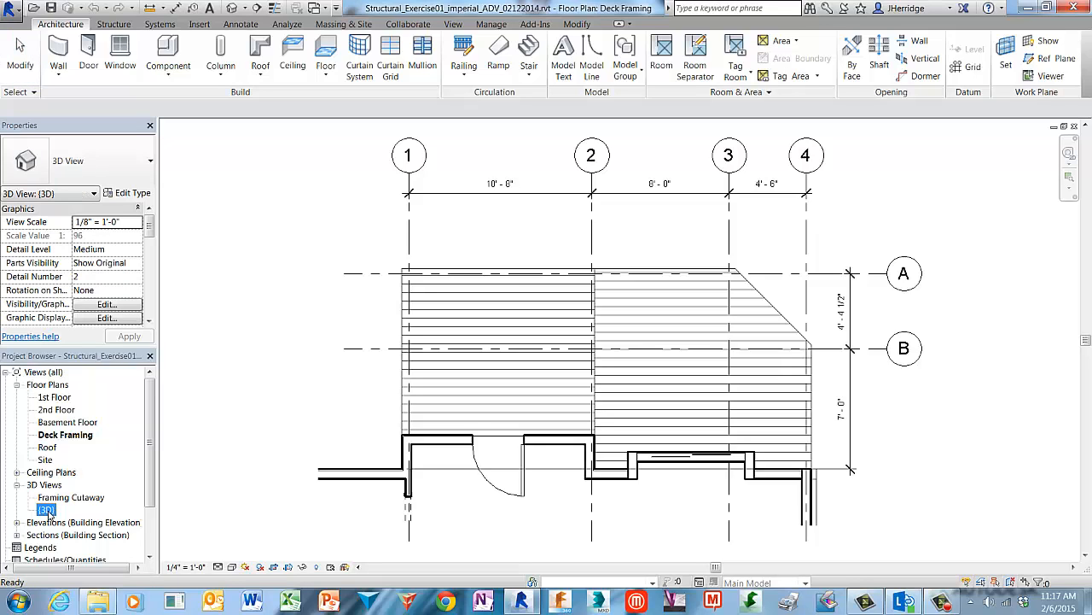
{"action": "double_click", "coordinate": [47, 510]}
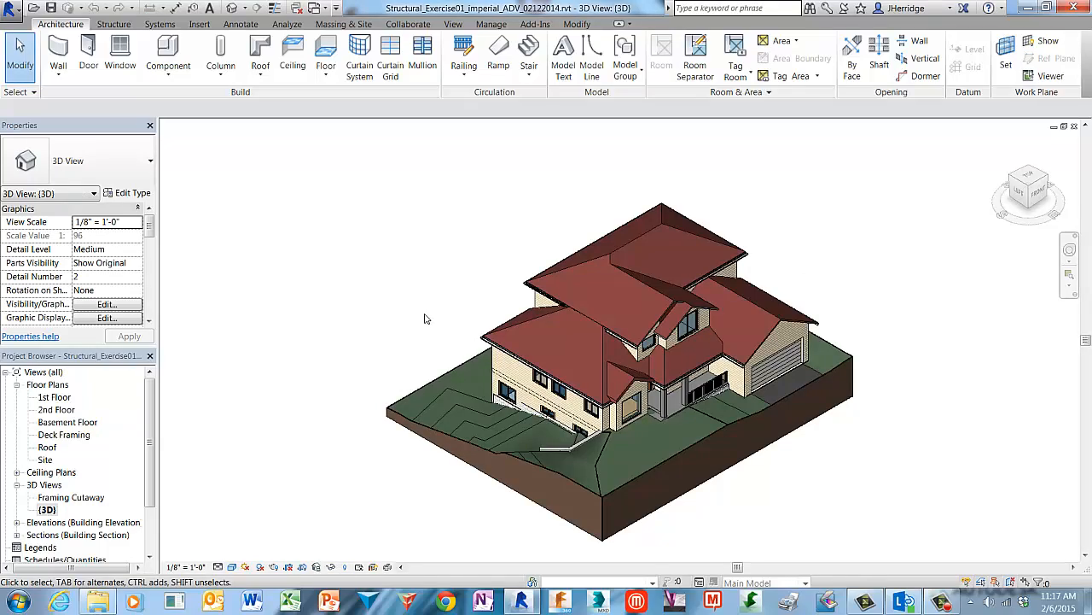
{"action": "middle_click_drag", "start_coordinate": [425, 318], "coordinate": [833, 256], "text": "shift"}
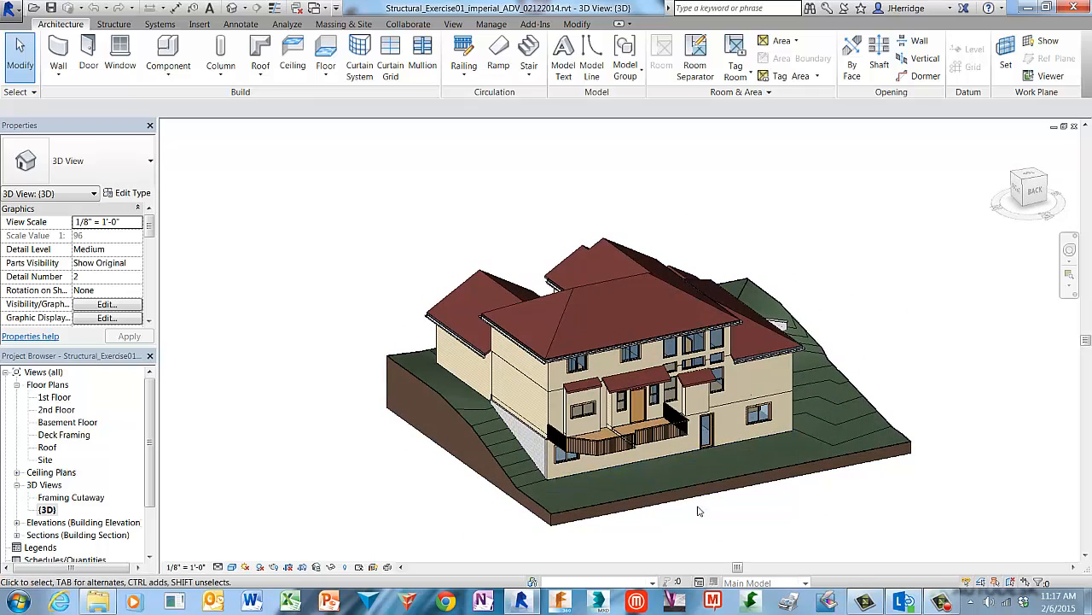
{"action": "scroll", "coordinate": [671, 526], "scroll_direction": "up", "scroll_amount": 5}
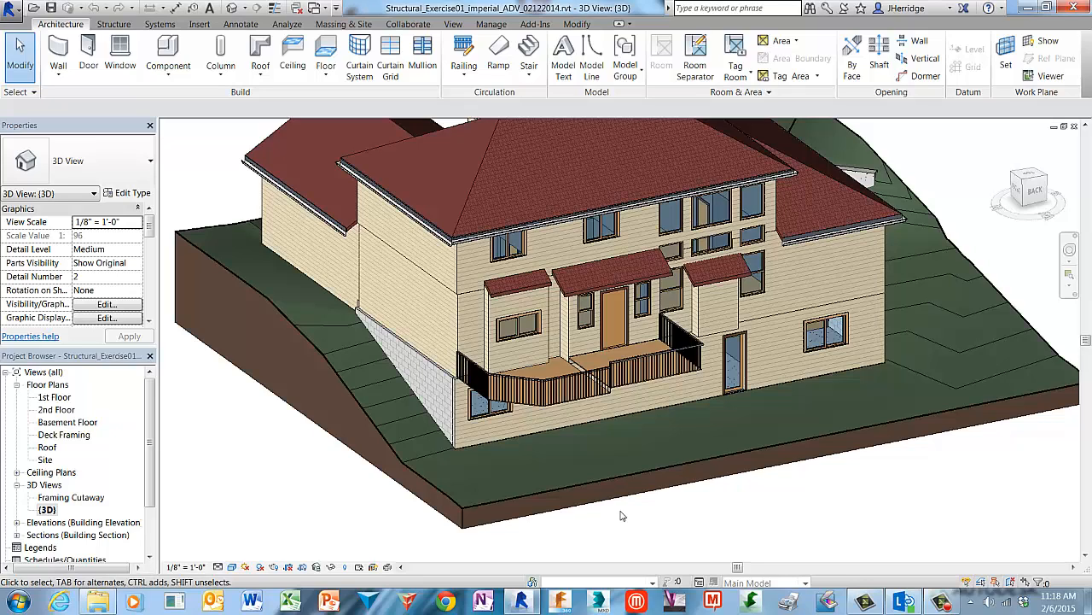
Open the Deck Framing floor plan and temporarily hide the category of the wood deck floor
{"action": "left_click", "coordinate": [86, 437]}
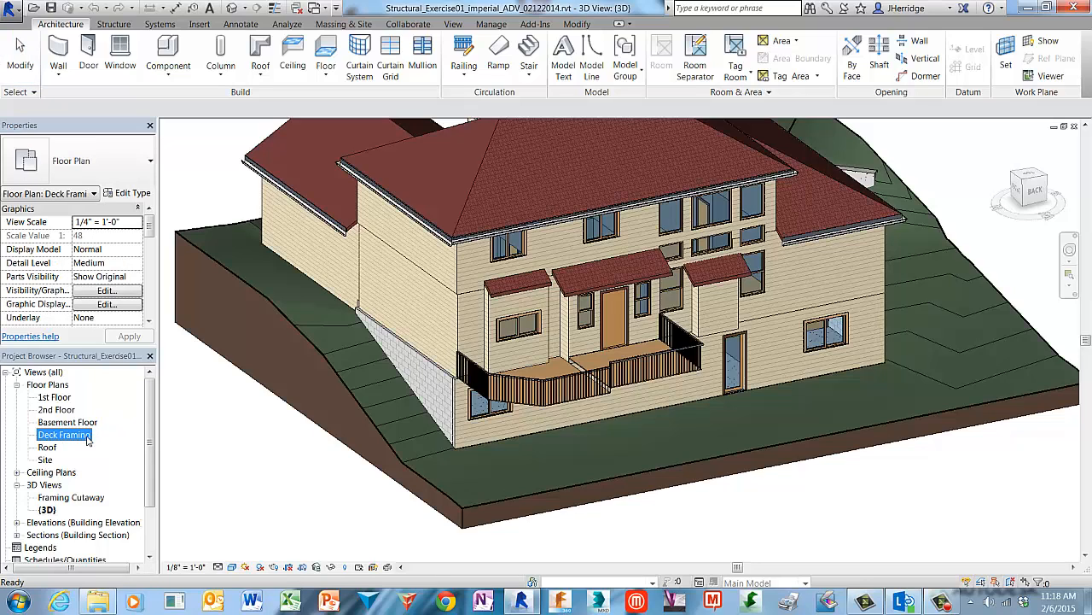
{"action": "double_click", "coordinate": [86, 438]}
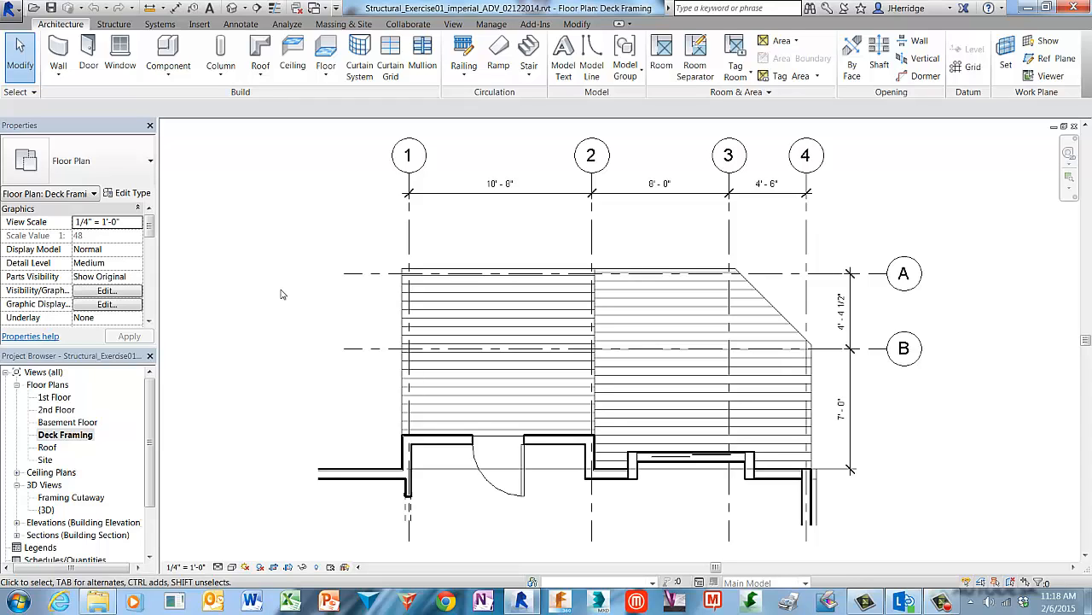
{"action": "left_click", "coordinate": [402, 293]}
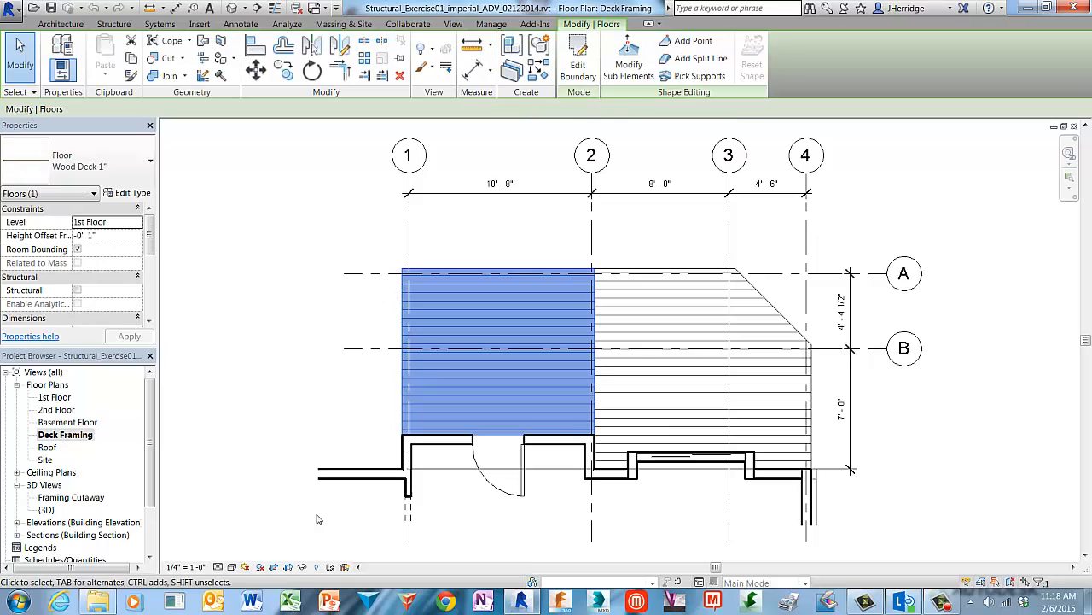
{"action": "left_click", "coordinate": [302, 566]}
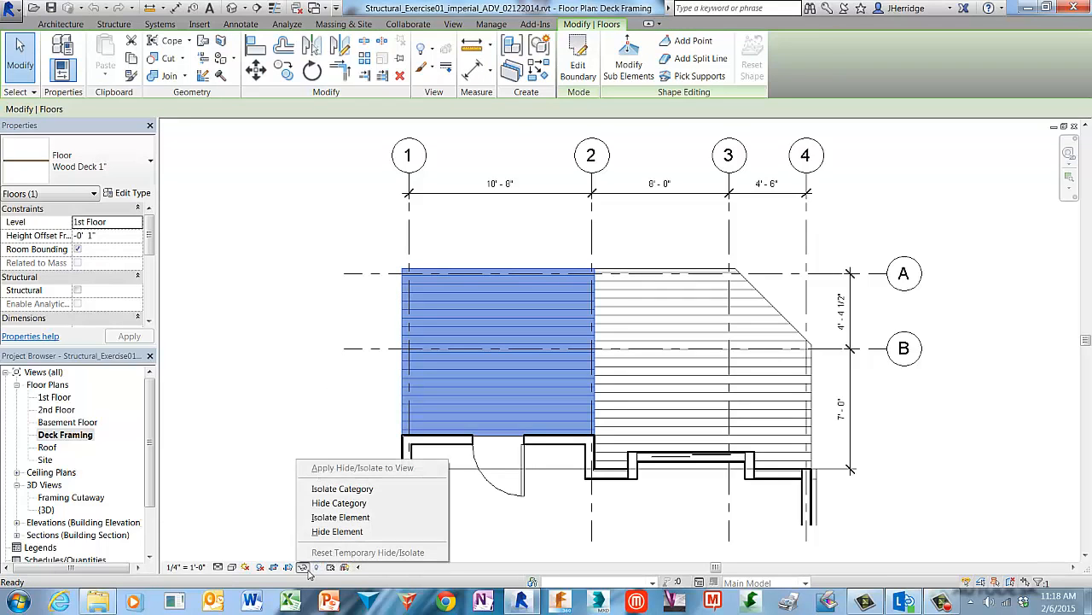
{"action": "left_click", "coordinate": [383, 503]}
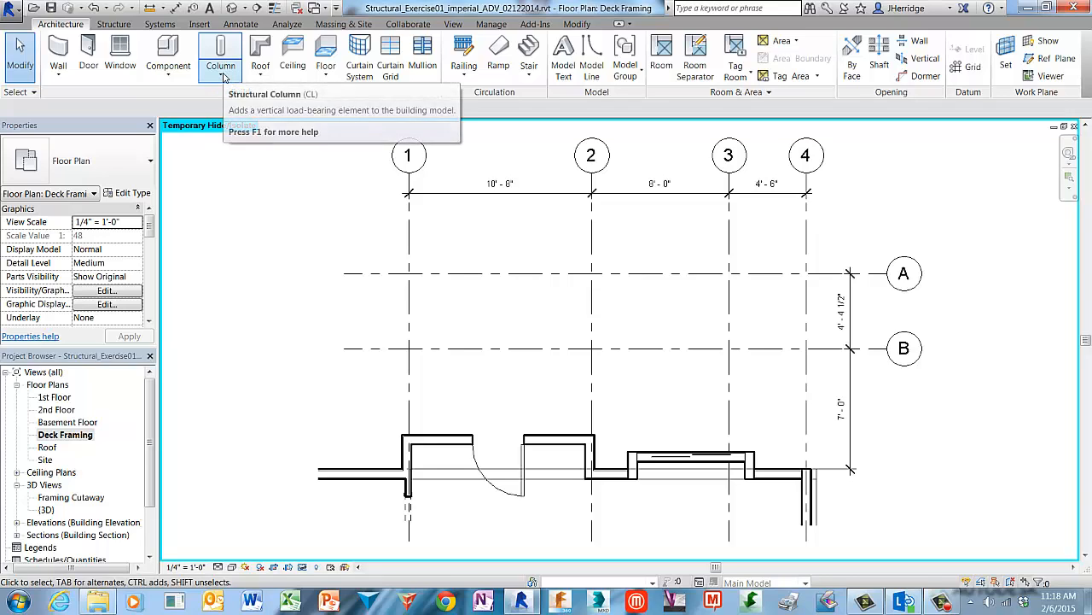
Start placing a structural column of the Dimension Lumber-Column 4x4 type in the Deck Framing plan
{"action": "left_click", "coordinate": [223, 76]}
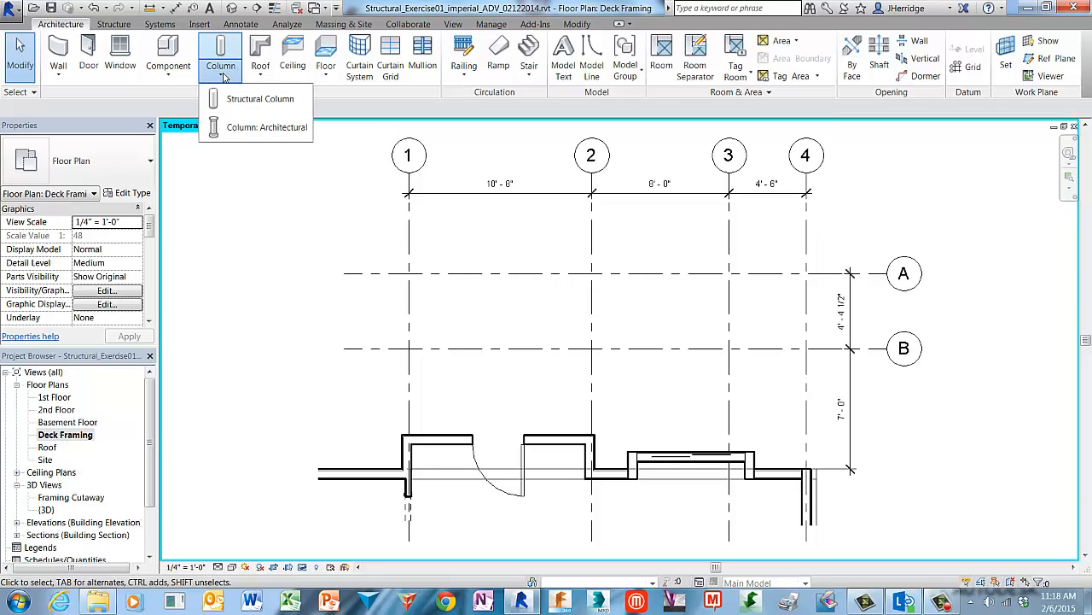
{"action": "left_click", "coordinate": [304, 100]}
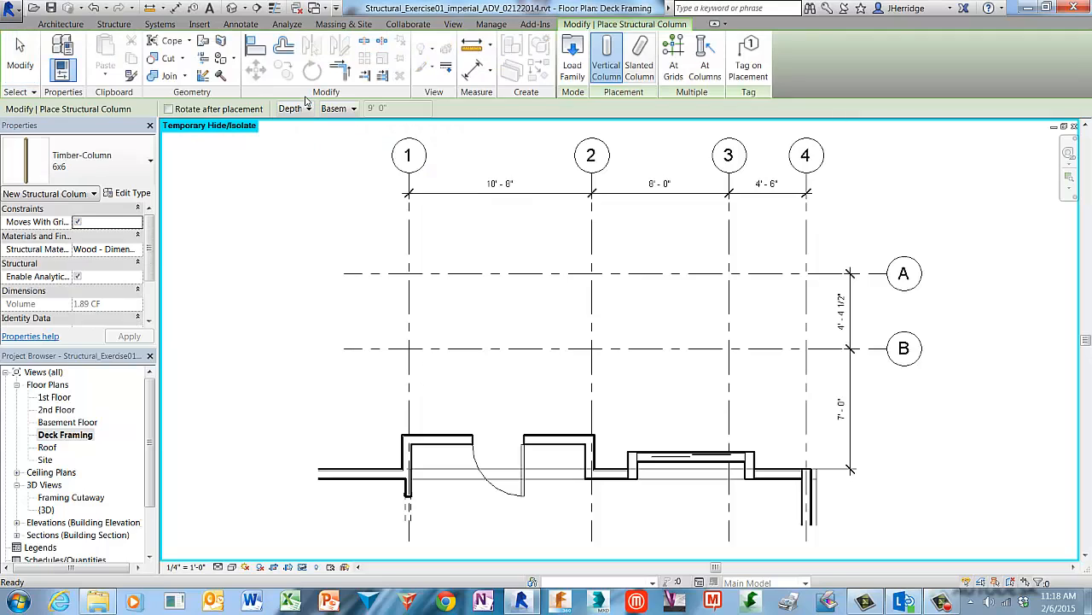
{"action": "left_click", "coordinate": [151, 165]}
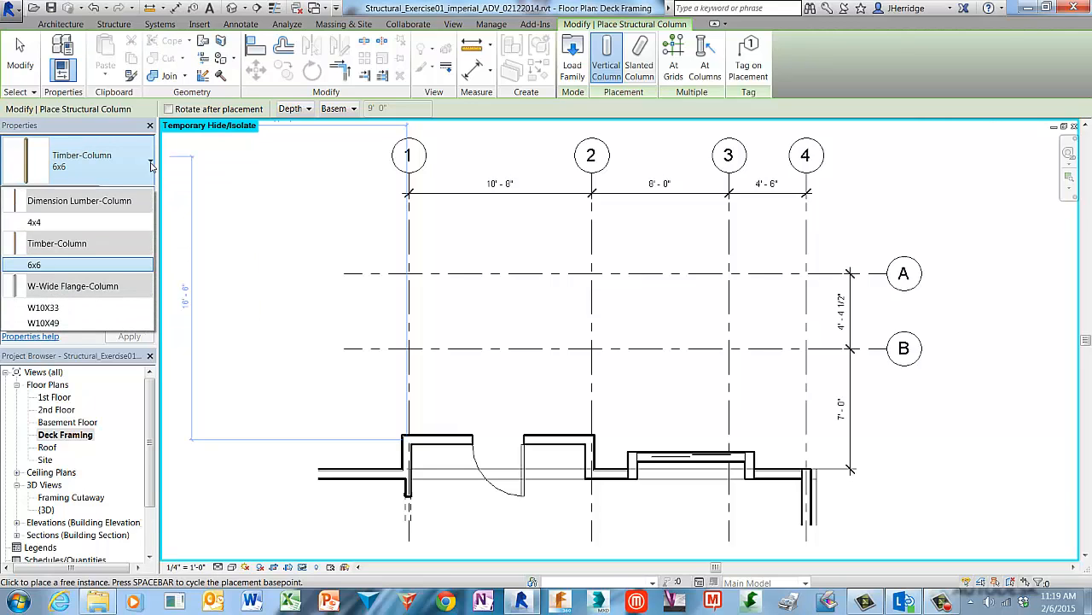
{"action": "left_click", "coordinate": [78, 223]}
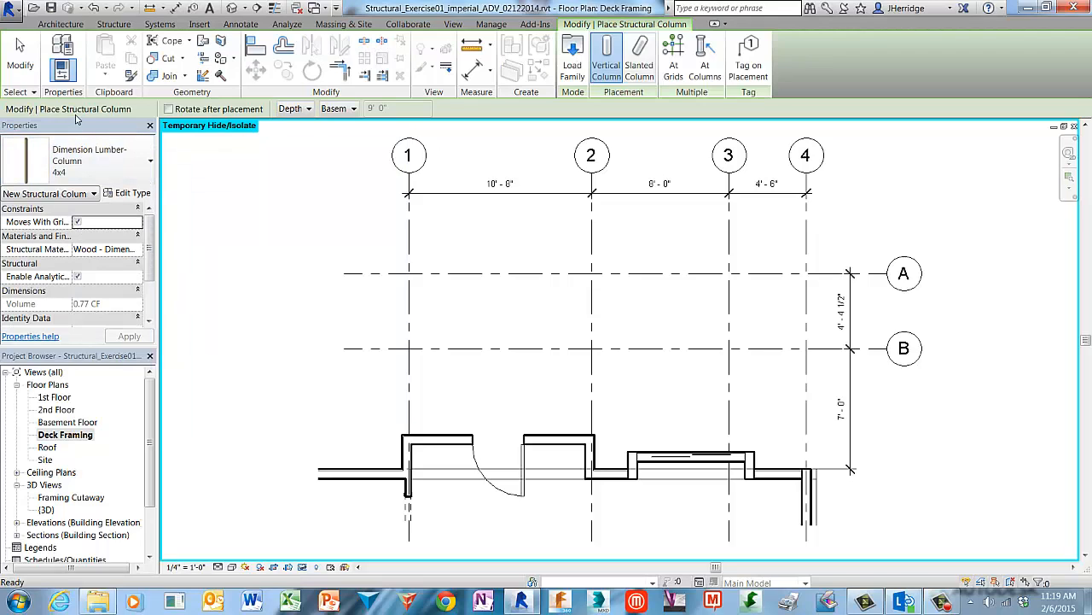
Set the new column's placement to Depth, extending down to the Basement Floor
{"action": "left_click", "coordinate": [308, 109]}
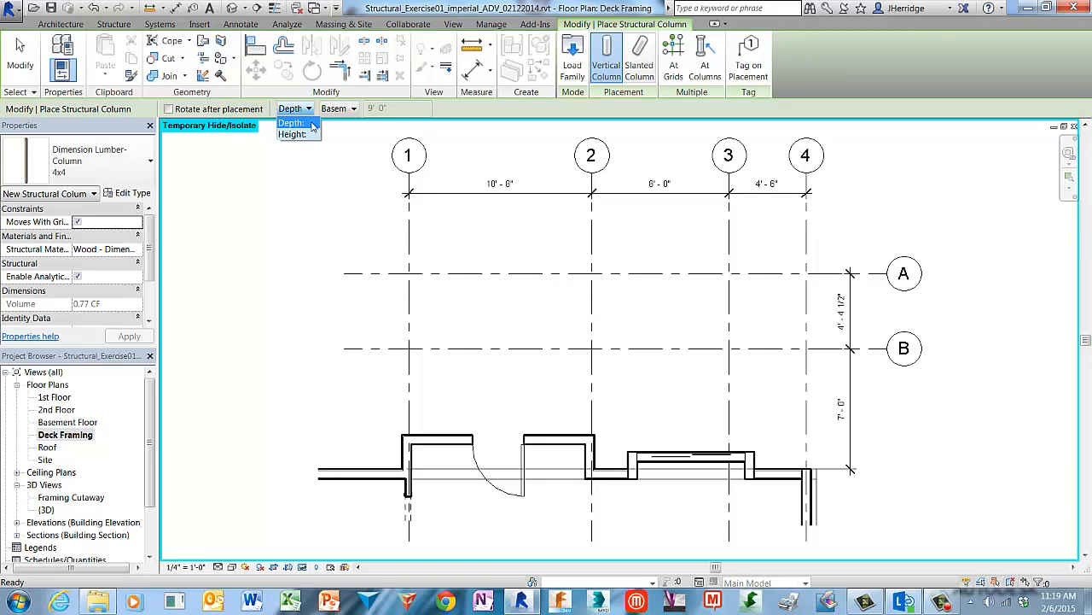
{"action": "left_click", "coordinate": [311, 124]}
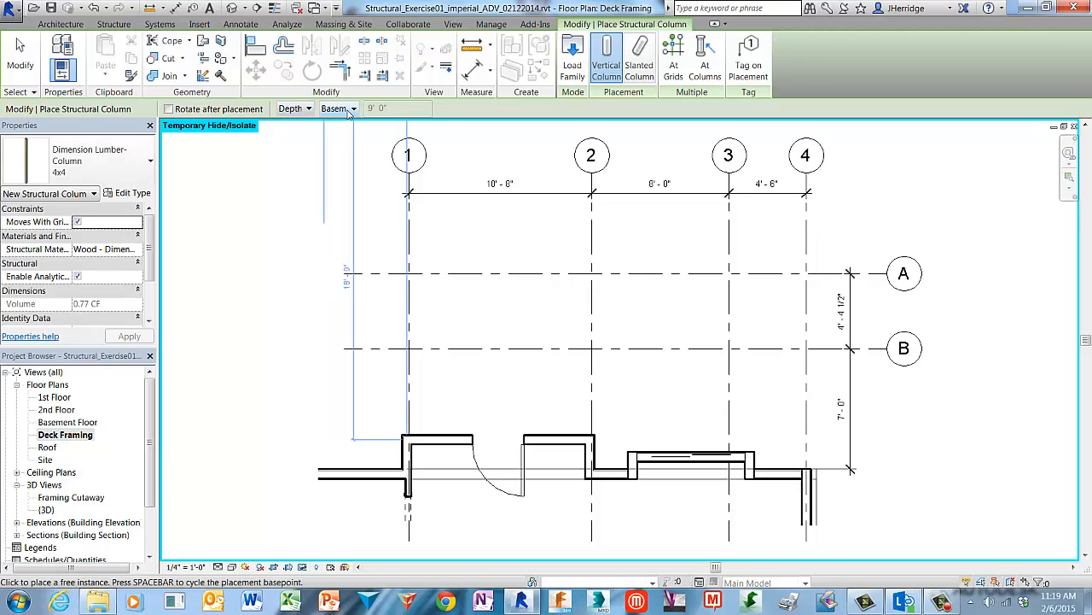
{"action": "left_click", "coordinate": [355, 109]}
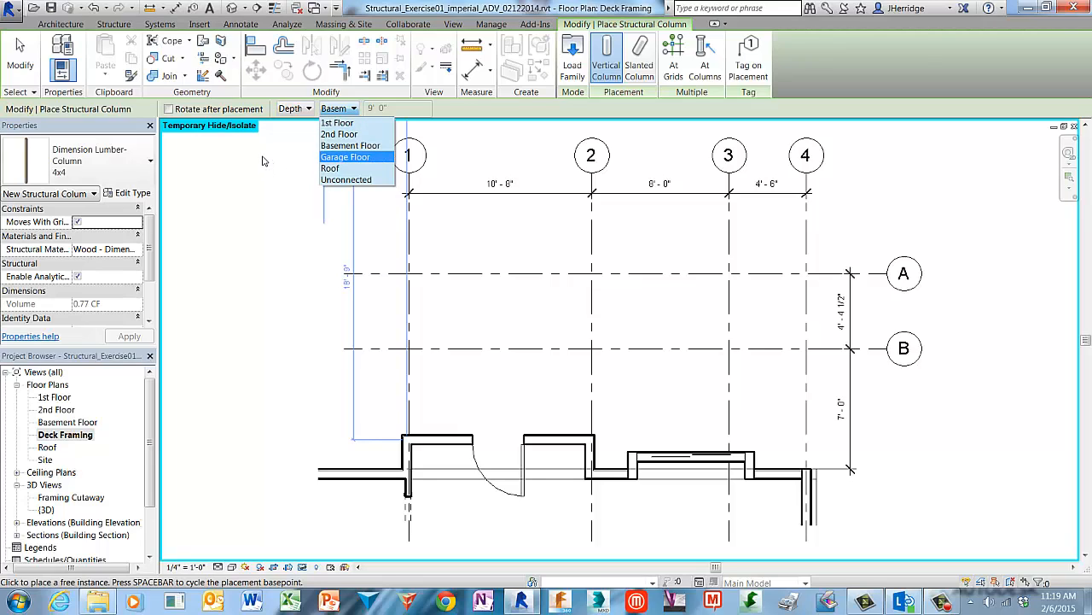
{"action": "left_click", "coordinate": [382, 146]}
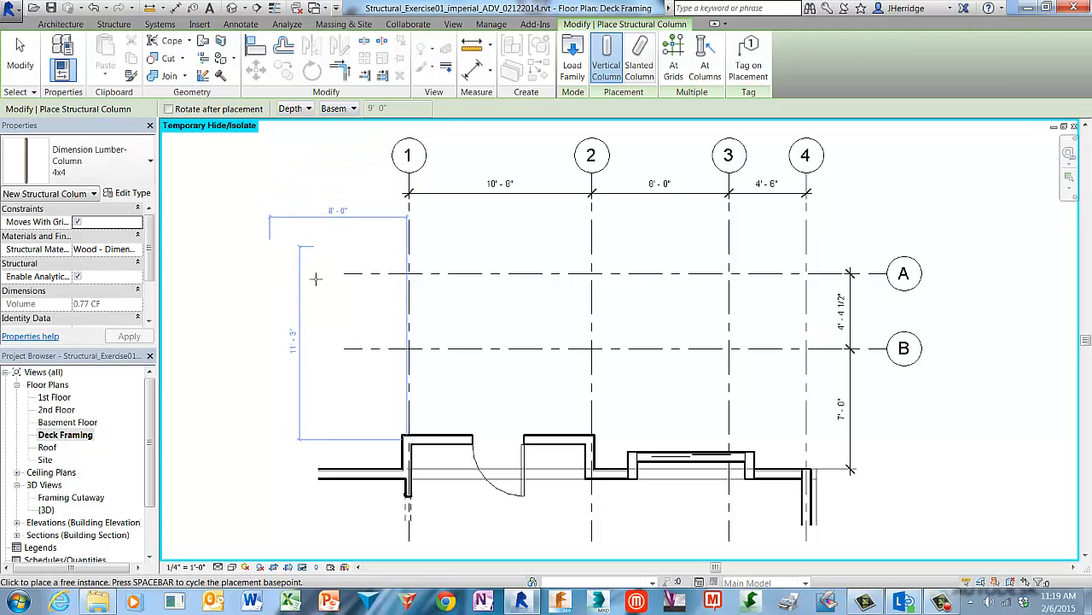
Place 4x4 structural columns at grid intersections A-1, A-2, A-3 and B-4, and finish the placement
{"action": "scroll", "coordinate": [476, 242], "scroll_direction": "up", "scroll_amount": 1}
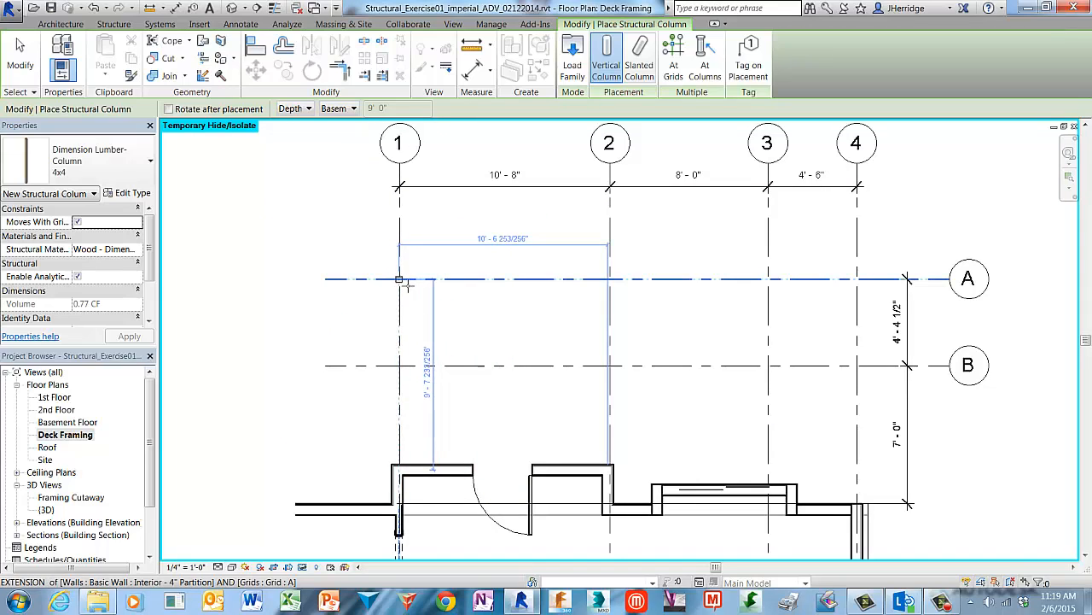
{"action": "scroll", "coordinate": [399, 279], "scroll_direction": "up", "scroll_amount": 1}
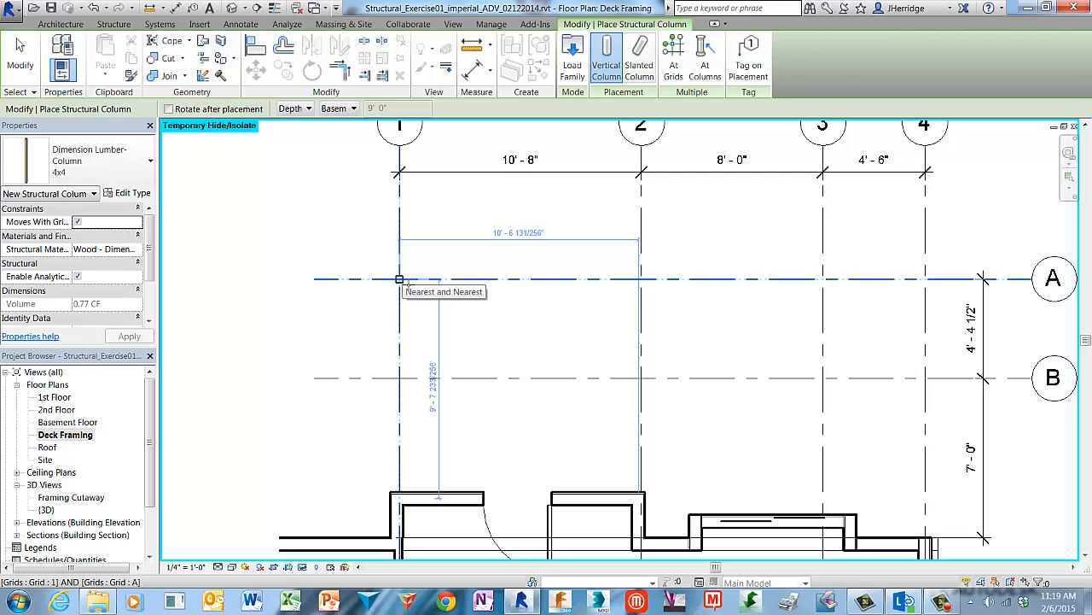
{"action": "left_click", "coordinate": [407, 283]}
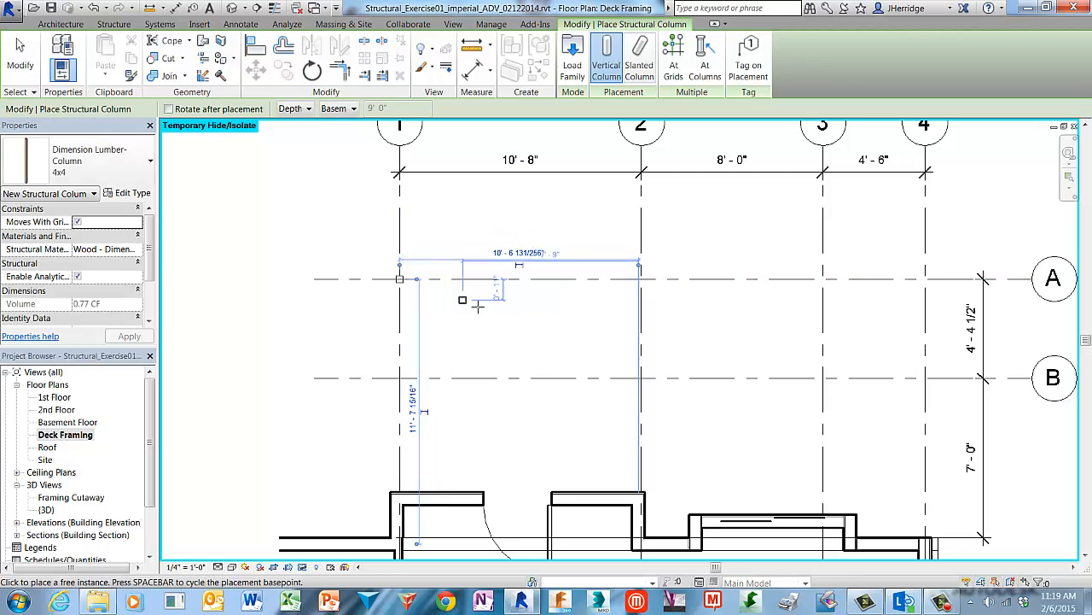
{"action": "middle_click_drag", "start_coordinate": [578, 237], "coordinate": [528, 283]}
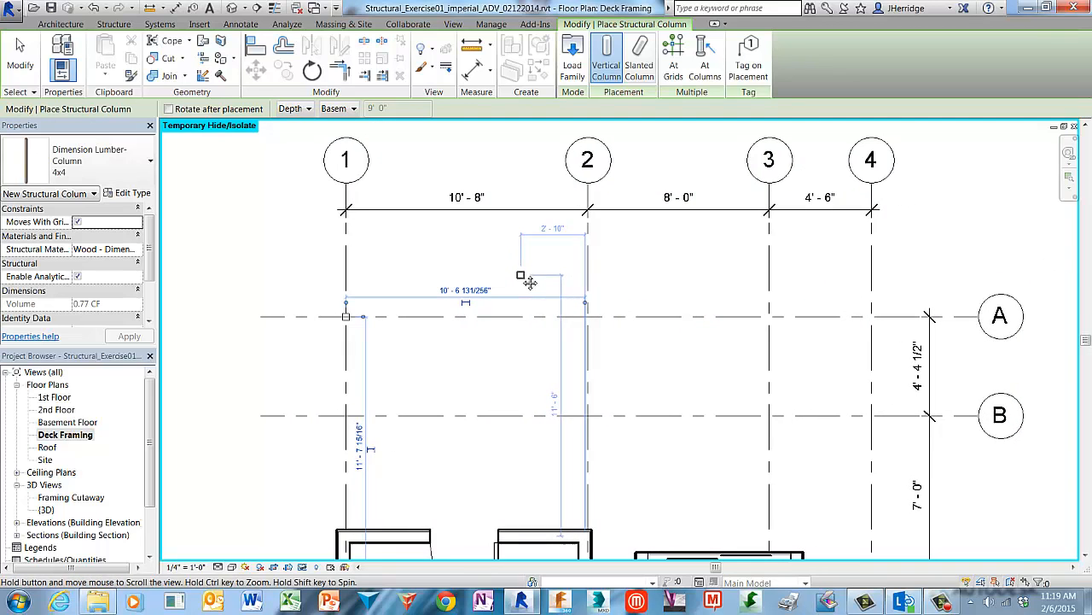
{"action": "left_click", "coordinate": [589, 319]}
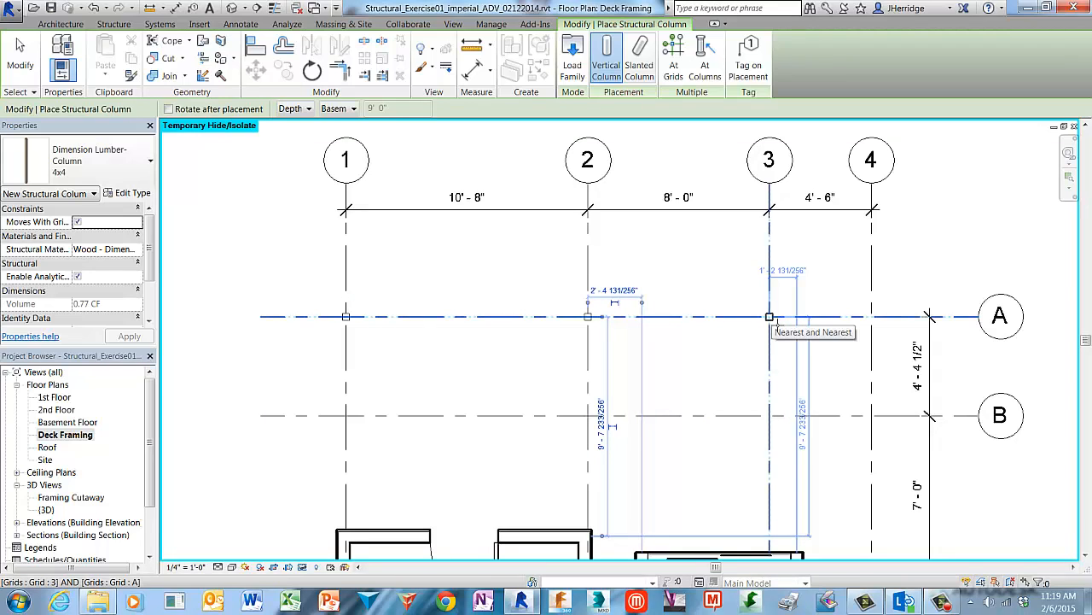
{"action": "left_click", "coordinate": [775, 321]}
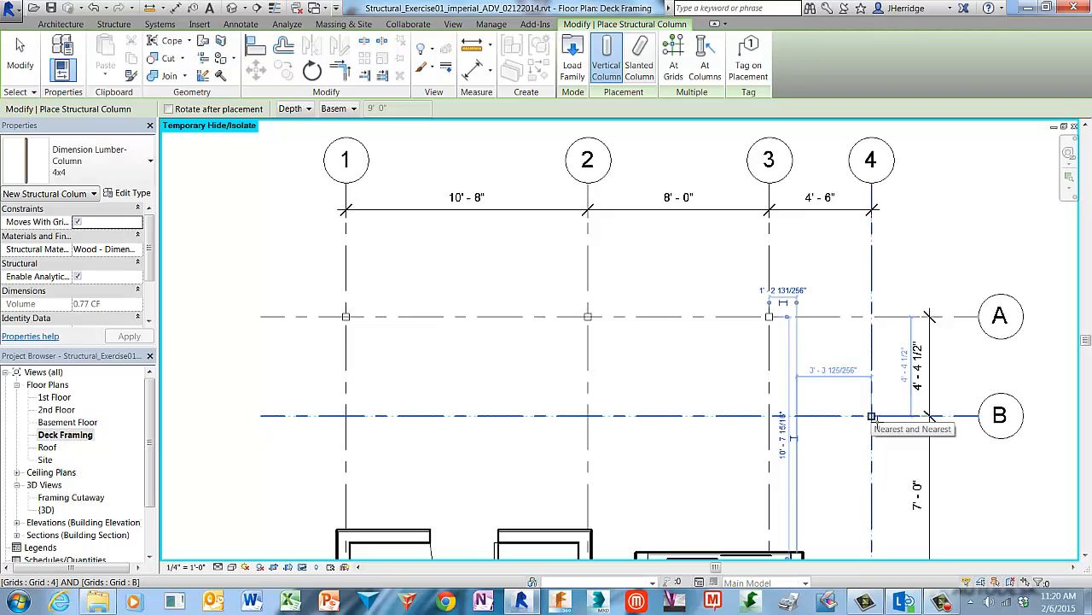
{"action": "left_click", "coordinate": [871, 417]}
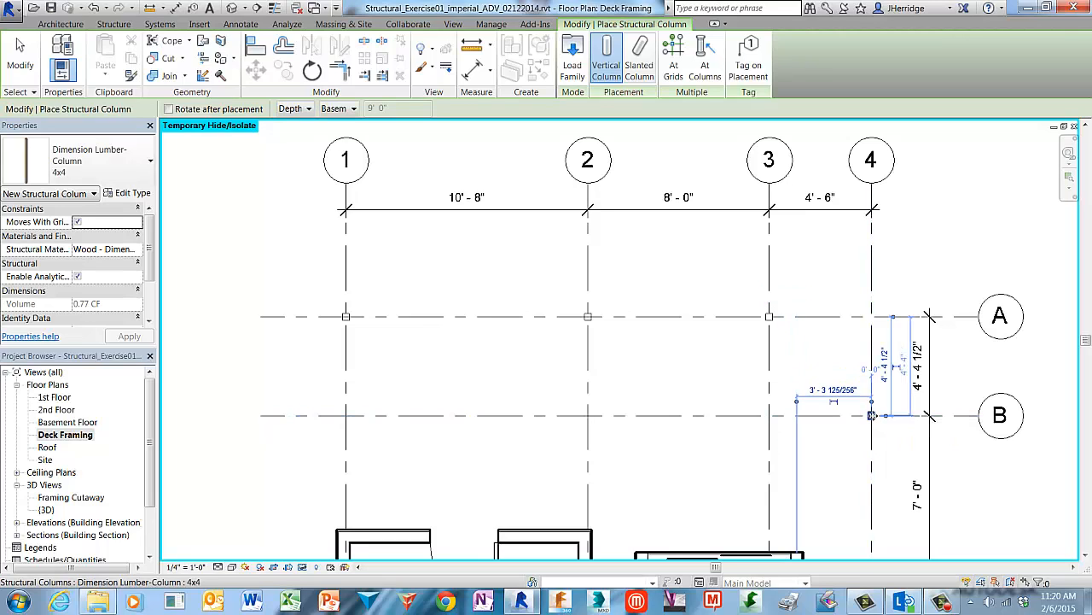
{"action": "left_click", "coordinate": [28, 76]}
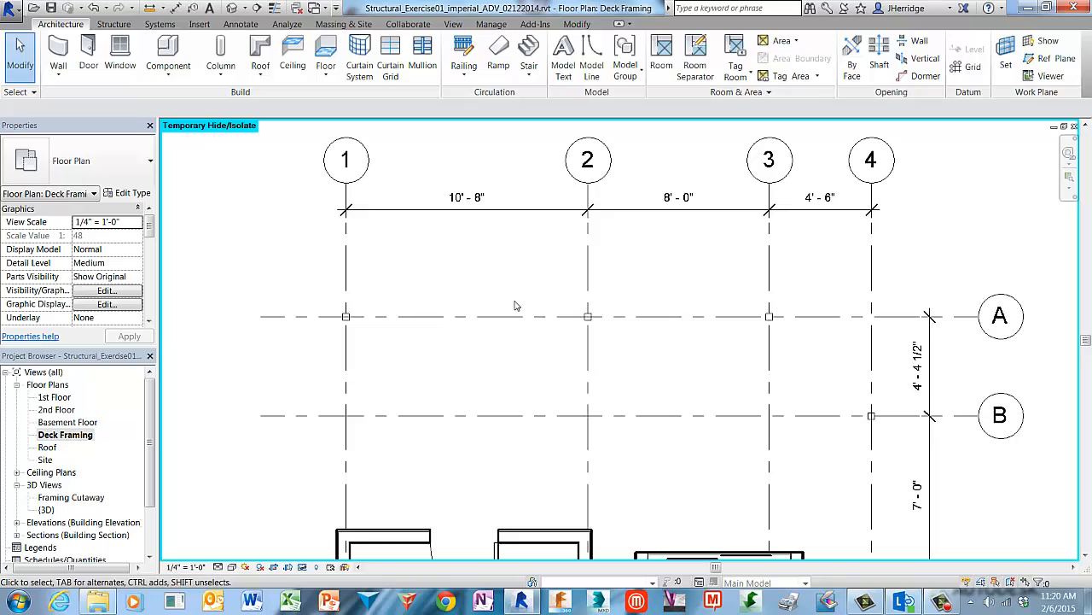
Reset the temporary hide/isolate in the plan and check the height offsets of the two Wood Deck 1" floors
{"action": "left_click", "coordinate": [303, 568]}
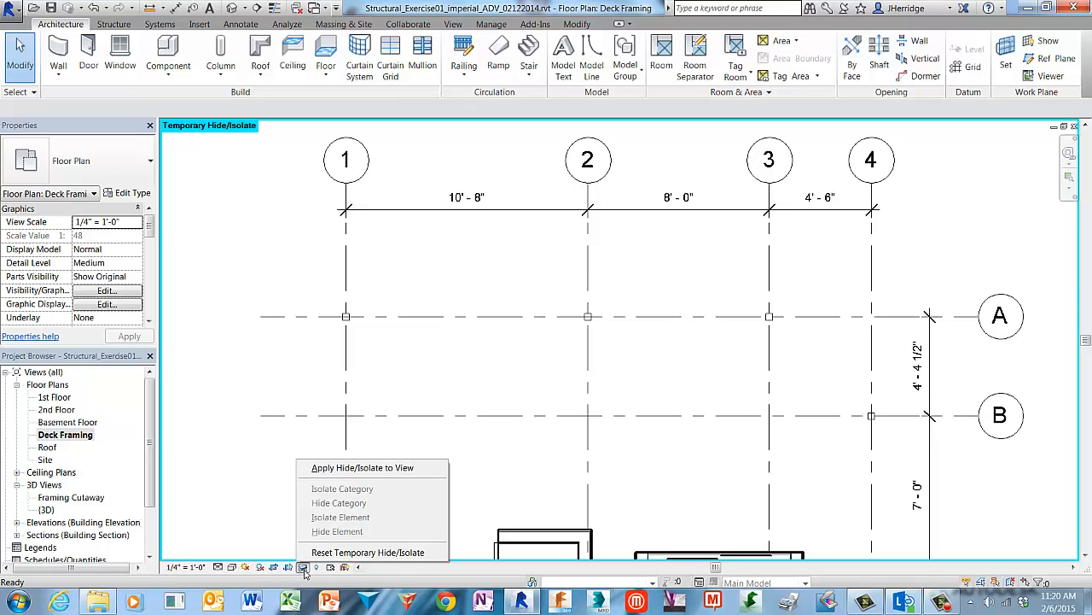
{"action": "left_click", "coordinate": [431, 553]}
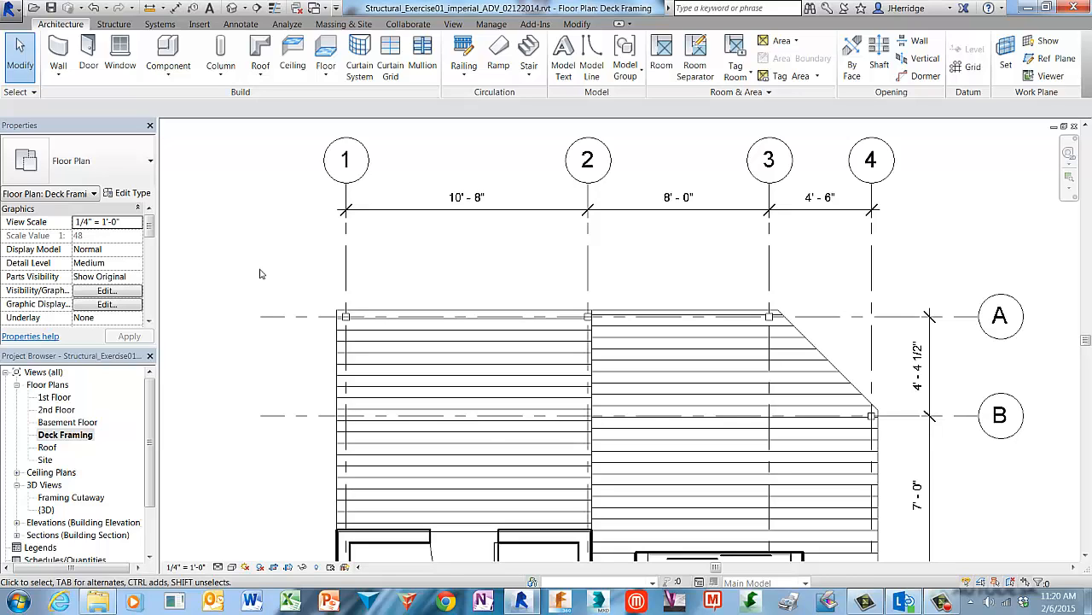
{"action": "left_click", "coordinate": [338, 343]}
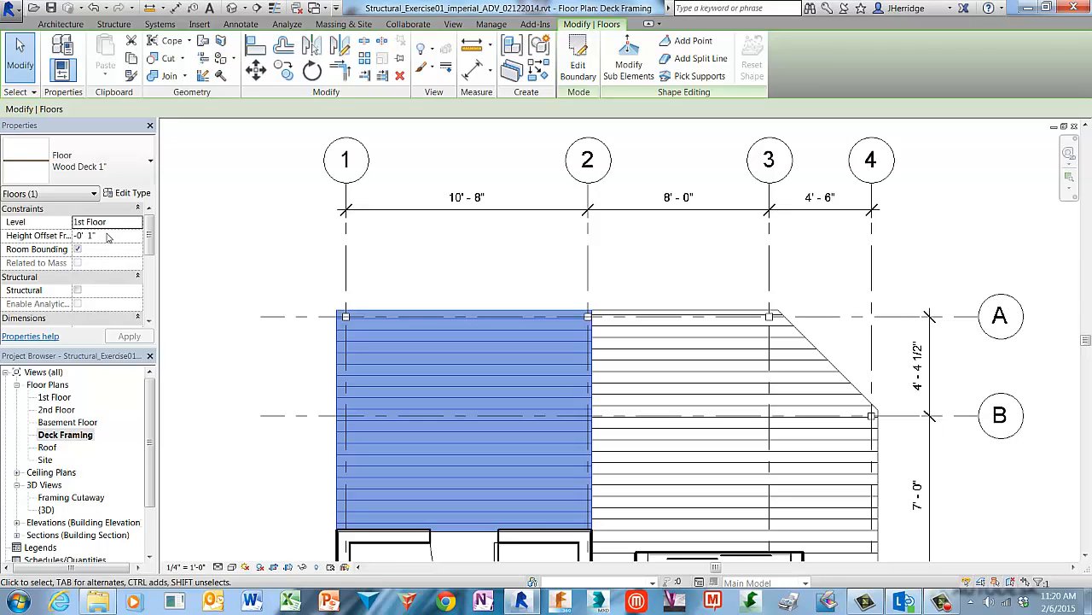
{"action": "left_click", "coordinate": [246, 246]}
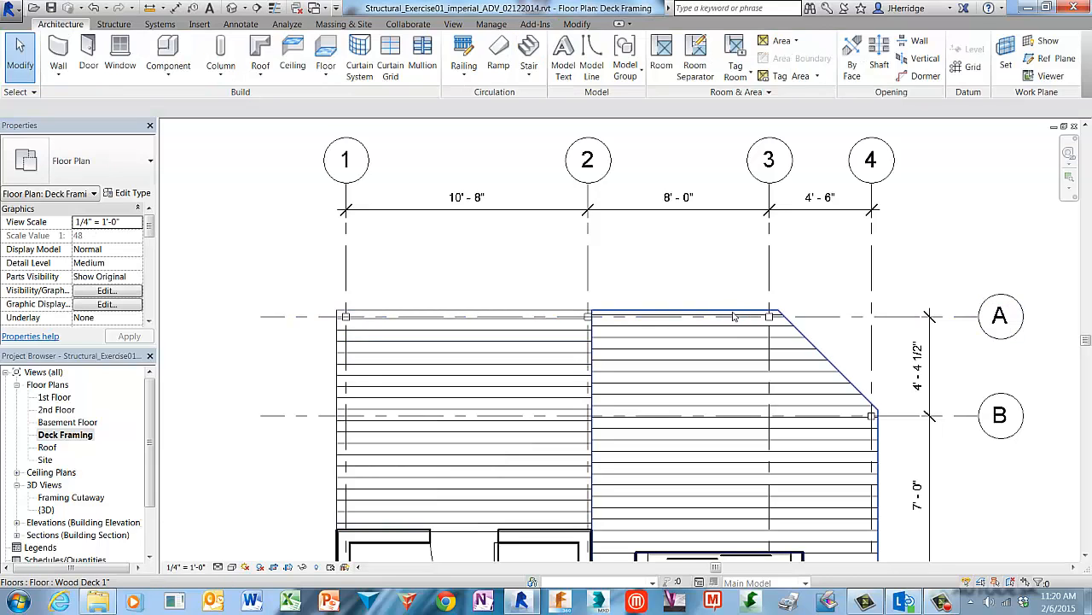
{"action": "left_click", "coordinate": [735, 315]}
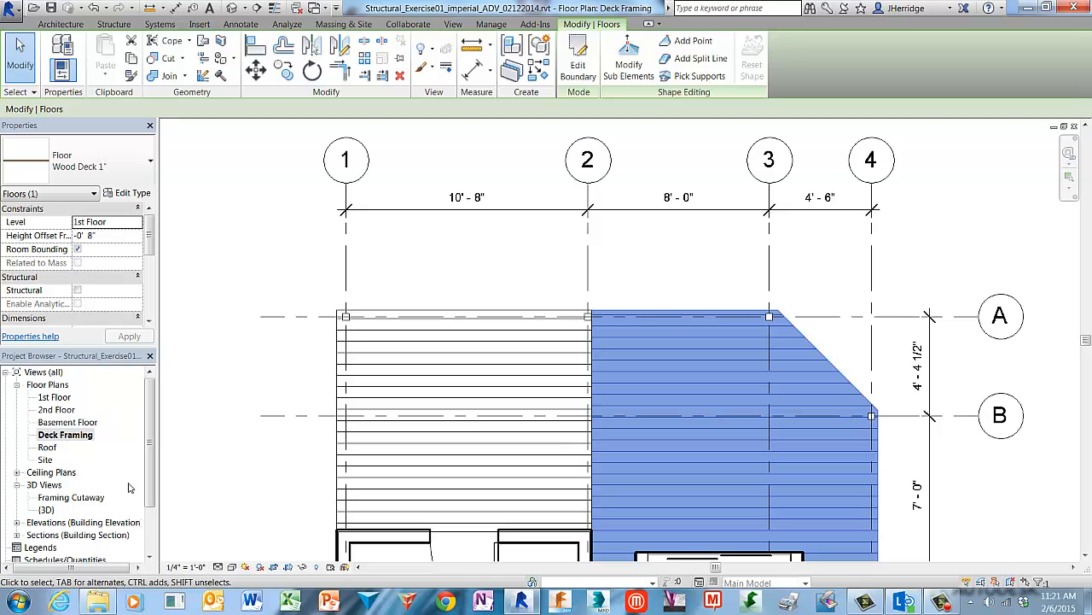
Open the Framing Cutaway 3D view and examine where the column tops meet the two deck floors
{"action": "left_click", "coordinate": [70, 497]}
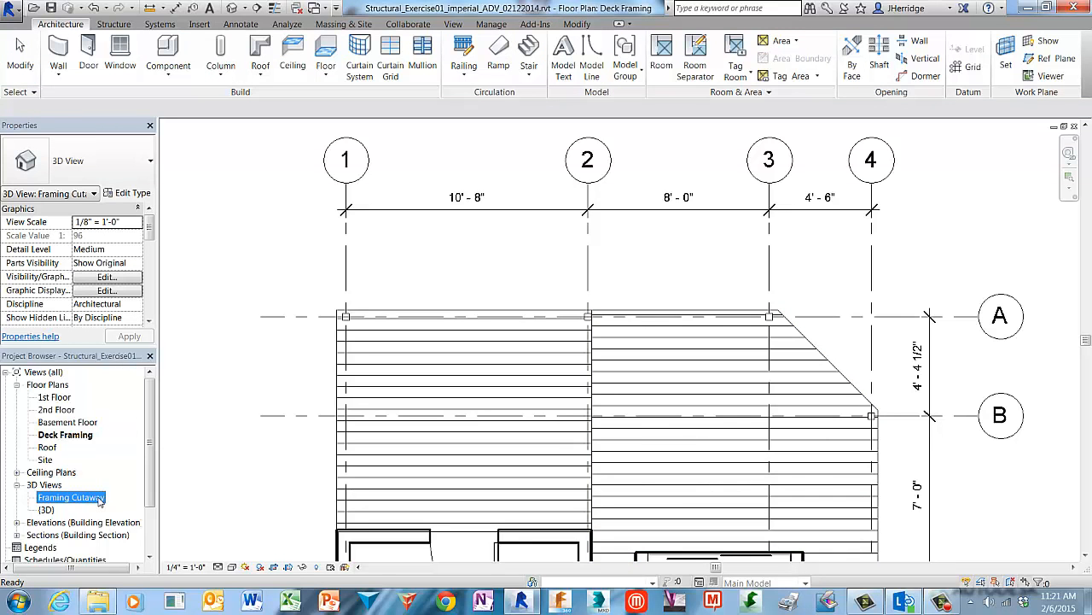
{"action": "double_click", "coordinate": [99, 500]}
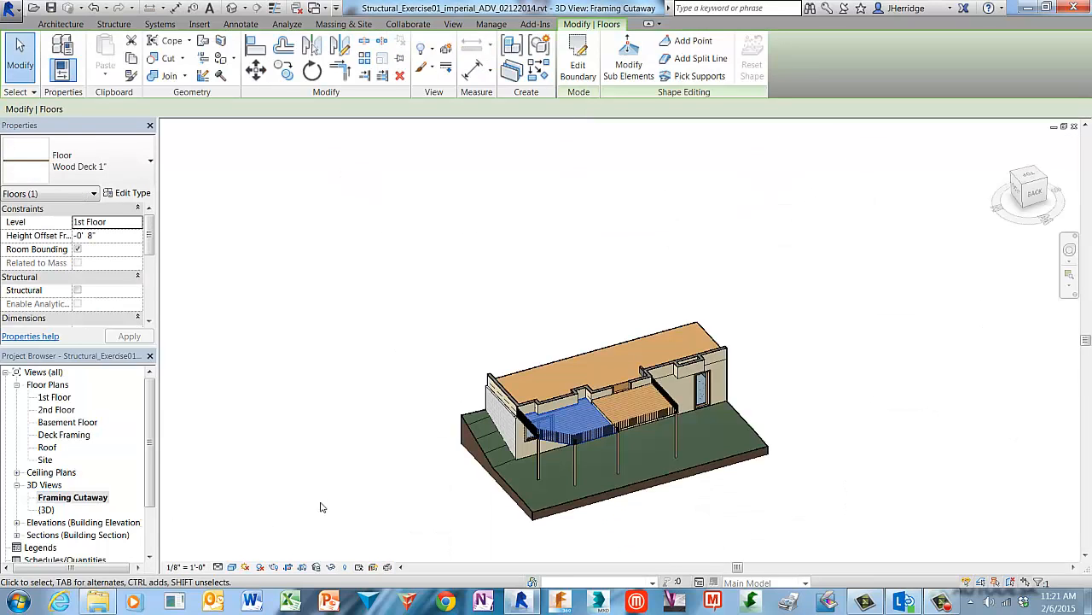
{"action": "scroll", "coordinate": [631, 522], "scroll_direction": "up", "scroll_amount": 3}
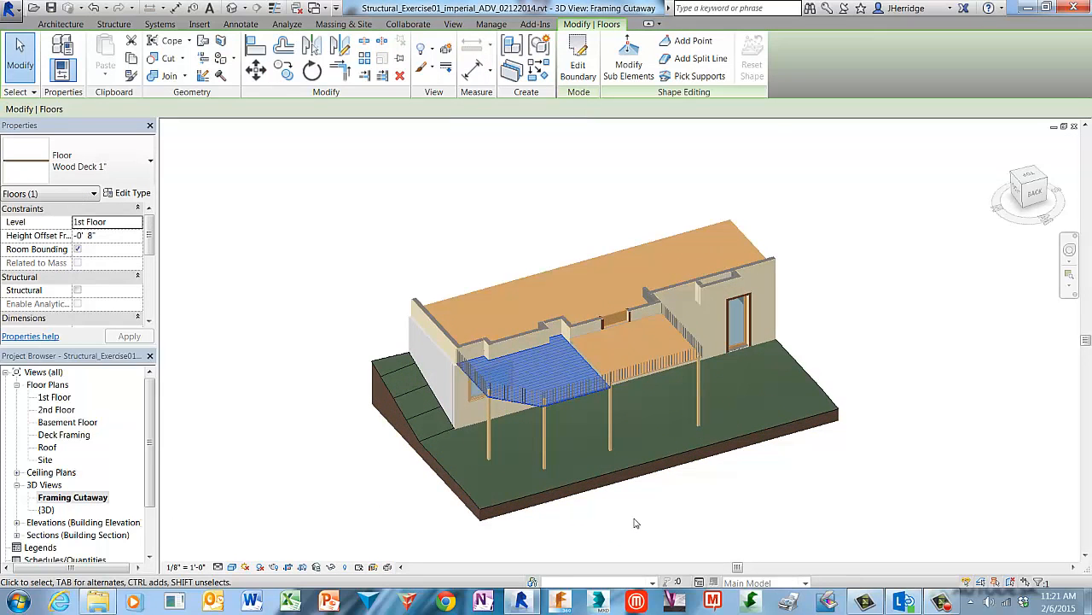
{"action": "scroll", "coordinate": [665, 519], "scroll_direction": "up", "scroll_amount": 4}
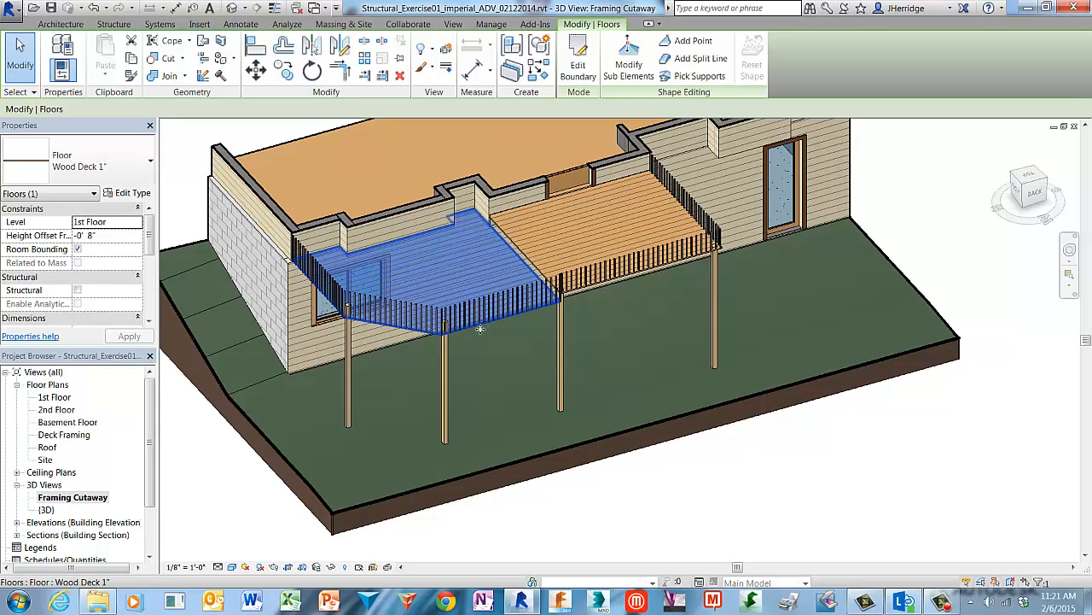
{"action": "scroll", "coordinate": [481, 328], "scroll_direction": "up", "scroll_amount": 3}
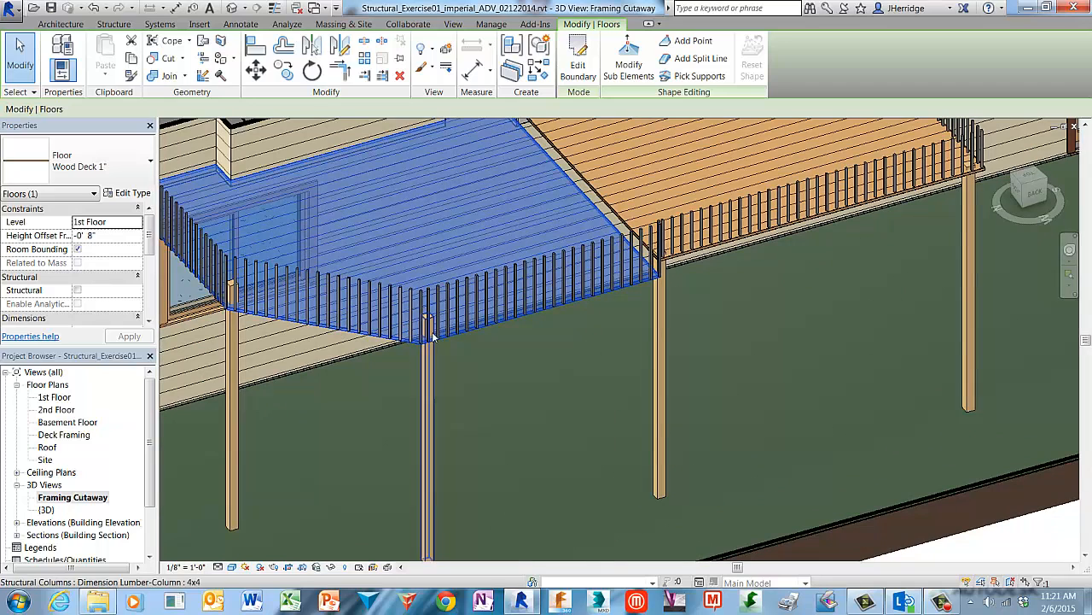
{"action": "left_click", "coordinate": [30, 76]}
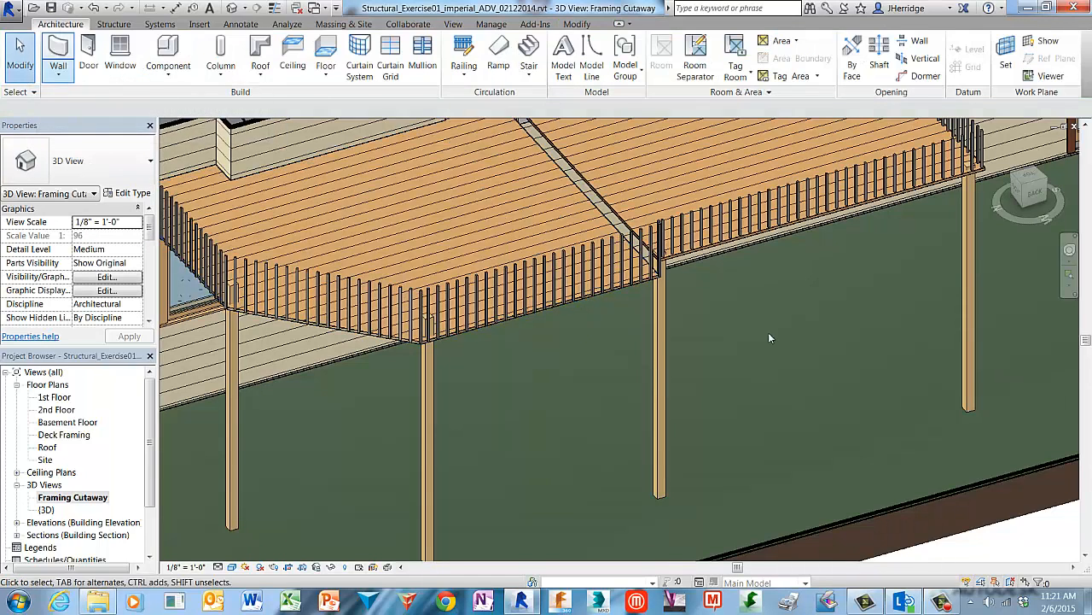
{"action": "scroll", "coordinate": [844, 366], "scroll_direction": "down", "scroll_amount": 4}
{"action": "scroll", "coordinate": [704, 384], "scroll_direction": "up", "scroll_amount": 4}
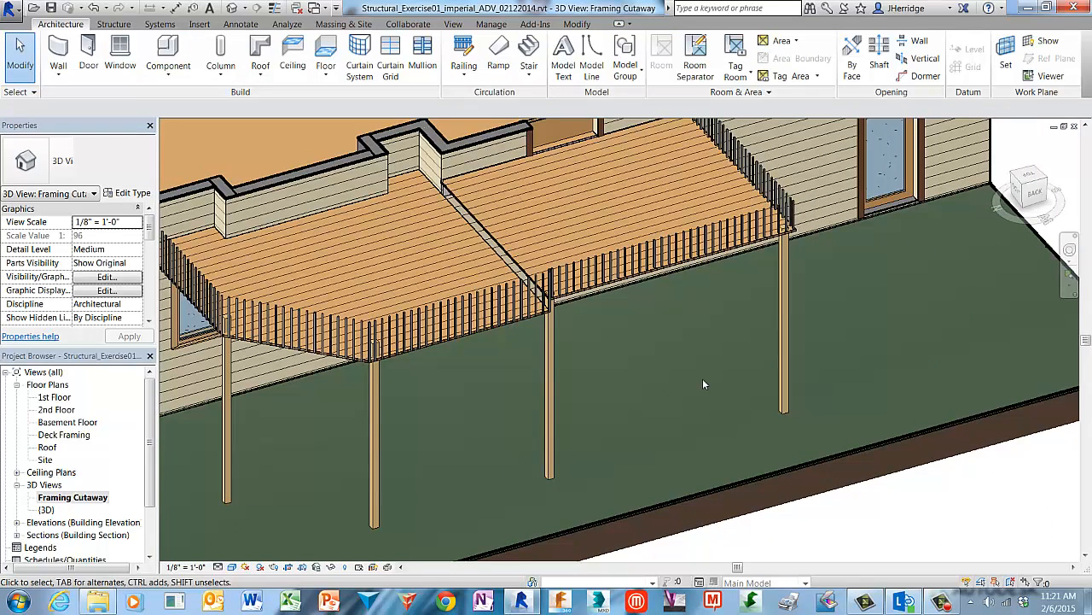
{"action": "left_click", "coordinate": [551, 341]}
{"action": "left_click", "coordinate": [785, 300], "text": "ctrl"}
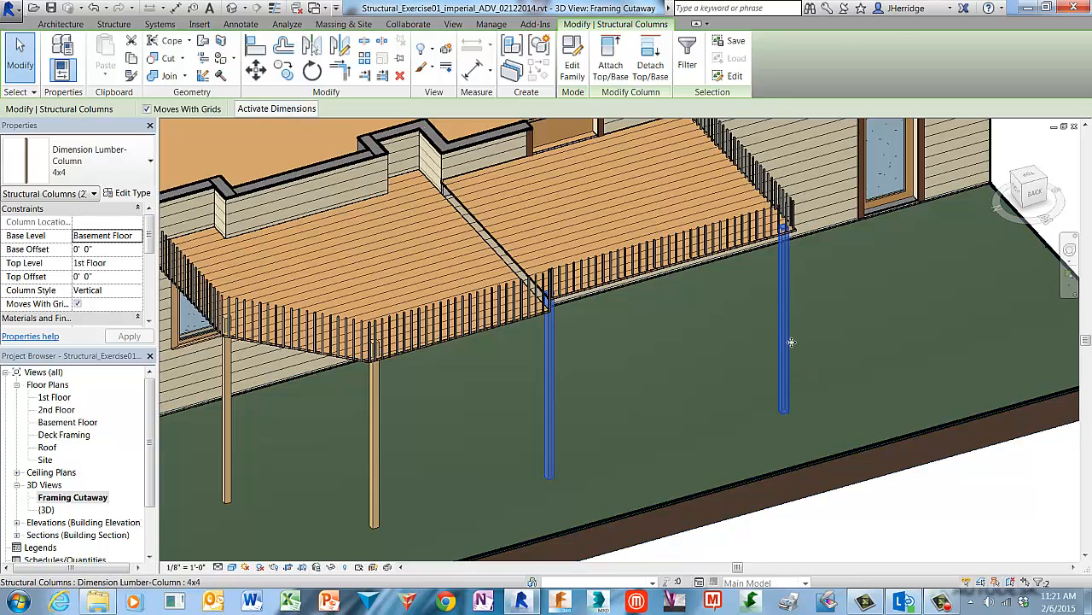
{"action": "key", "text": "Escape"}
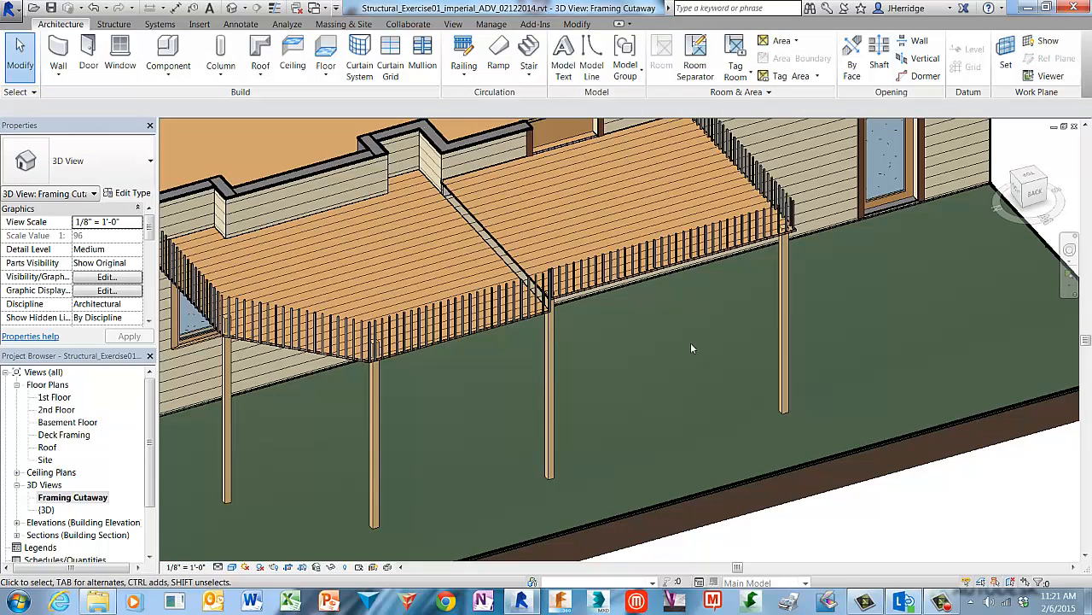
Set the Top Offset of the two columns at A-1 and A-2 to -2" and check their tops under the upper deck
{"action": "left_click", "coordinate": [550, 351]}
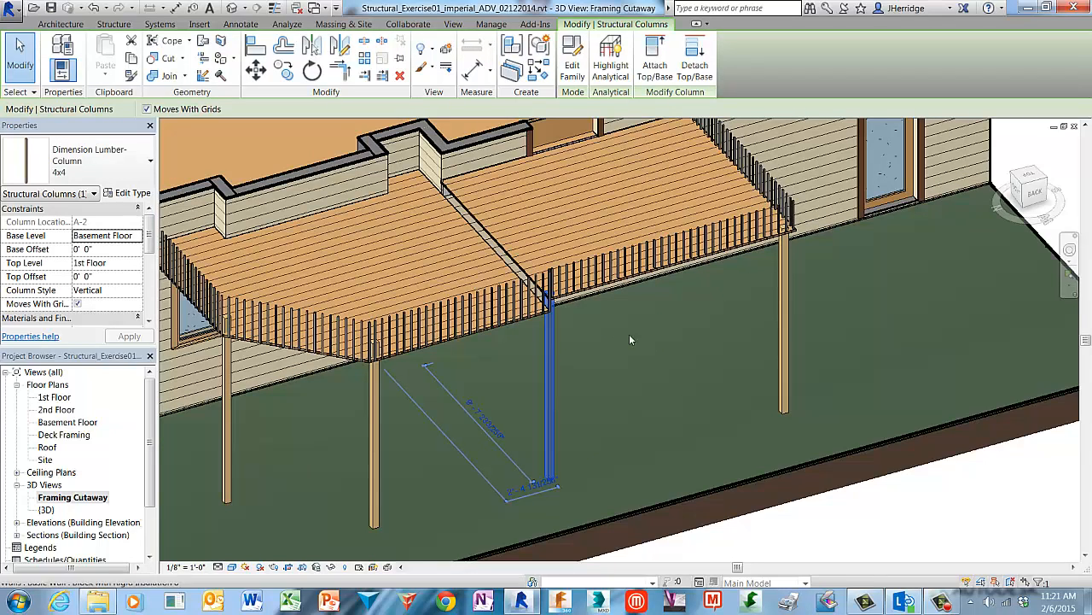
{"action": "left_click", "coordinate": [785, 282], "text": "ctrl"}
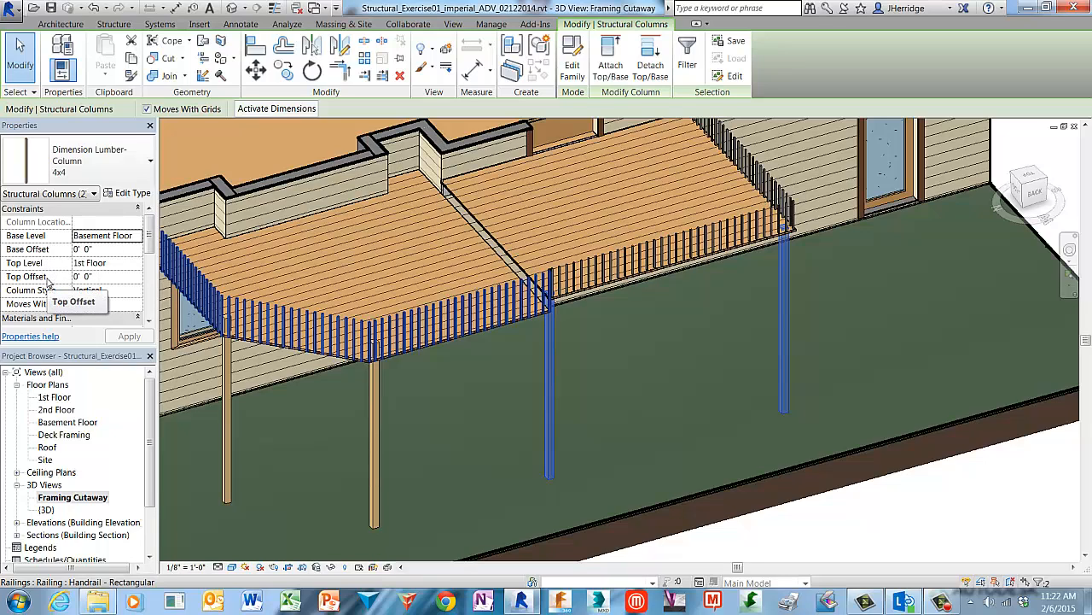
{"action": "left_click", "coordinate": [106, 281]}
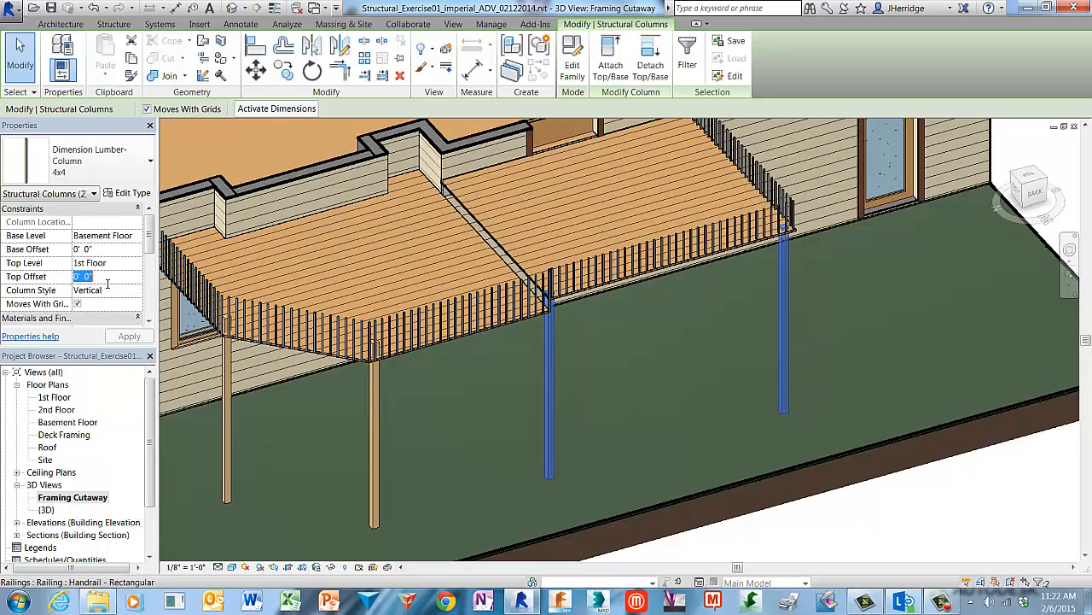
{"action": "type", "text": "-2"}
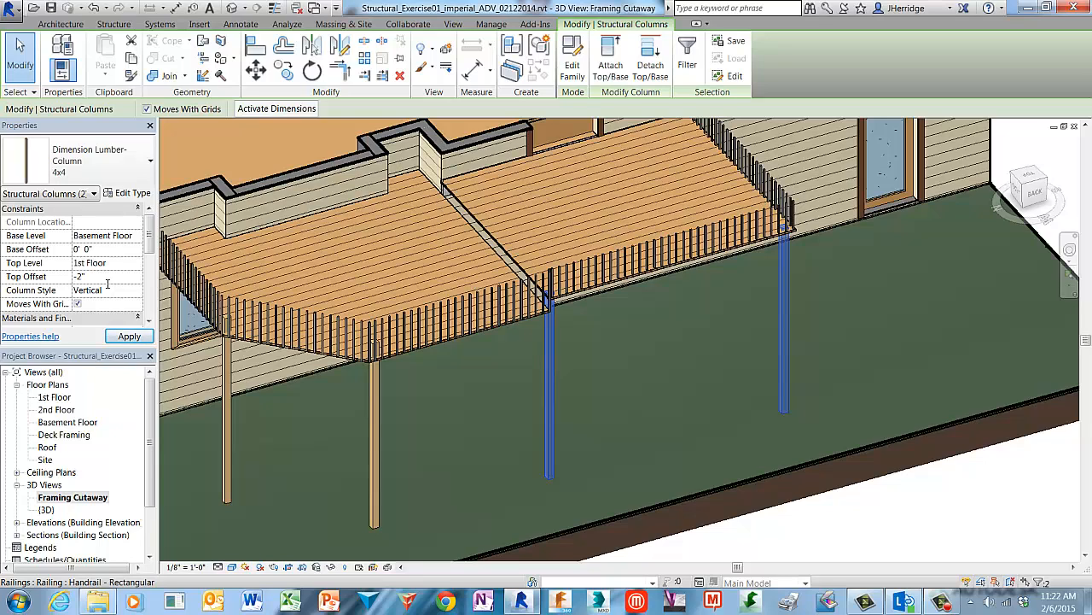
{"action": "left_click", "coordinate": [130, 336]}
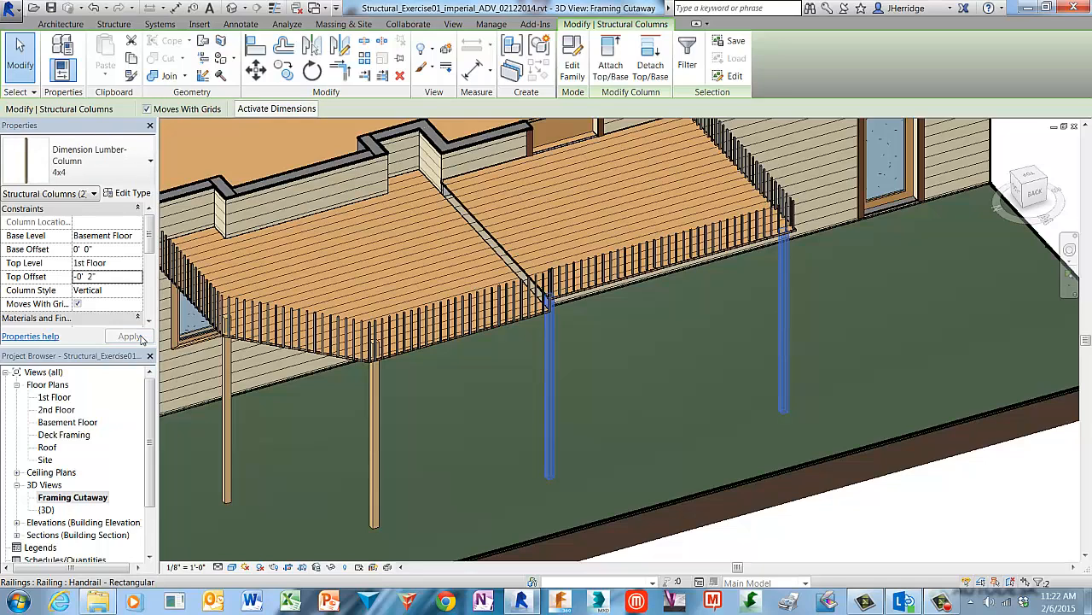
{"action": "scroll", "coordinate": [827, 234], "scroll_direction": "up", "scroll_amount": 4}
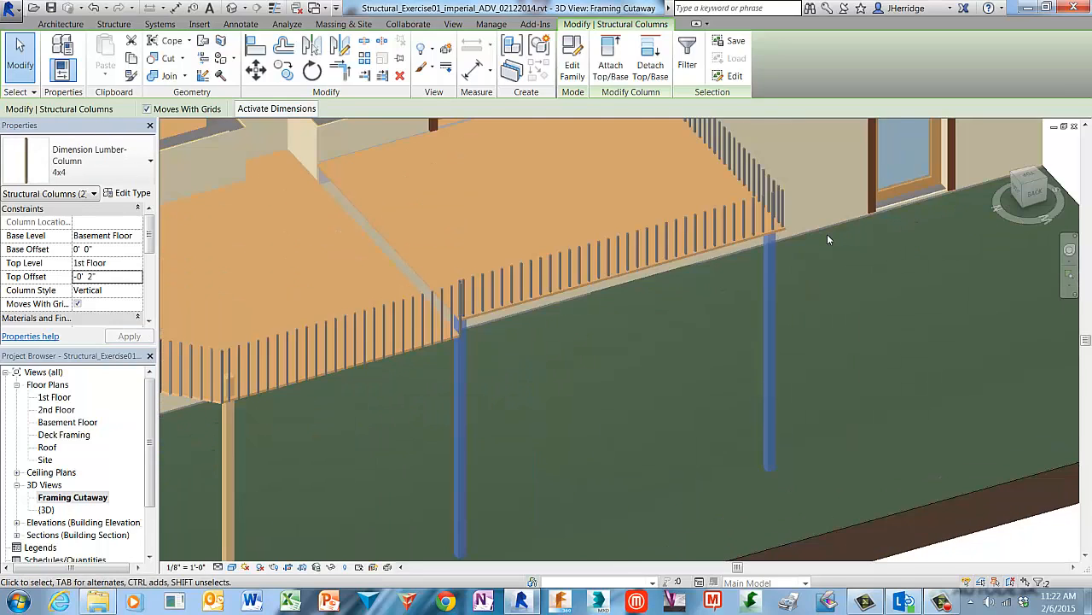
{"action": "scroll", "coordinate": [819, 228], "scroll_direction": "up", "scroll_amount": 1}
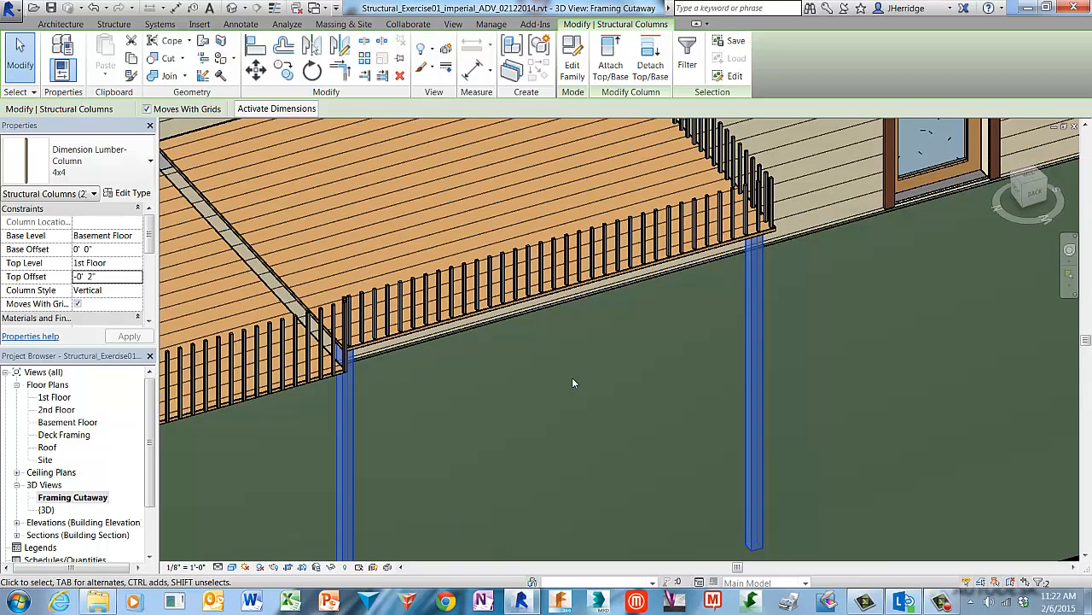
{"action": "scroll", "coordinate": [572, 378], "scroll_direction": "down", "scroll_amount": 2}
{"action": "scroll", "coordinate": [573, 378], "scroll_direction": "down", "scroll_amount": 1}
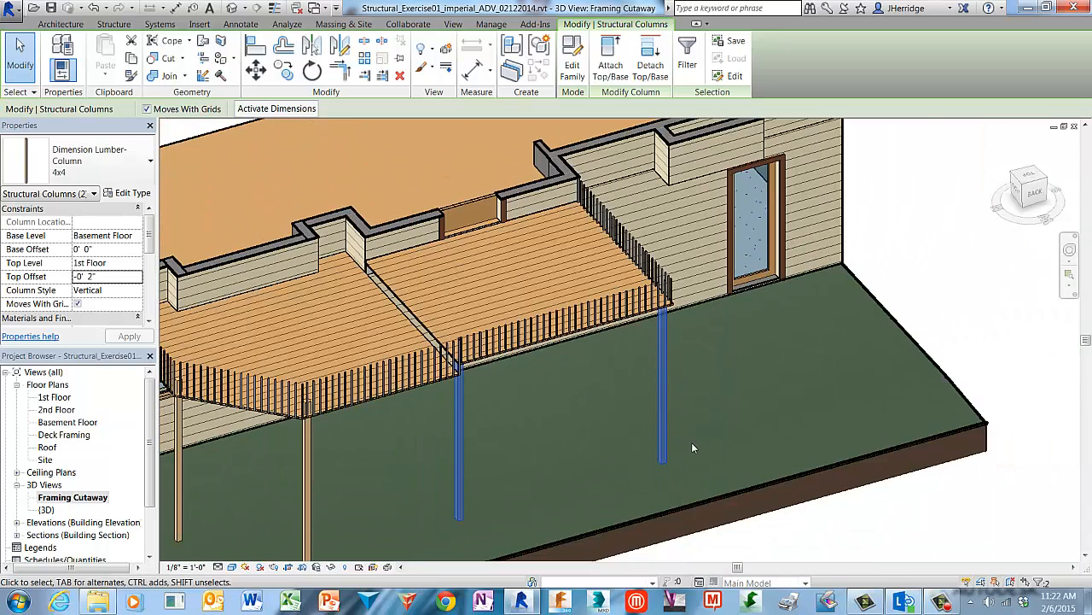
{"action": "left_click", "coordinate": [26, 75]}
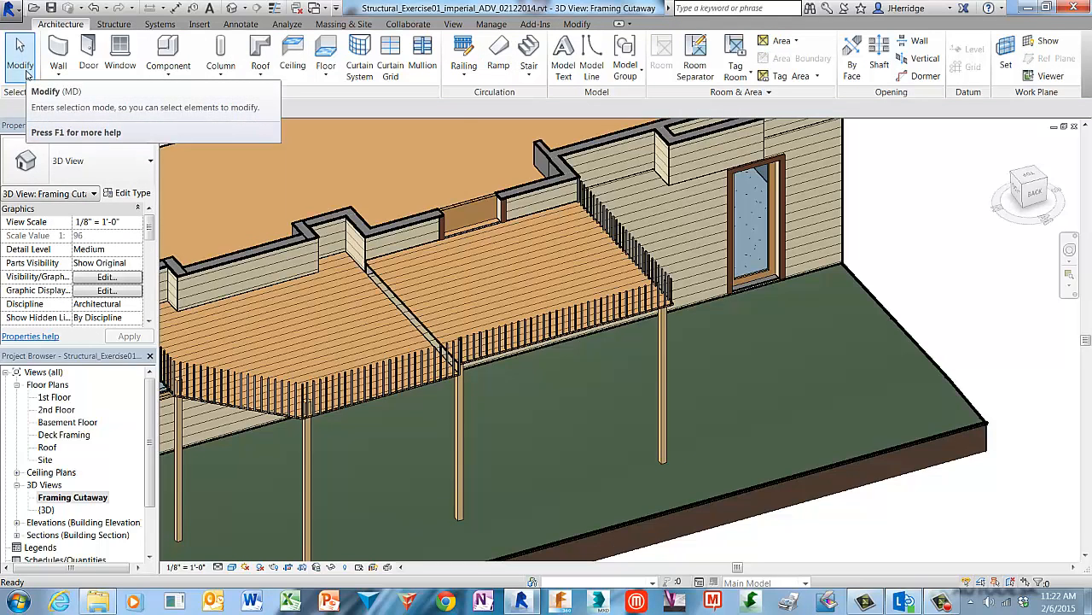
Set the Top Offset of the two columns at A-3 and B-4 to -9" under the lower deck
{"action": "middle_click_drag", "start_coordinate": [382, 453], "coordinate": [578, 344], "text": "shift"}
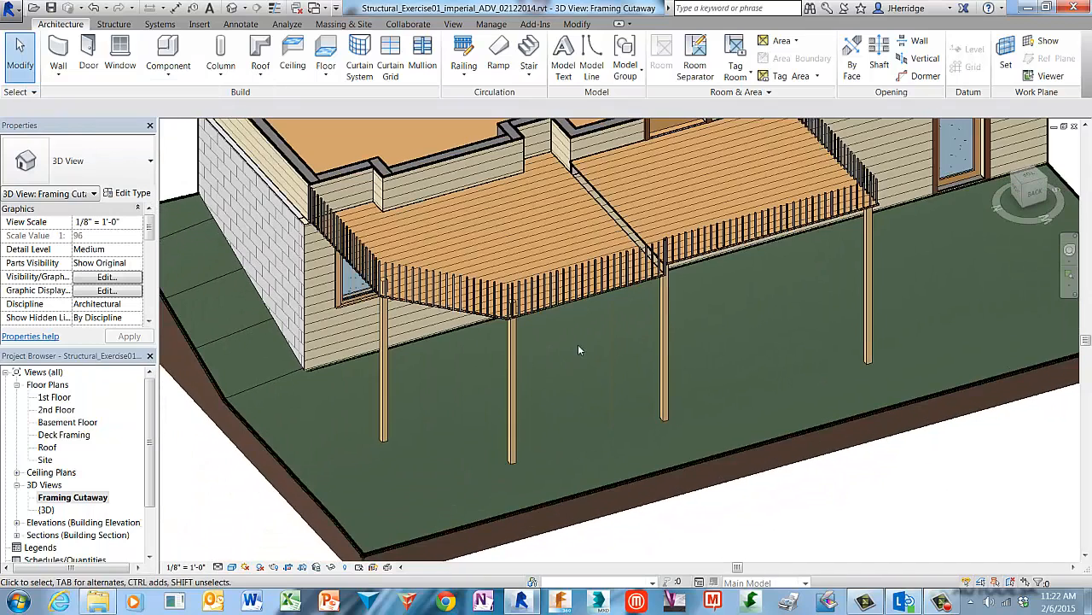
{"action": "left_click", "coordinate": [387, 367]}
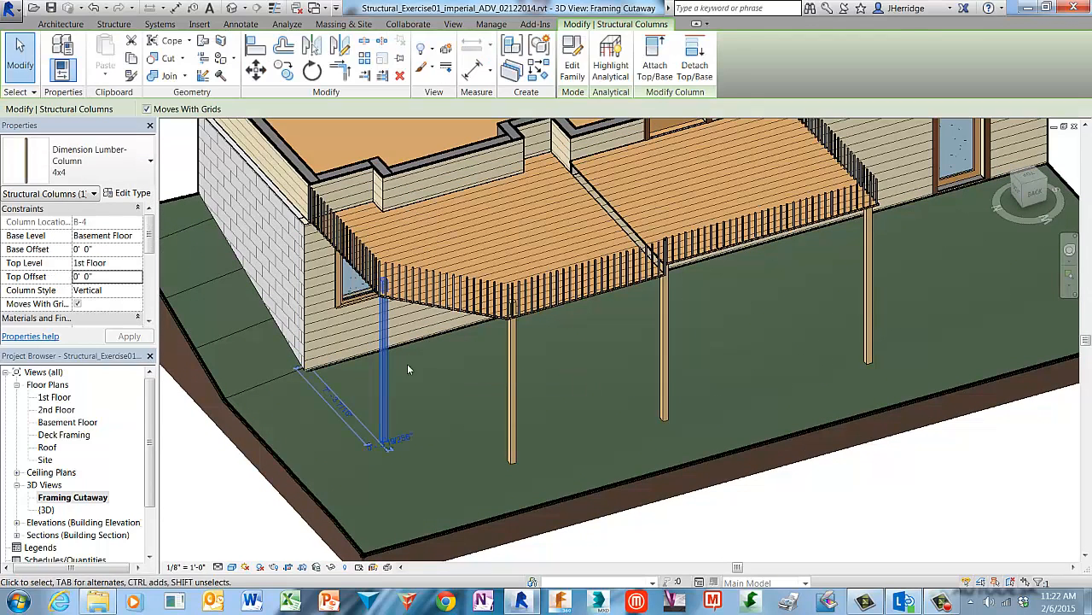
{"action": "left_click", "coordinate": [515, 361], "text": "ctrl"}
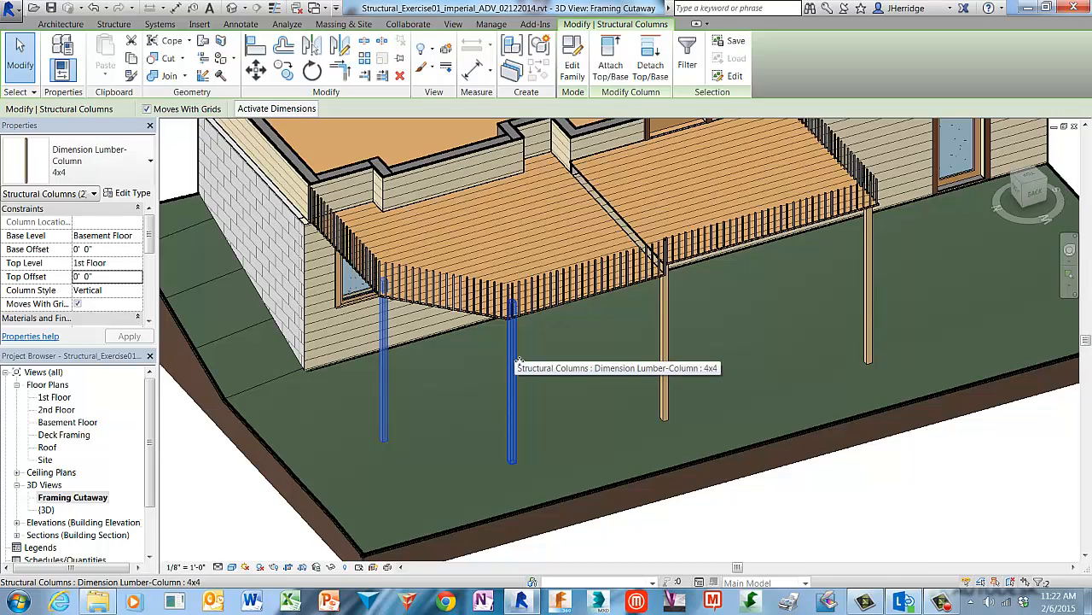
{"action": "left_click", "coordinate": [107, 279]}
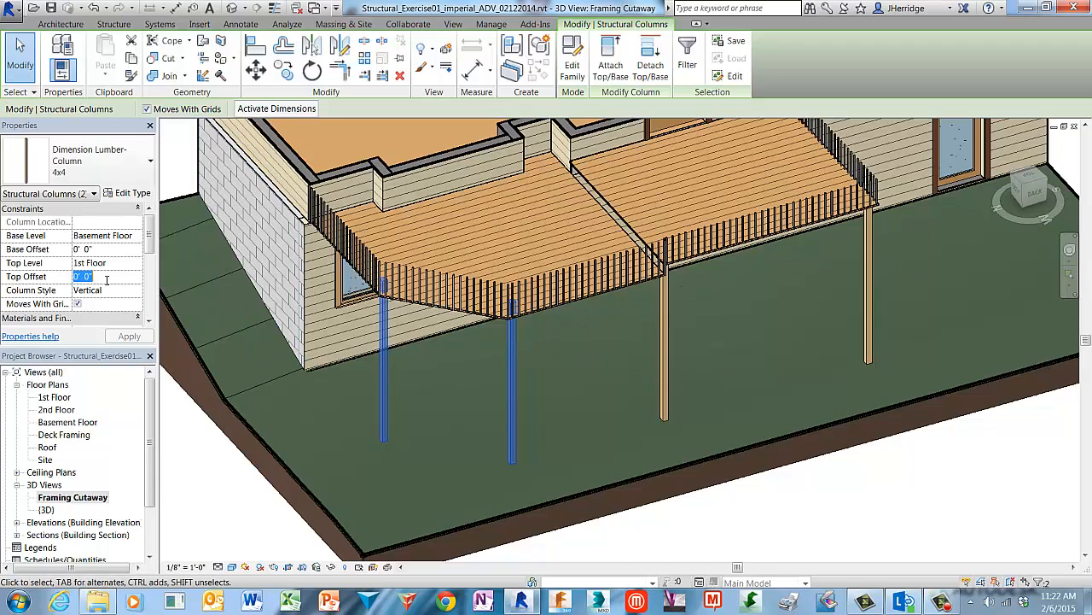
{"action": "type", "text": "-9"}
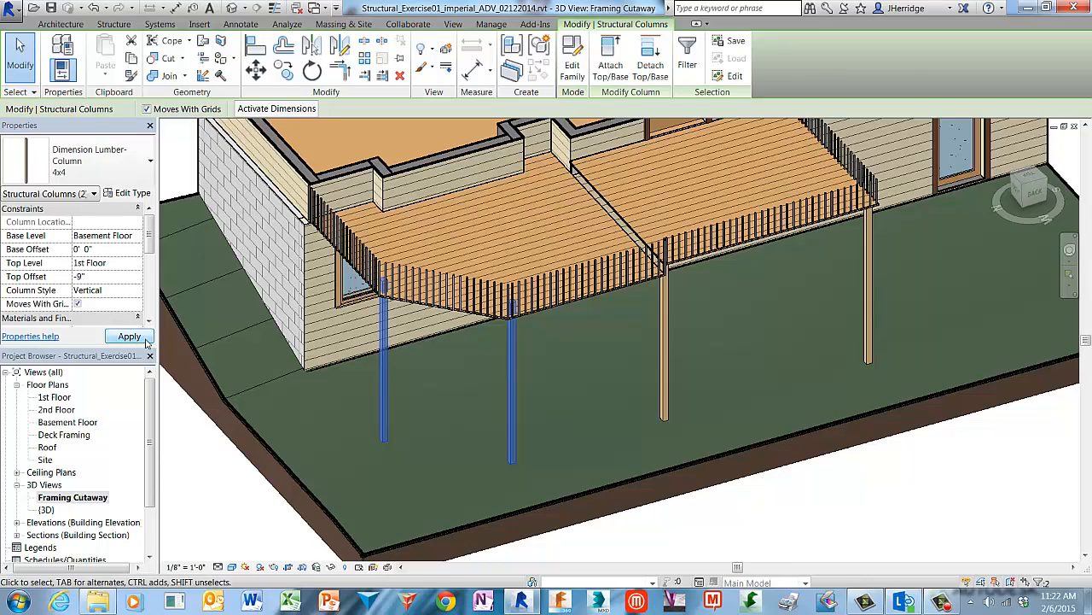
{"action": "left_click", "coordinate": [145, 339]}
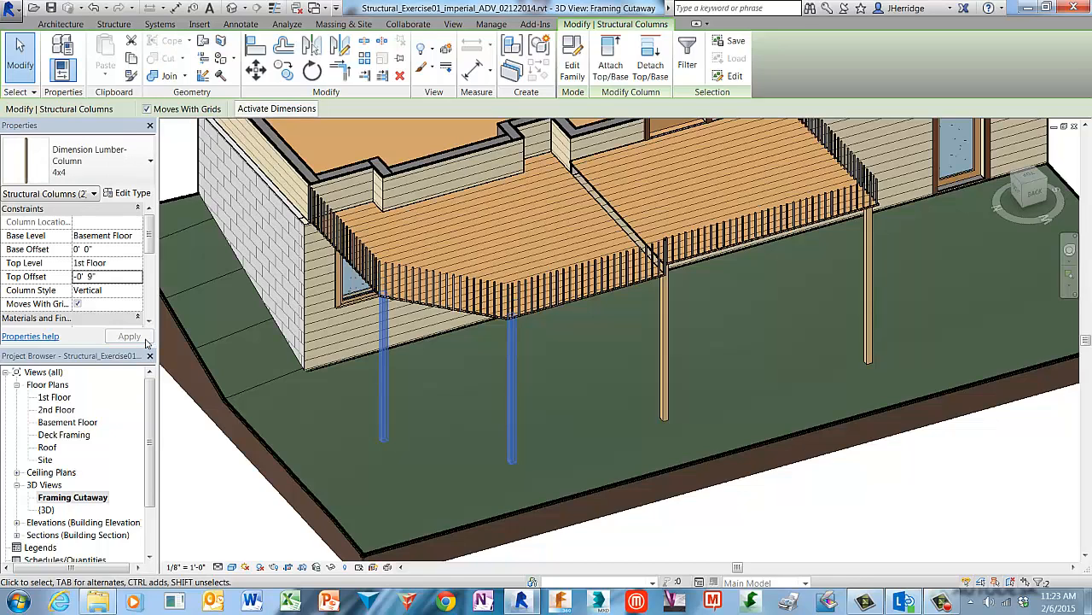
{"action": "left_click", "coordinate": [707, 516]}
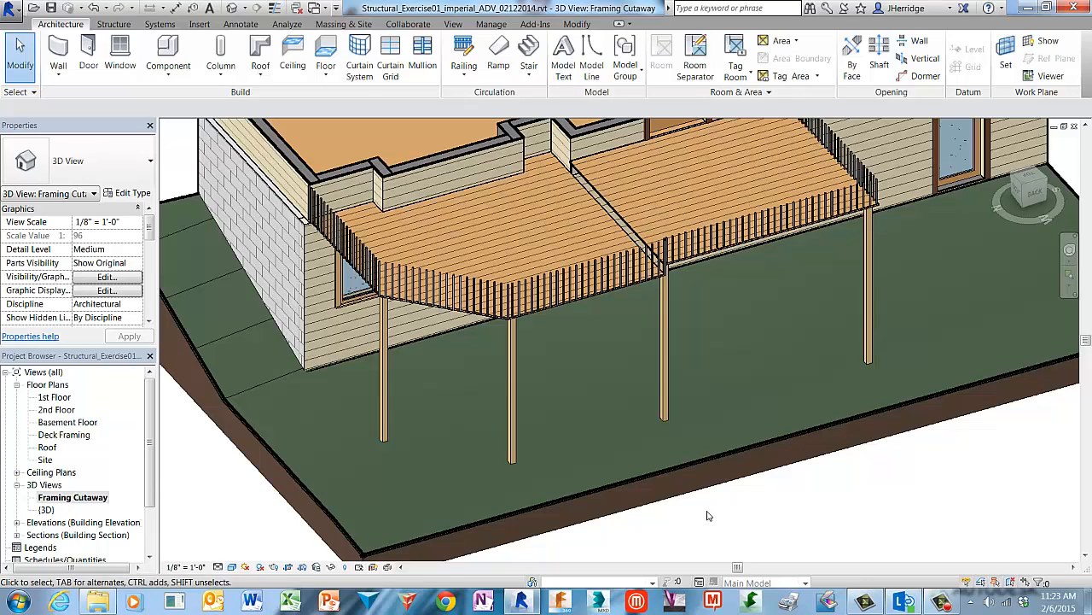
Open the Deck Framing floor plan and hide the two Wood Deck 1" floors in this view by element
{"action": "left_click", "coordinate": [85, 435]}
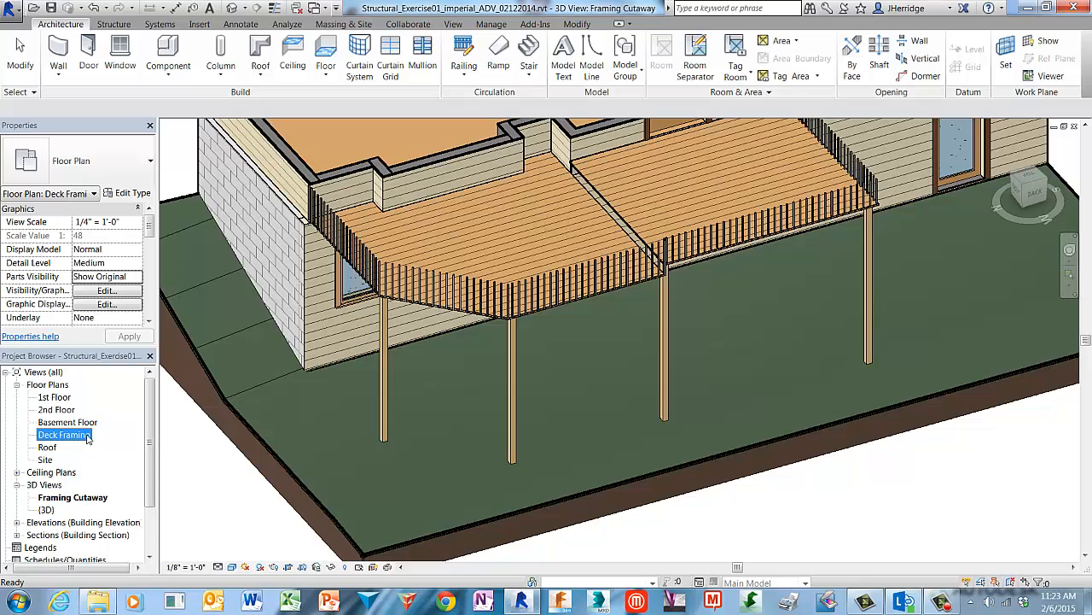
{"action": "double_click", "coordinate": [64, 435]}
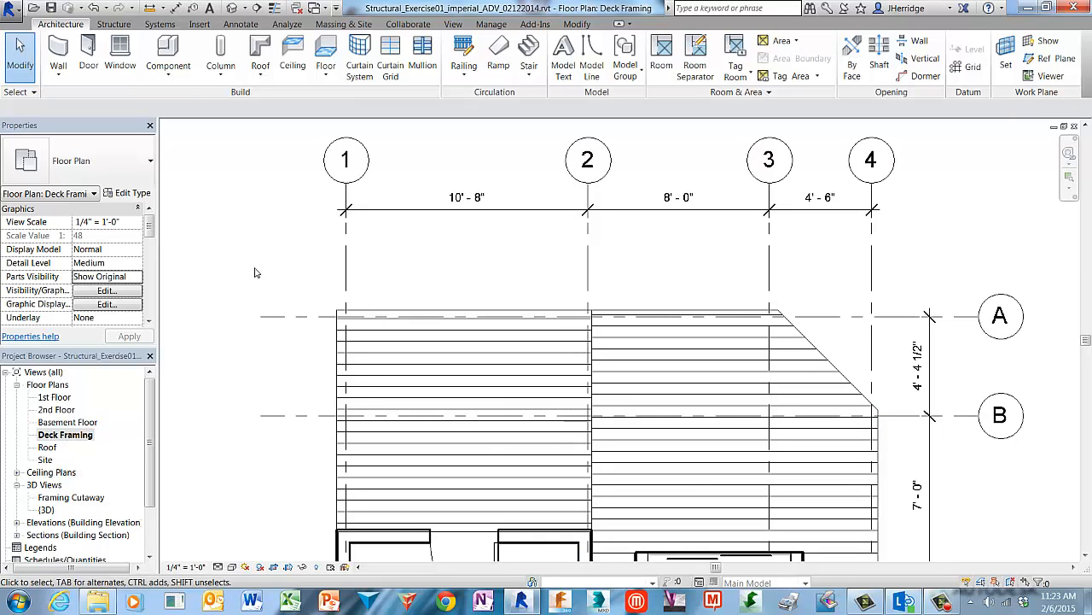
{"action": "left_click", "coordinate": [489, 313]}
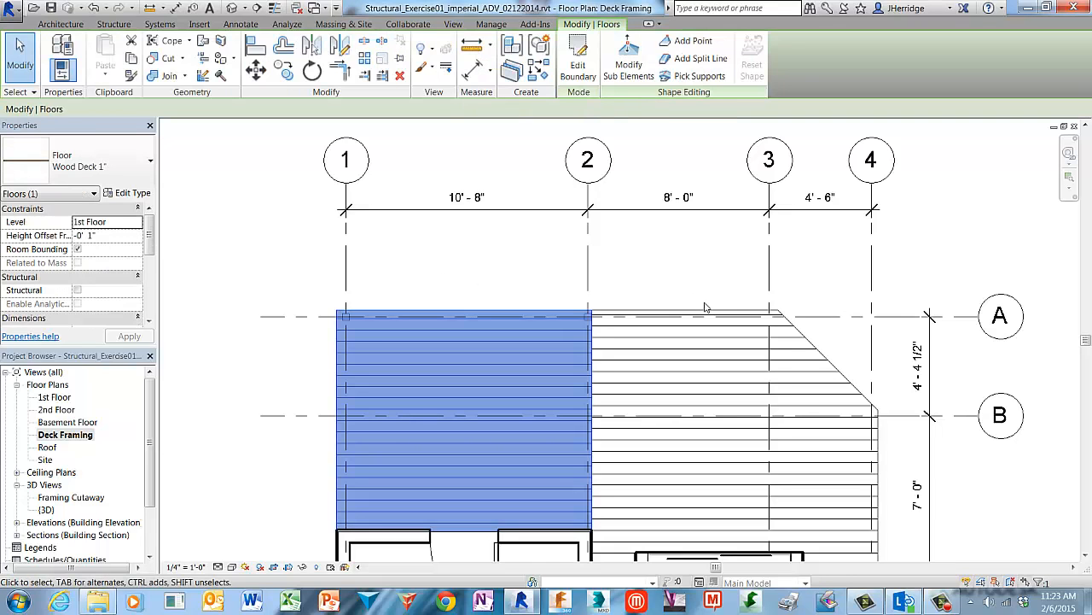
{"action": "left_click", "coordinate": [707, 315], "text": "ctrl"}
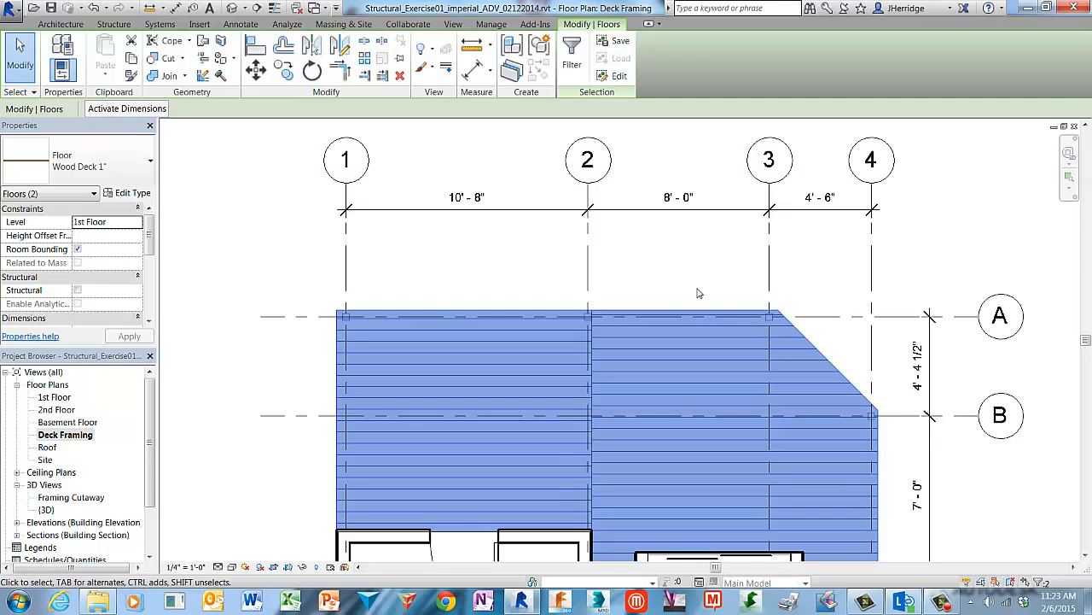
{"action": "right_click", "coordinate": [684, 242]}
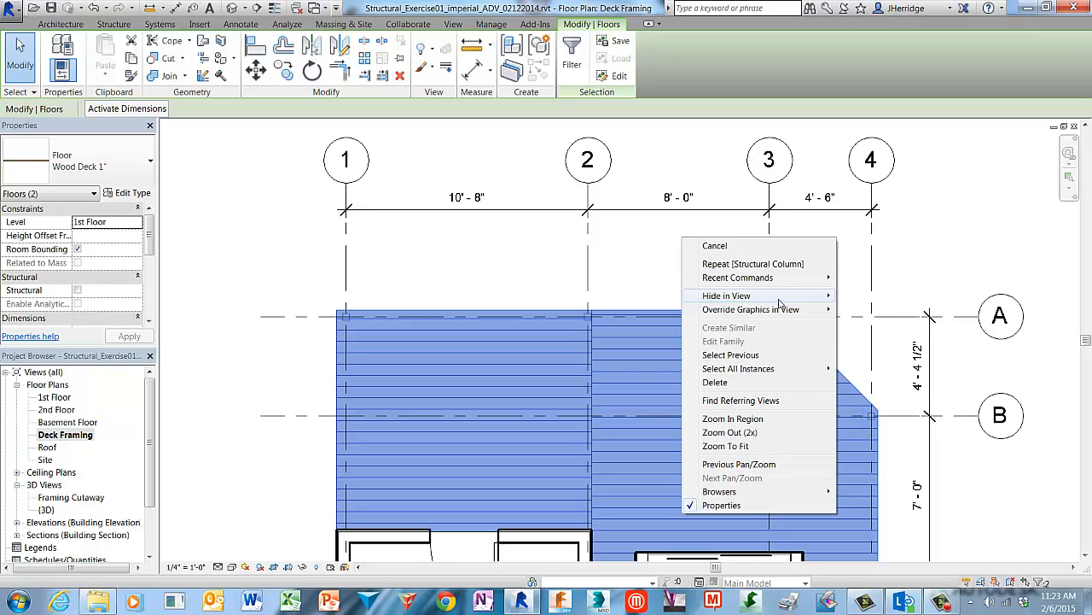
{"action": "mouse_move", "coordinate": [778, 299]}
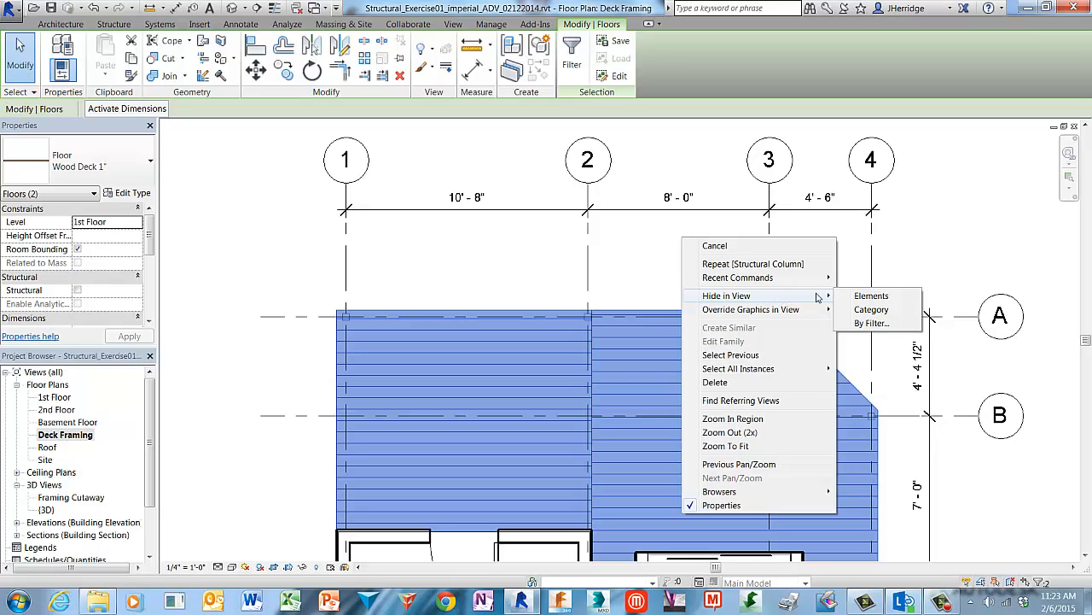
{"action": "left_click", "coordinate": [904, 299]}
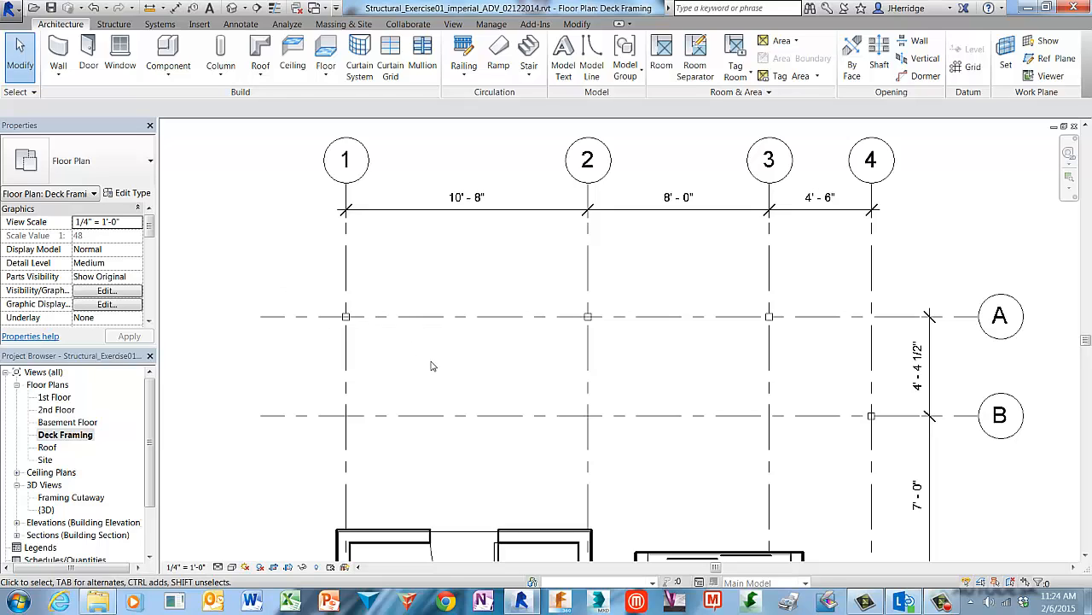
Start the structural Beam tool and choose the Dimension Lumber 2x10 type
{"action": "scroll", "coordinate": [427, 367], "scroll_direction": "up", "scroll_amount": 1}
{"action": "scroll", "coordinate": [427, 365], "scroll_direction": "up", "scroll_amount": 1}
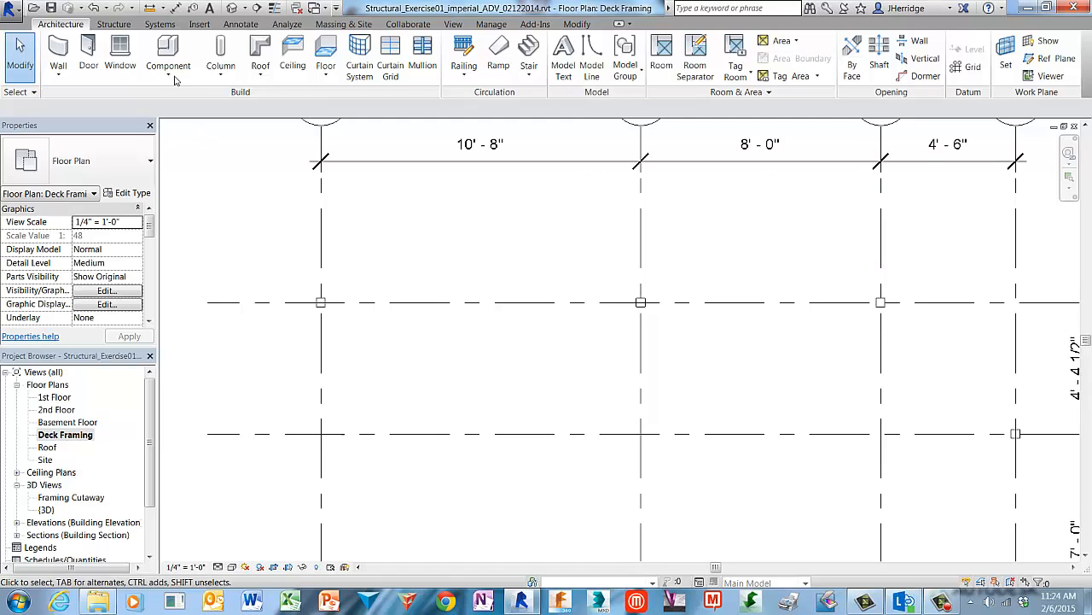
{"action": "left_click", "coordinate": [115, 24]}
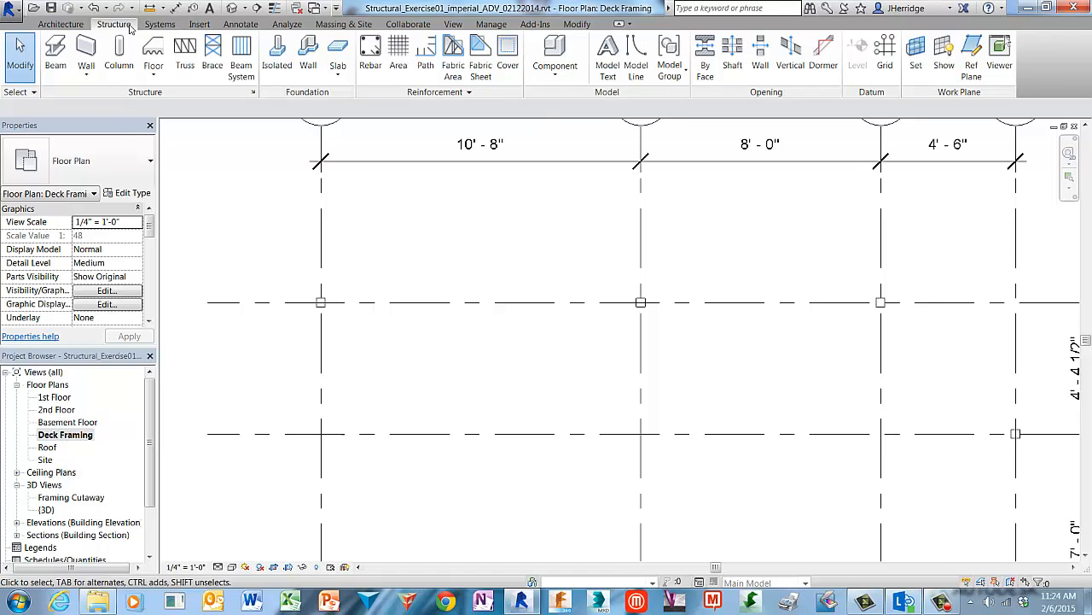
{"action": "left_click", "coordinate": [56, 68]}
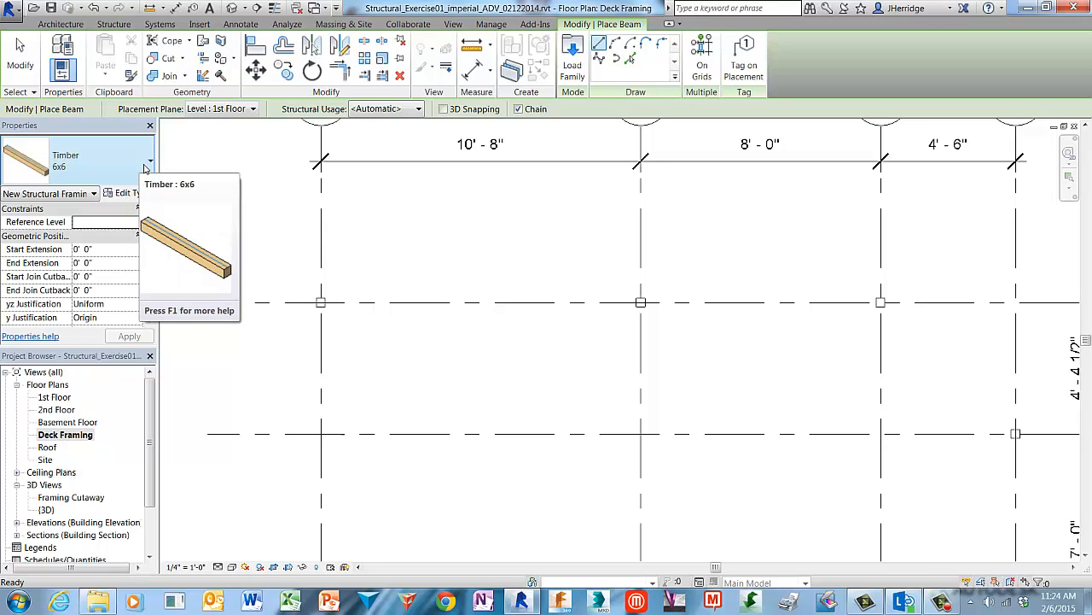
{"action": "left_click", "coordinate": [147, 165]}
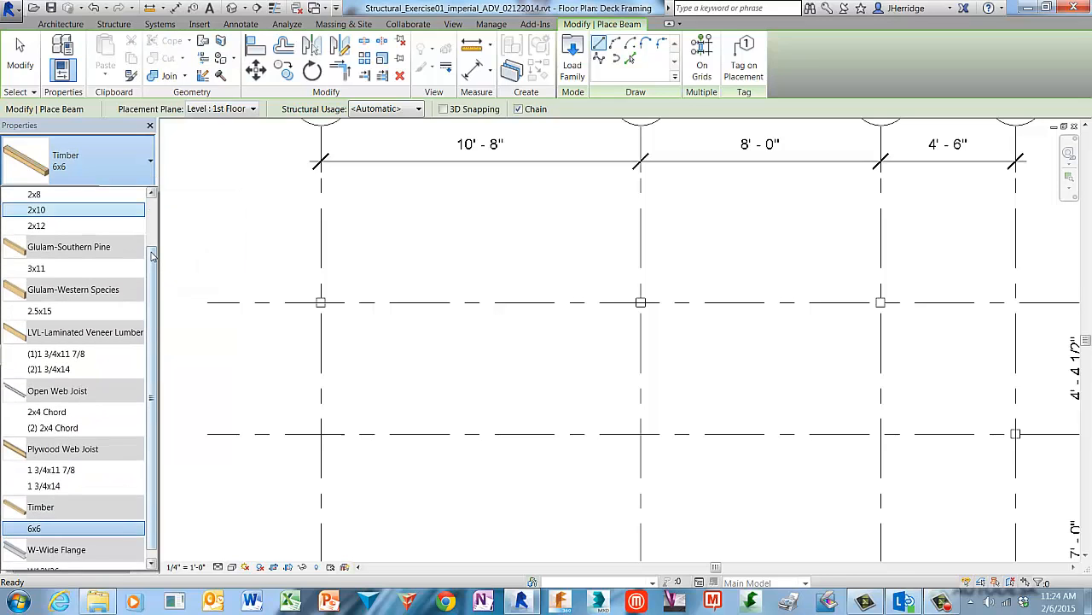
{"action": "left_click_drag", "start_coordinate": [153, 254], "coordinate": [157, 195]}
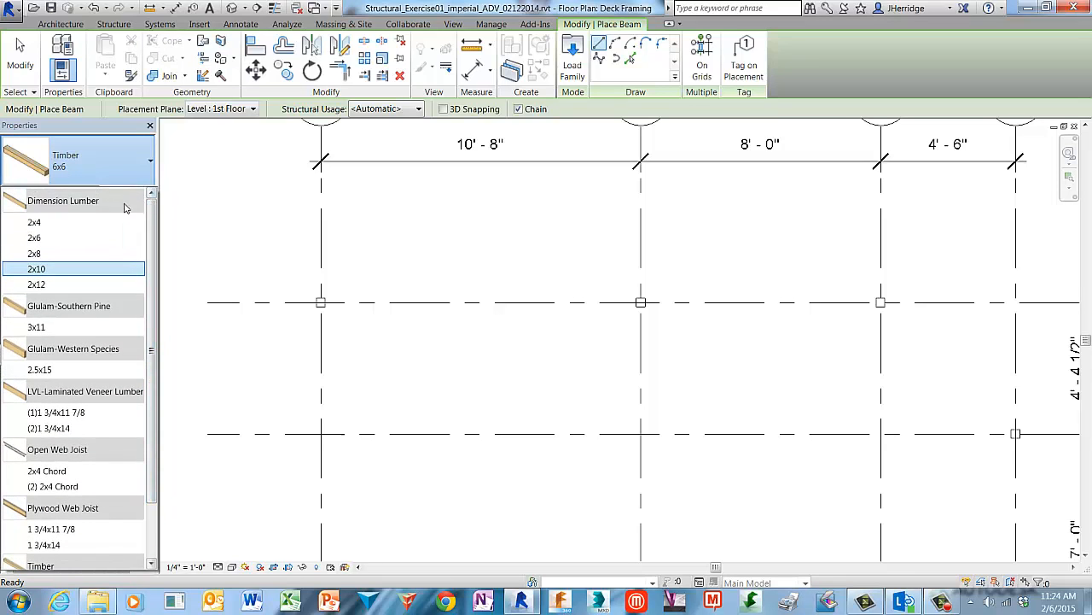
{"action": "left_click", "coordinate": [67, 270]}
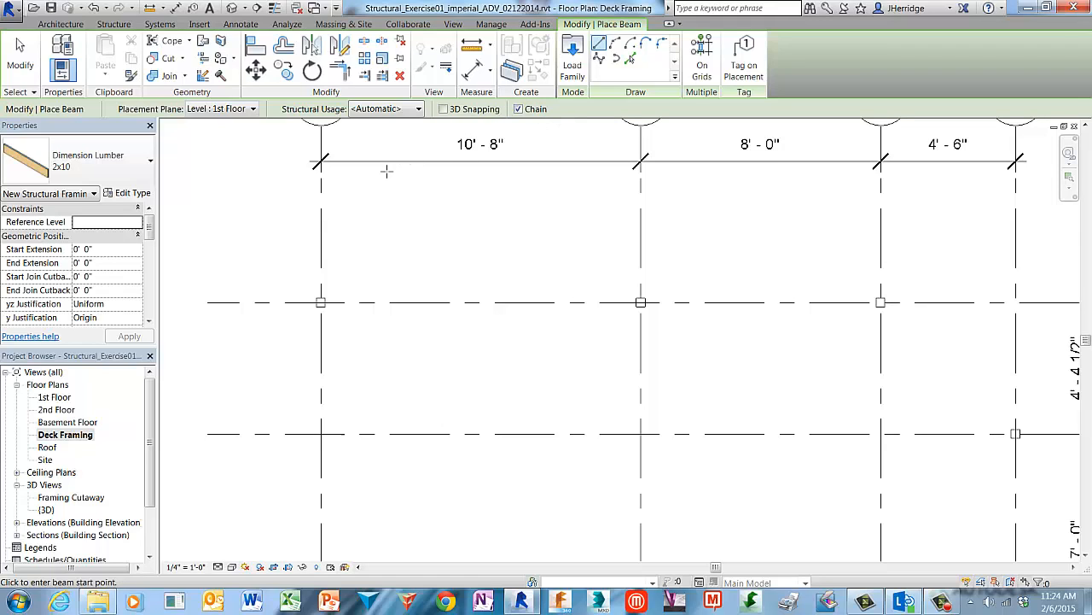
Draw a 2x10 beam along grid 1 from the house wall to the column at A-1
{"action": "middle_click_drag", "start_coordinate": [461, 222], "coordinate": [434, 287]}
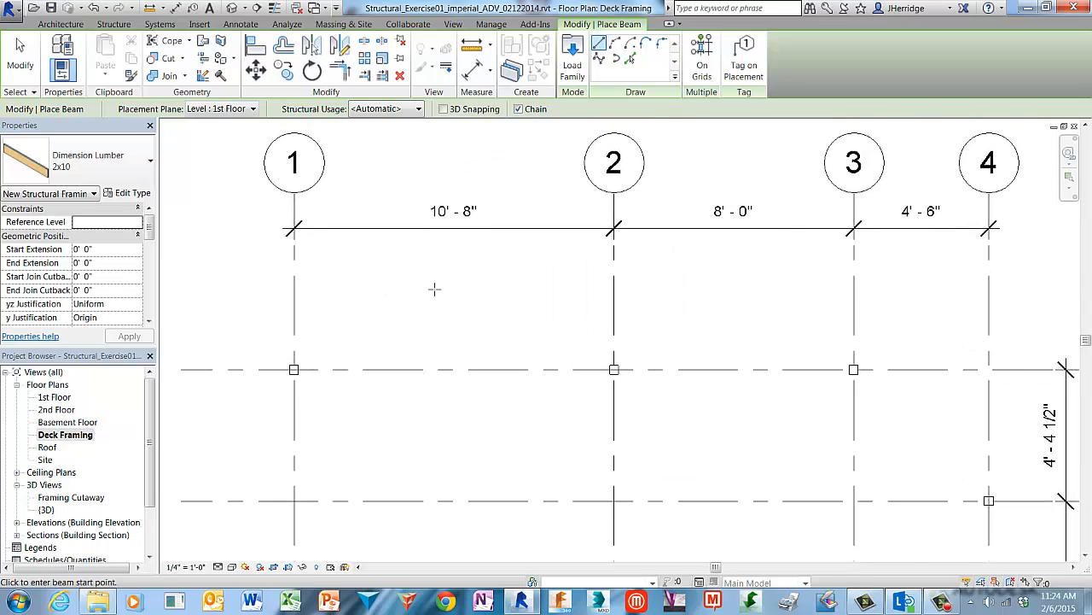
{"action": "scroll", "coordinate": [293, 370], "scroll_direction": "up", "scroll_amount": 1}
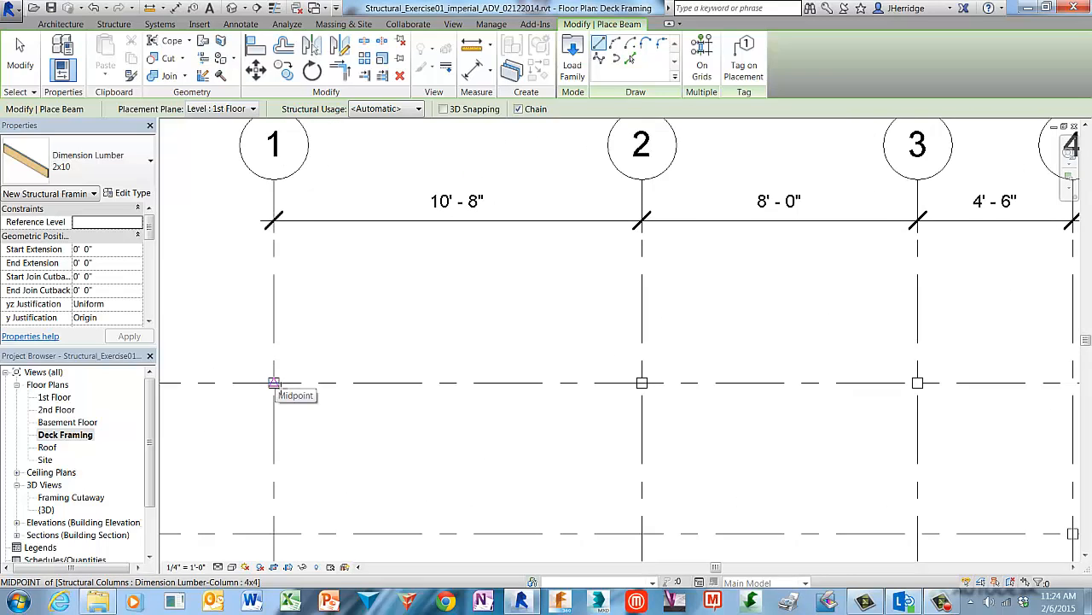
{"action": "scroll", "coordinate": [335, 445], "scroll_direction": "down", "scroll_amount": 3}
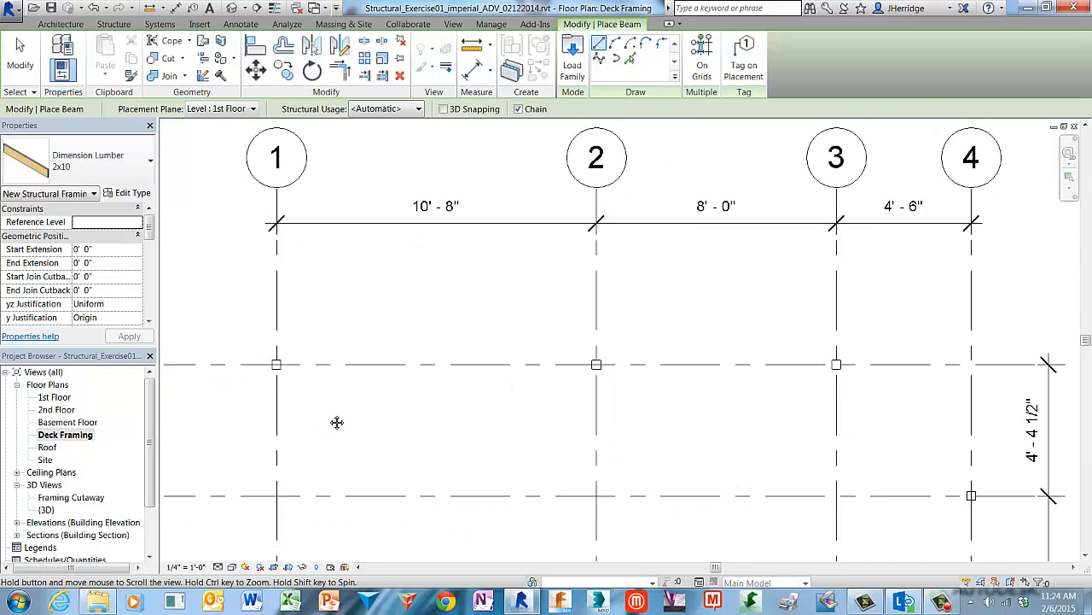
{"action": "middle_click_drag", "start_coordinate": [385, 512], "coordinate": [354, 485]}
{"action": "scroll", "coordinate": [363, 497], "scroll_direction": "down", "scroll_amount": 1}
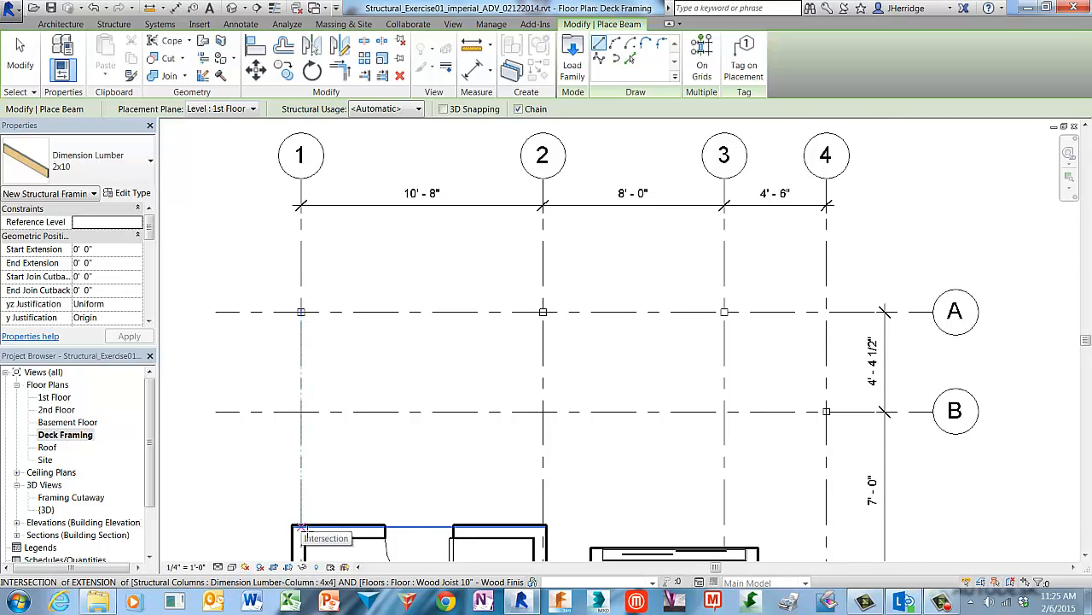
{"action": "left_click", "coordinate": [300, 526]}
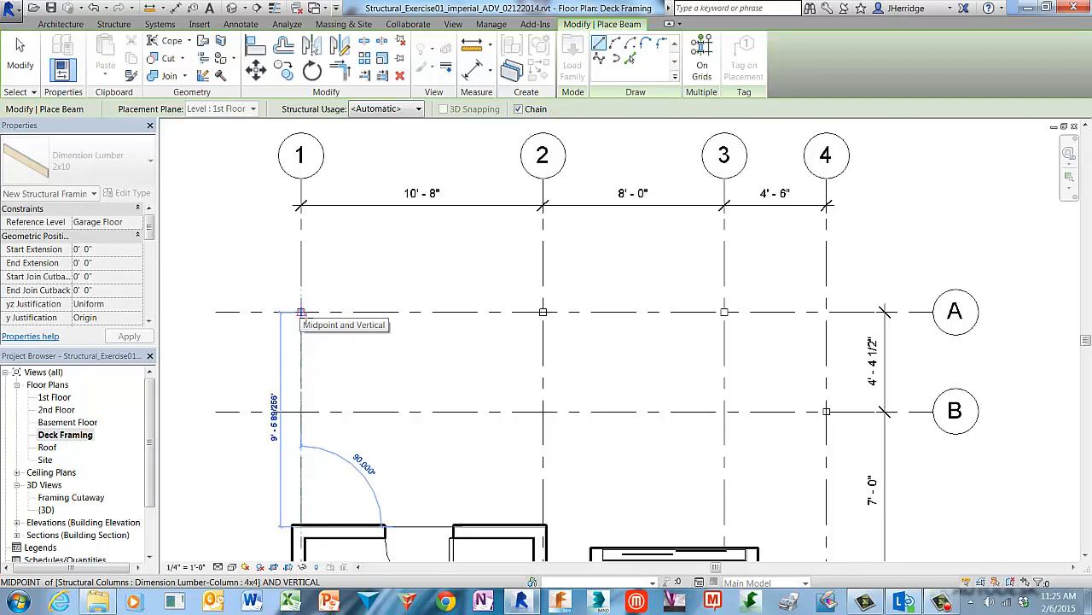
{"action": "scroll", "coordinate": [301, 313], "scroll_direction": "up", "scroll_amount": 4}
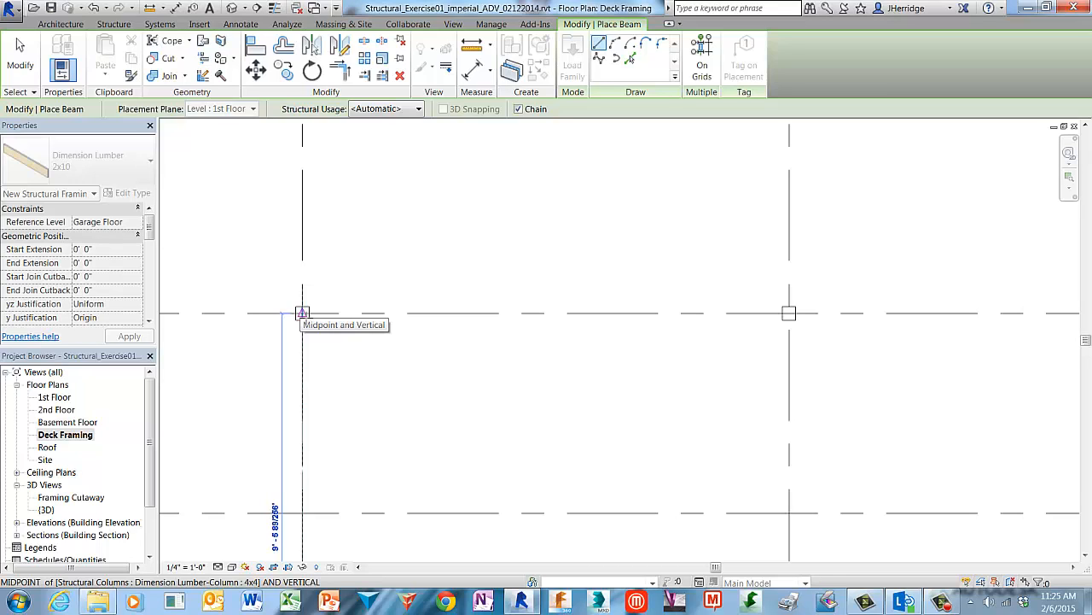
{"action": "left_click", "coordinate": [302, 313]}
Continue the beam chain along grid A from the column at A-1 to A-2, and finish beam placement
{"action": "scroll", "coordinate": [361, 356], "scroll_direction": "down", "scroll_amount": 2}
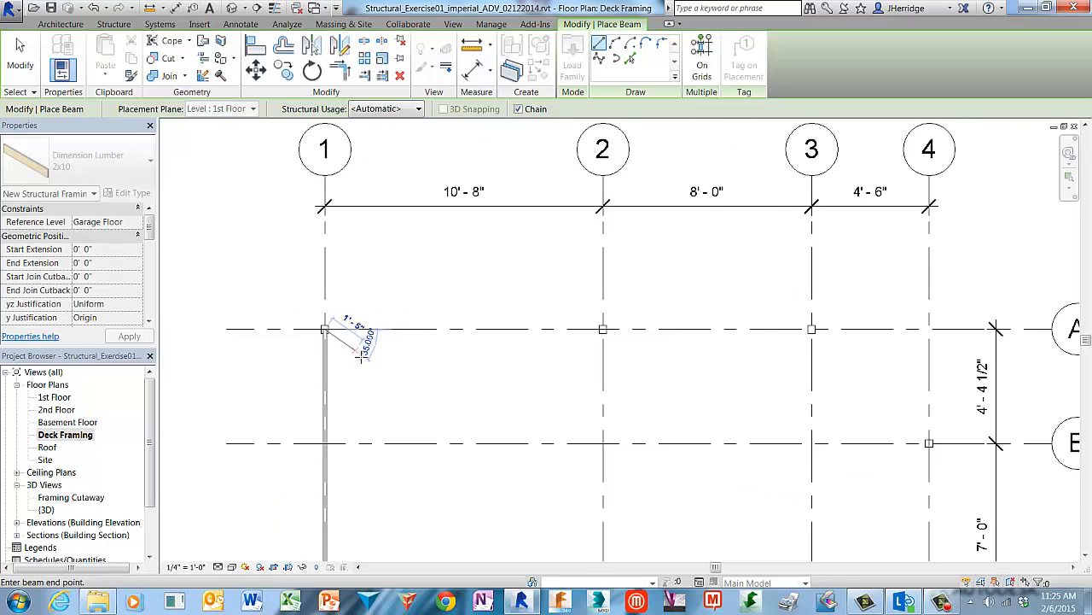
{"action": "scroll", "coordinate": [361, 356], "scroll_direction": "down", "scroll_amount": 1}
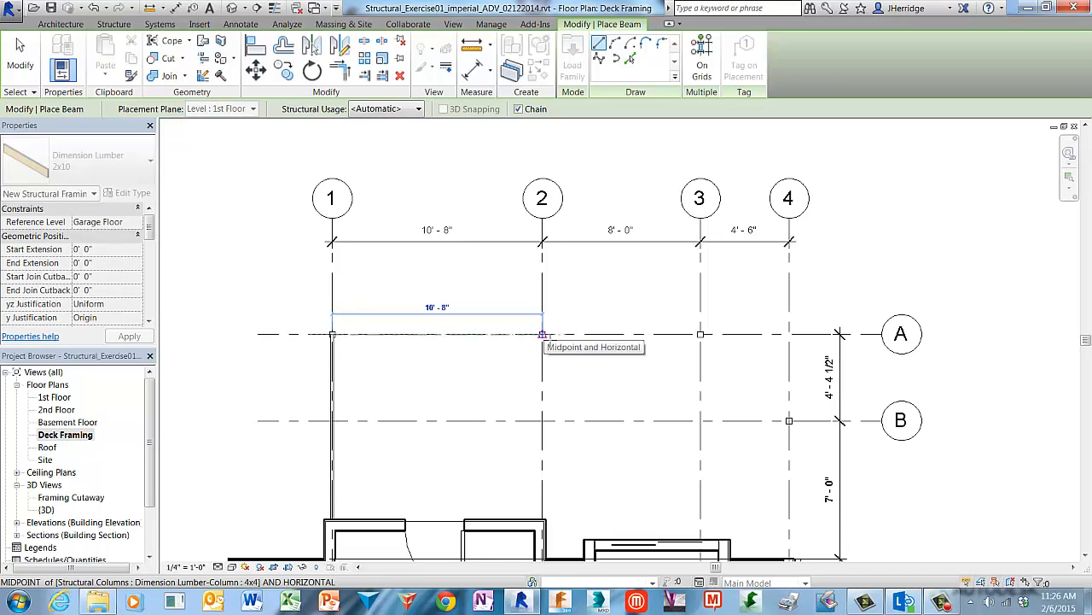
{"action": "left_click", "coordinate": [543, 335]}
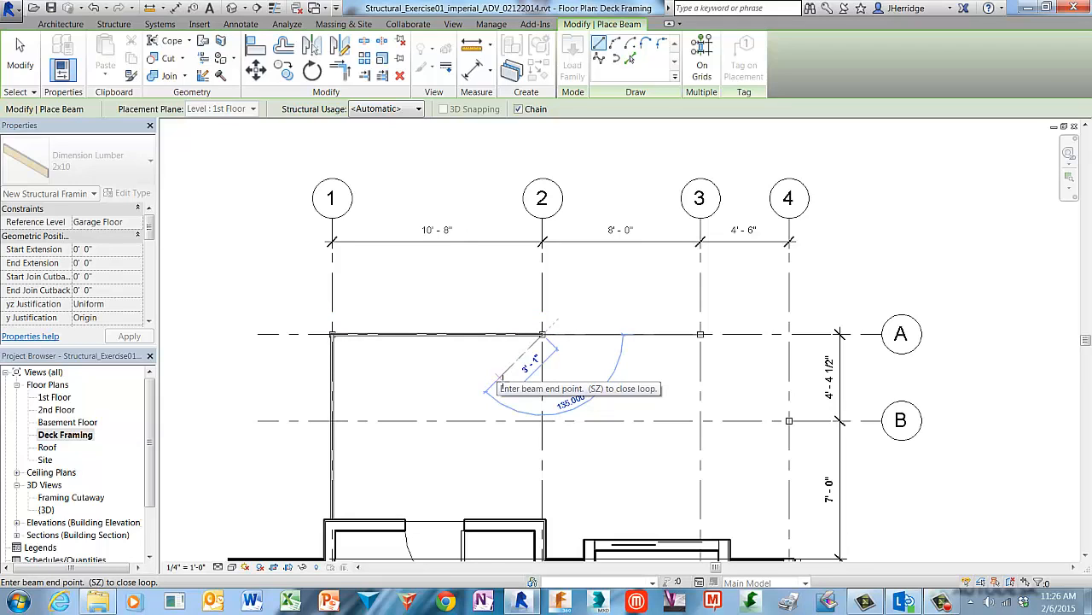
{"action": "key", "text": "Escape"}
{"action": "key", "text": "Escape"}
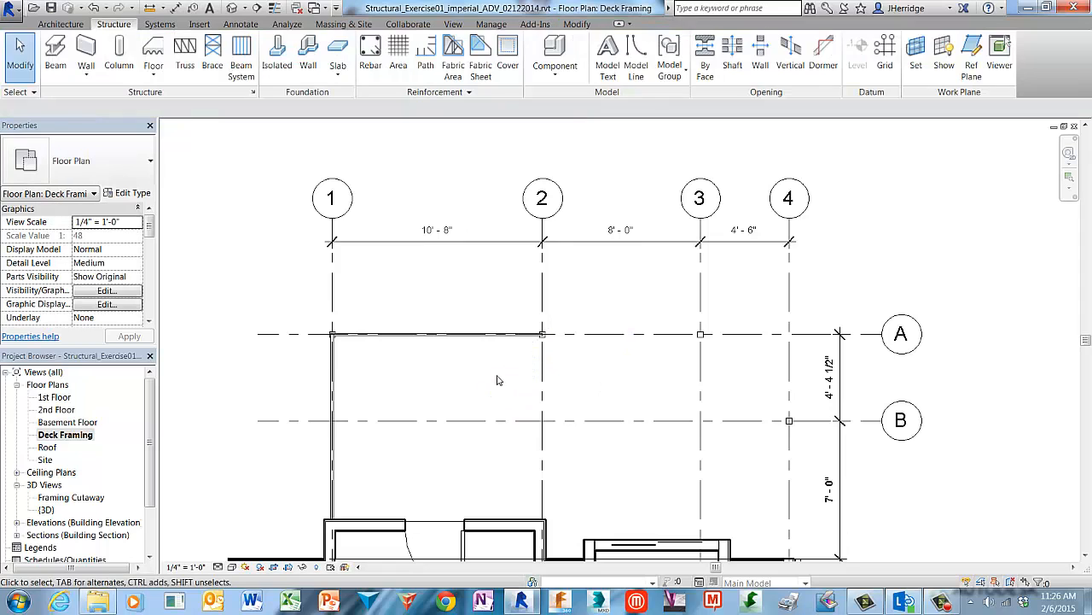
Set the Start Level Offset of the two 2x10 beams along grid 1 and grid A (from 1 to 2) to -2"
{"action": "left_click", "coordinate": [334, 362]}
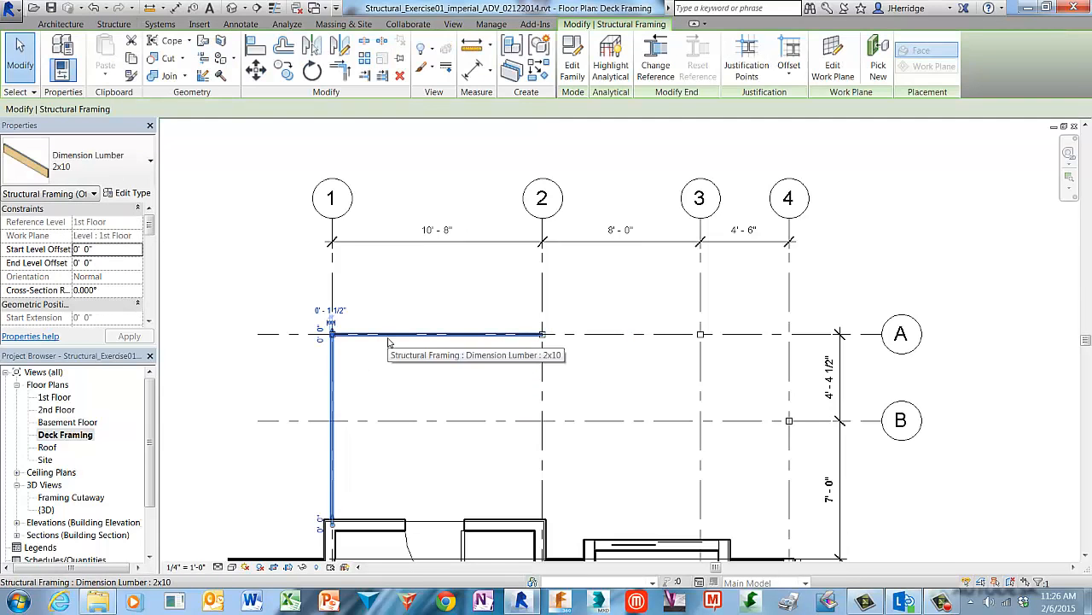
{"action": "left_click", "coordinate": [389, 341], "text": "ctrl"}
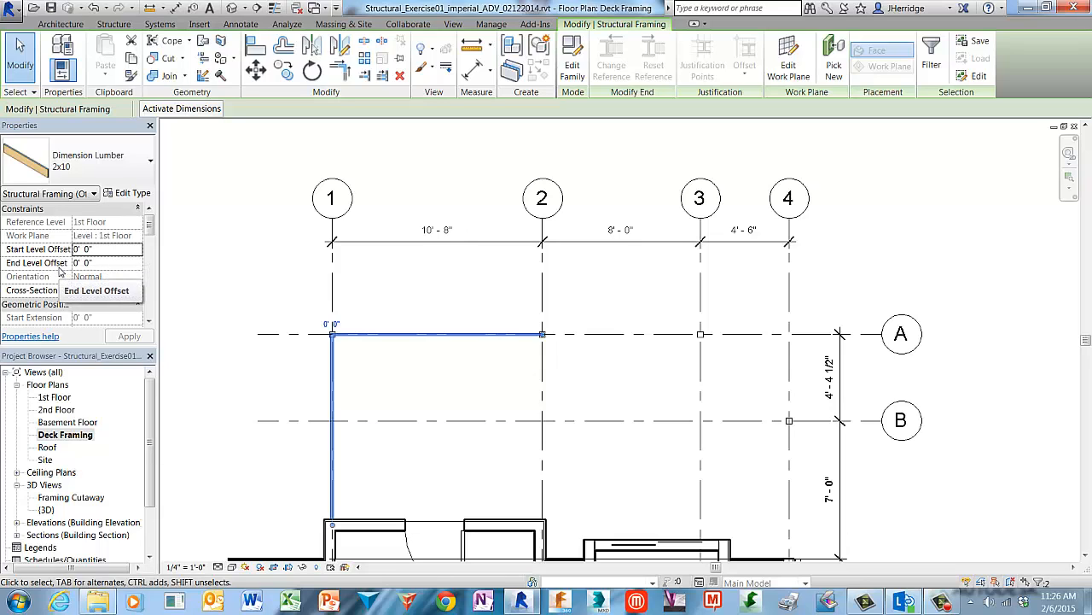
{"action": "left_click", "coordinate": [107, 253]}
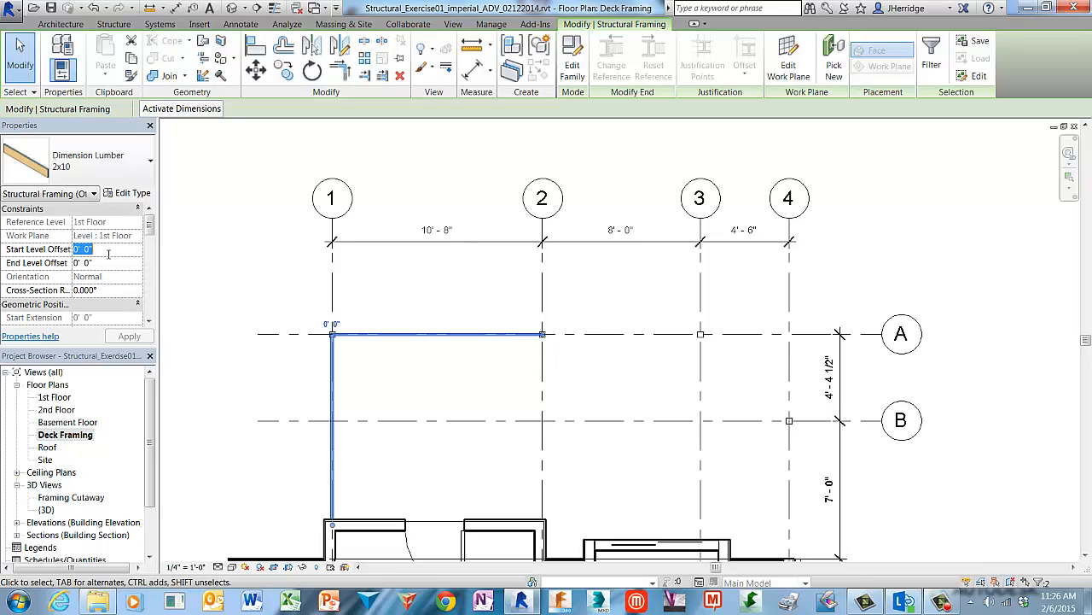
{"action": "type", "text": "-=2'"}
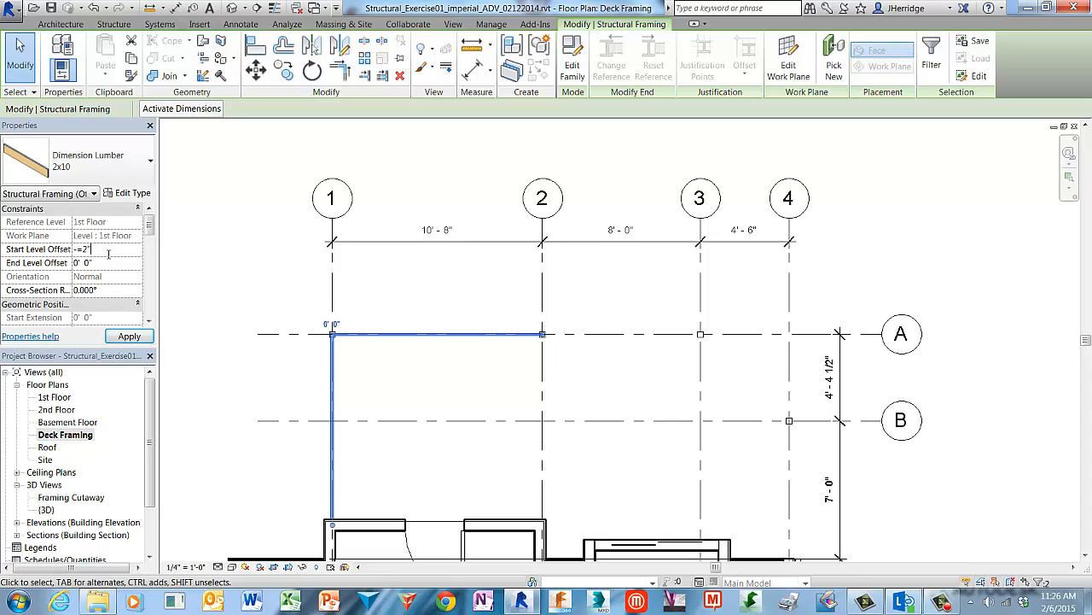
{"action": "key", "text": "BackSpace"}
{"action": "key", "text": "BackSpace"}
{"action": "type", "text": "2'"}
{"action": "key", "text": "Return"}
Set the End Level Offset of the same two beams to -2", apply the change and clear the selection
{"action": "left_click", "coordinate": [103, 249]}
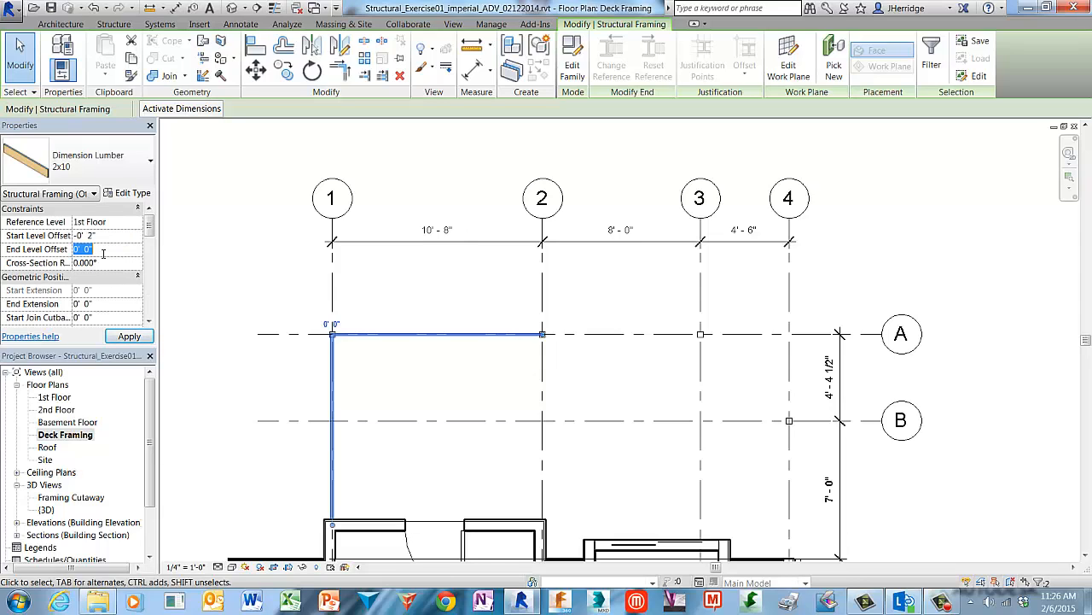
{"action": "type", "text": "-2'"}
{"action": "key", "text": "Return"}
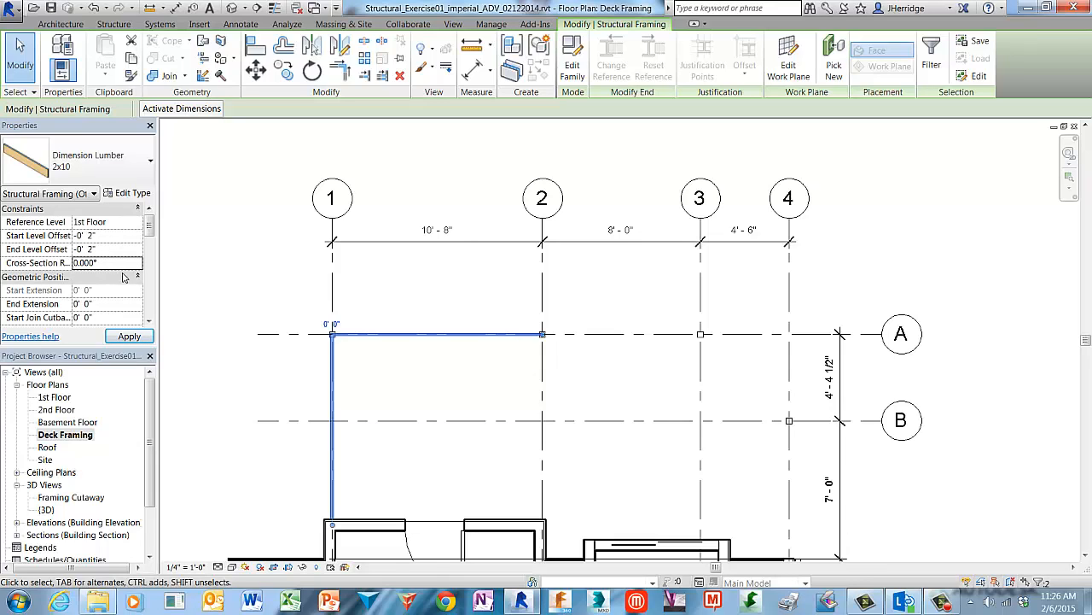
{"action": "left_click", "coordinate": [139, 337]}
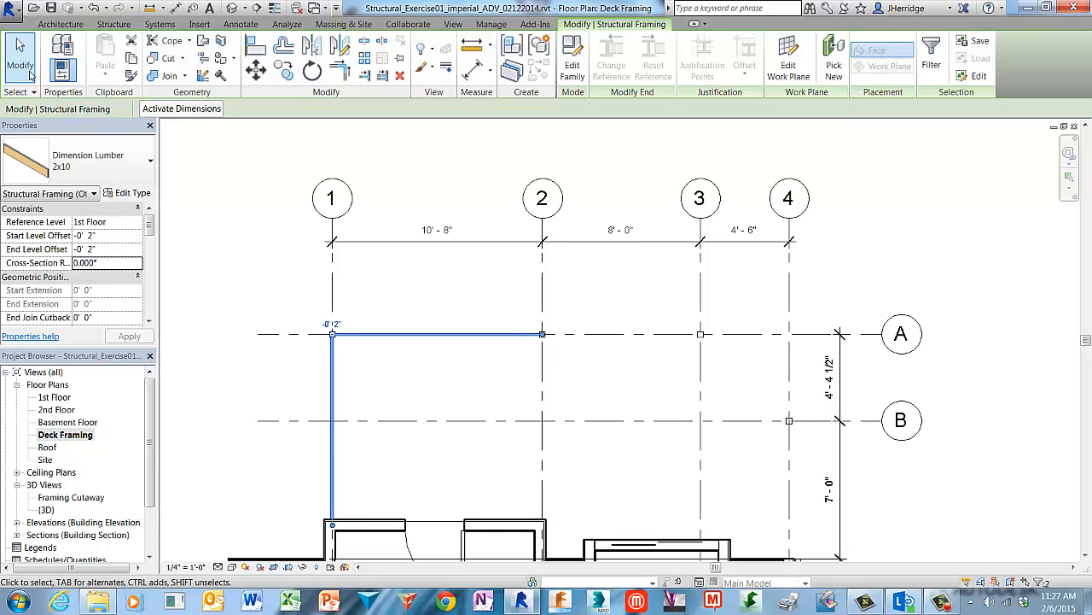
{"action": "left_click", "coordinate": [30, 75]}
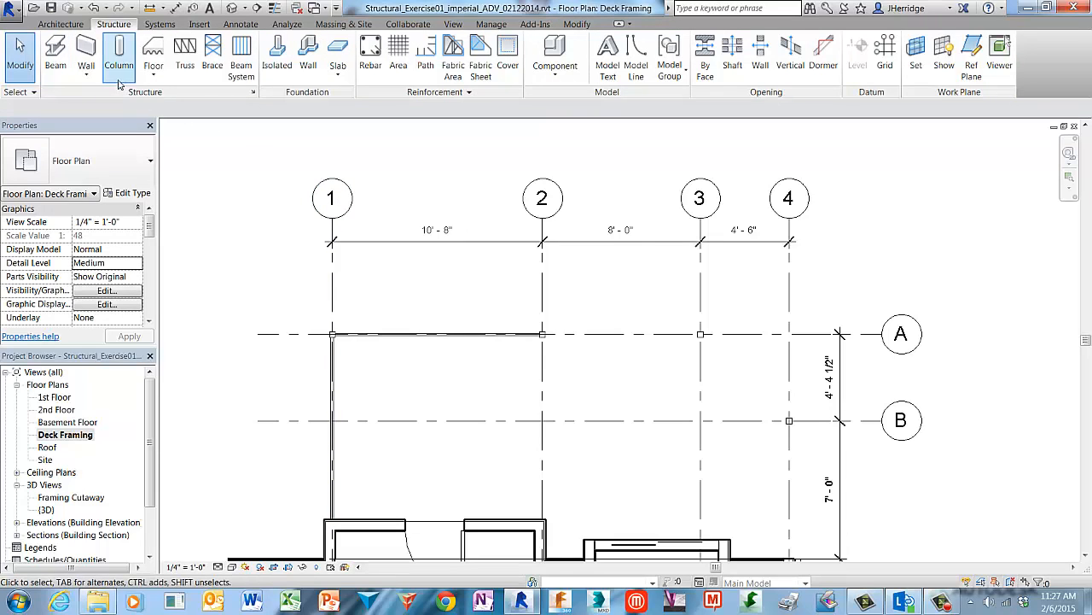
Draw chained 2x10 beams from the column at A-2 to A-3, diagonally to B-4, and along grid 4 to the house wall
{"action": "left_click", "coordinate": [55, 60]}
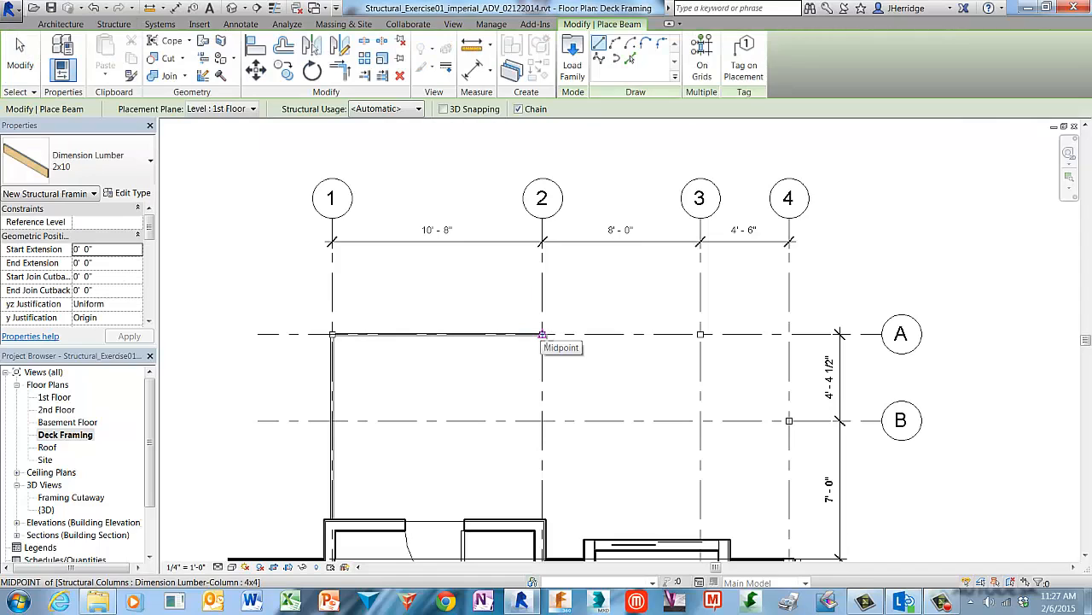
{"action": "left_click", "coordinate": [542, 334]}
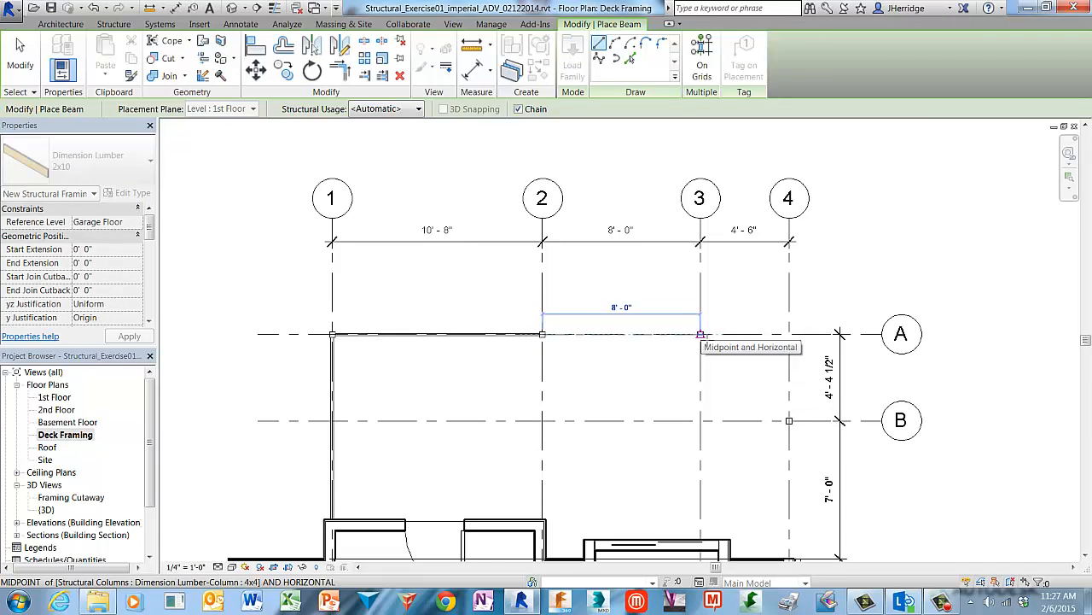
{"action": "left_click", "coordinate": [701, 335]}
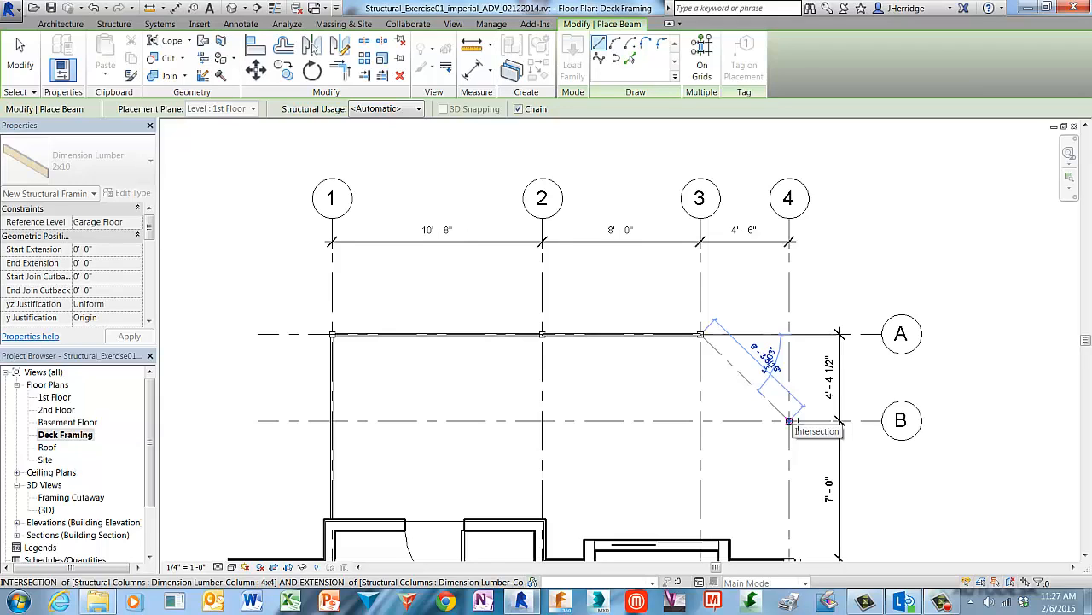
{"action": "left_click", "coordinate": [790, 420]}
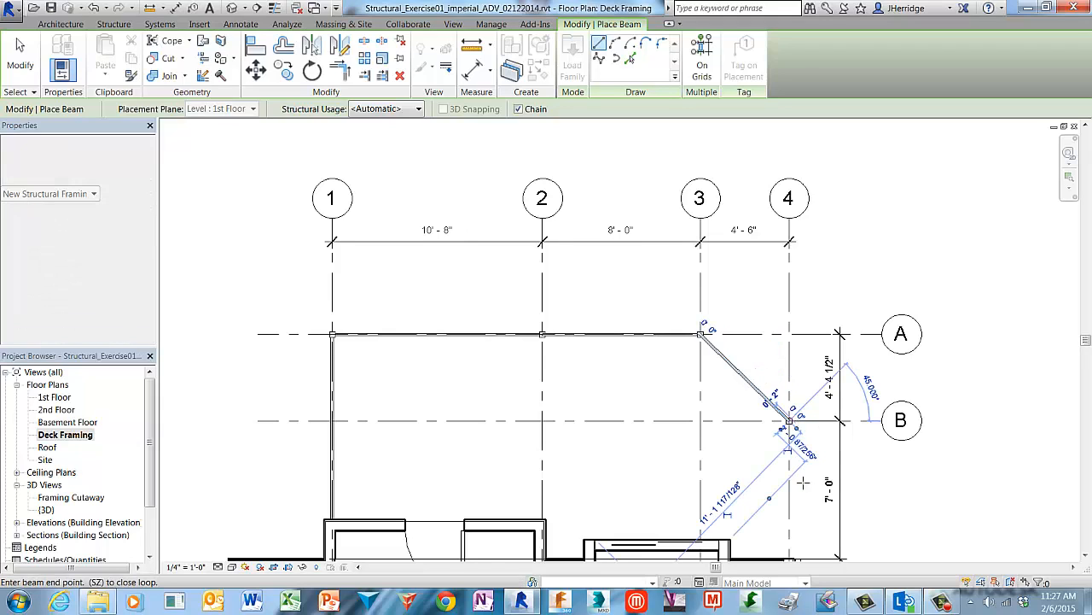
{"action": "middle_click_drag", "start_coordinate": [804, 528], "coordinate": [768, 446]}
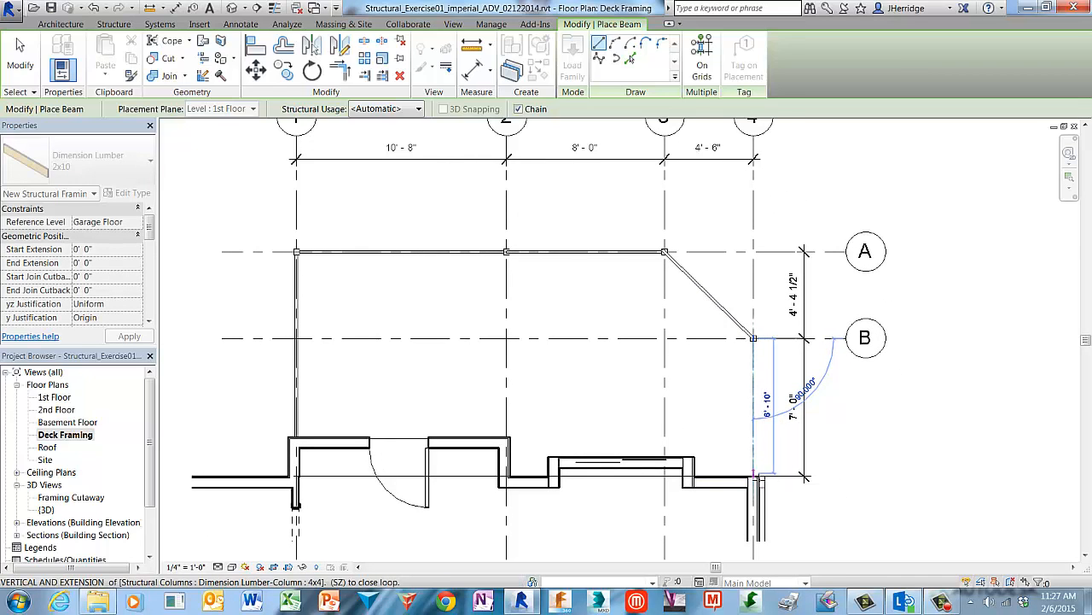
{"action": "left_click", "coordinate": [753, 472]}
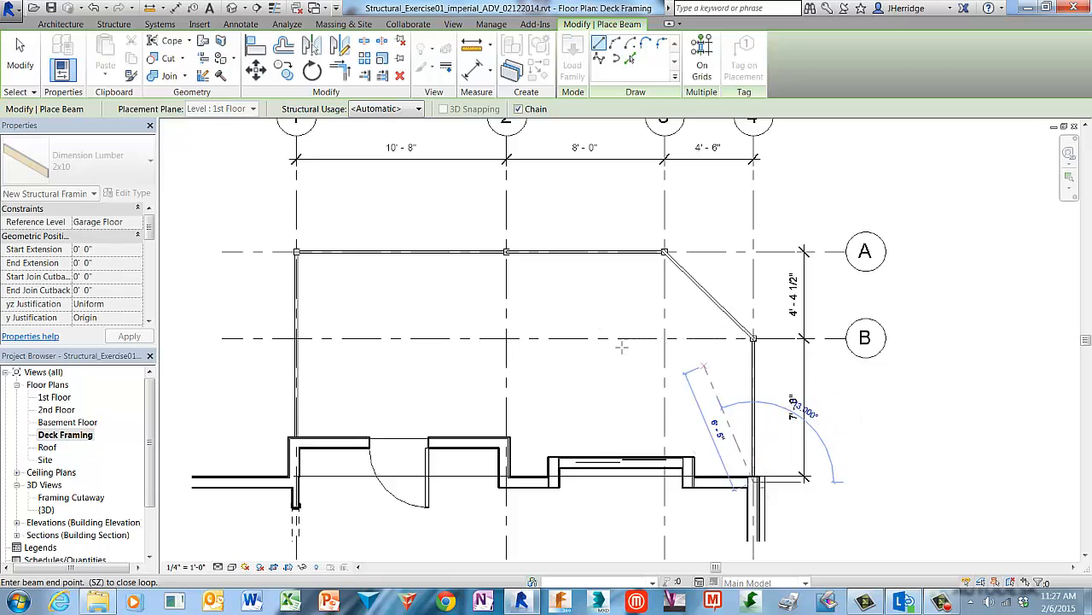
{"action": "left_click", "coordinate": [34, 79]}
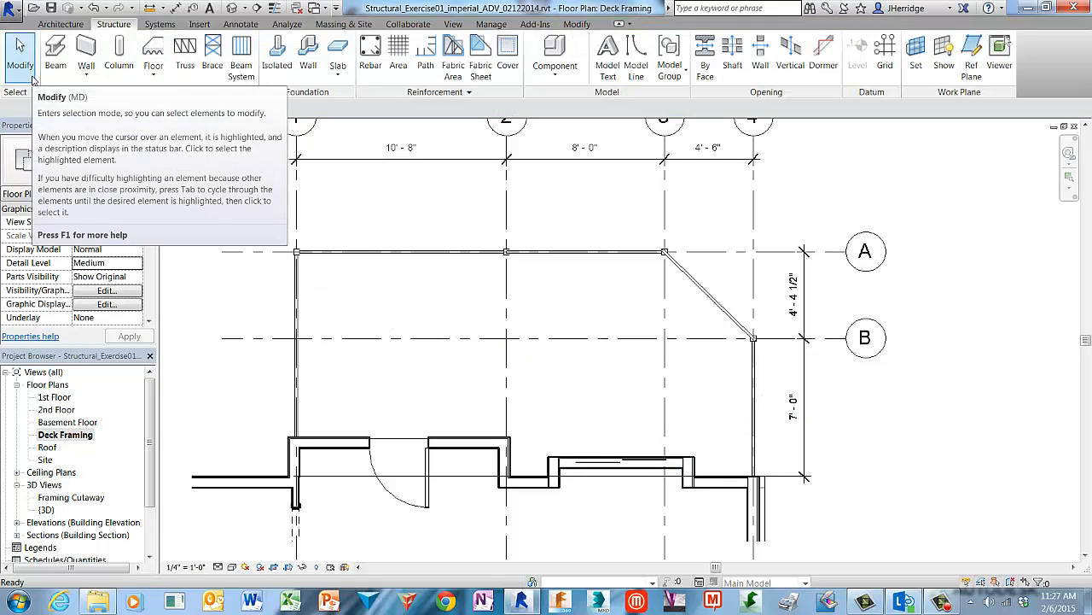
Set the Start and End Level Offsets of the three new beams between A-2, A-3, B-4 and the house wall to -9"
{"action": "left_click", "coordinate": [639, 254]}
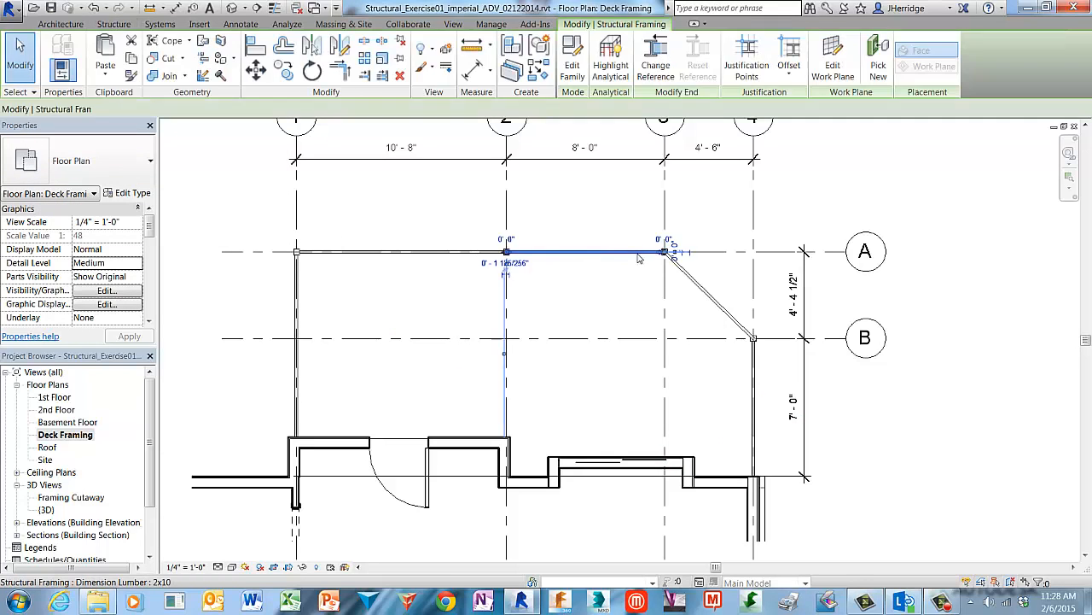
{"action": "left_click", "coordinate": [713, 300], "text": "ctrl"}
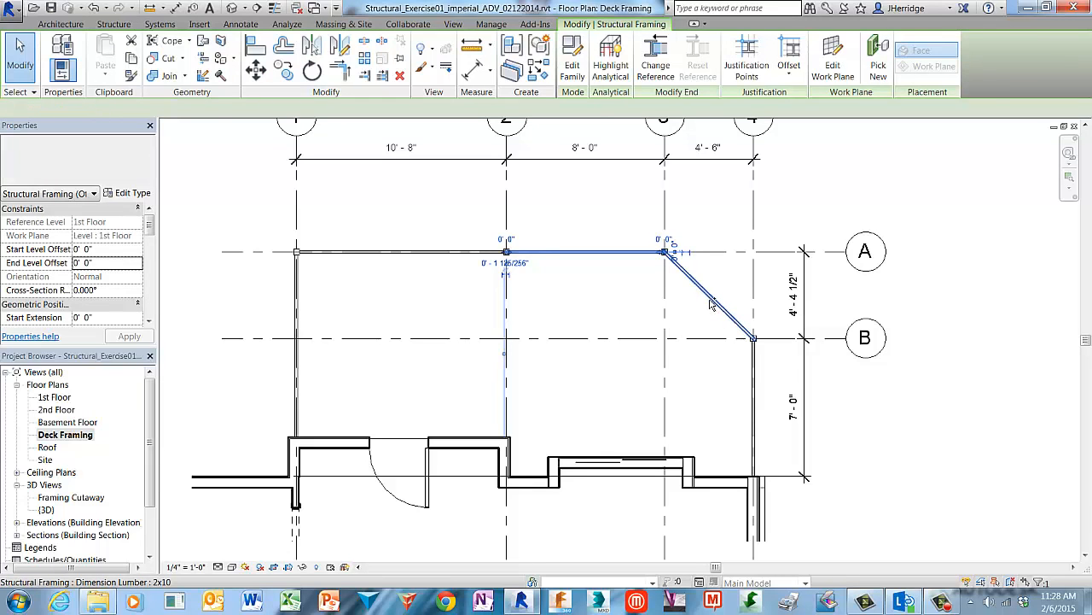
{"action": "left_click", "coordinate": [756, 376], "text": "ctrl"}
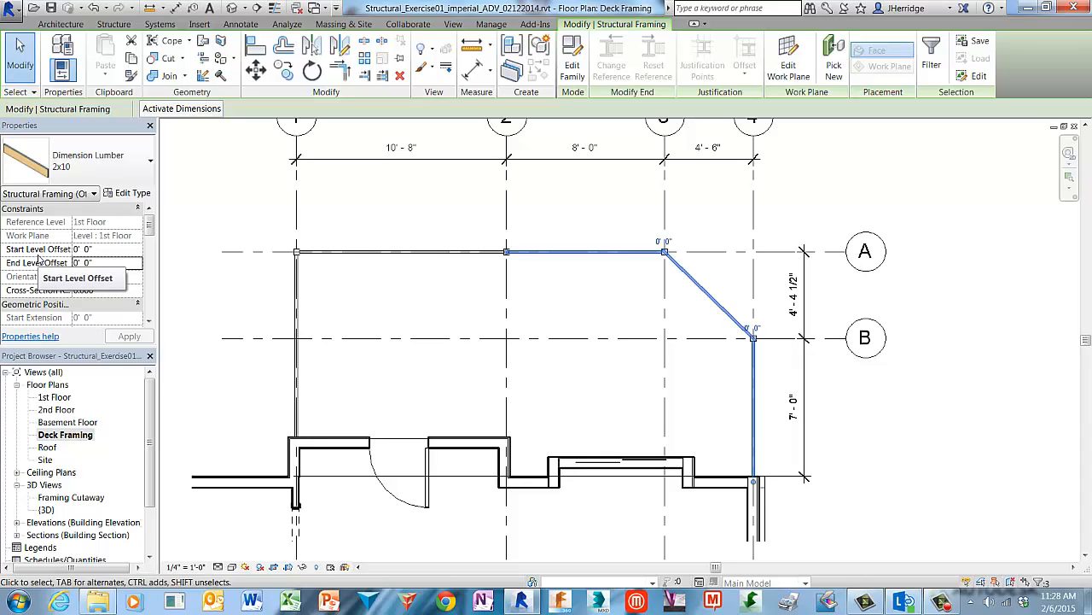
{"action": "left_click", "coordinate": [104, 250]}
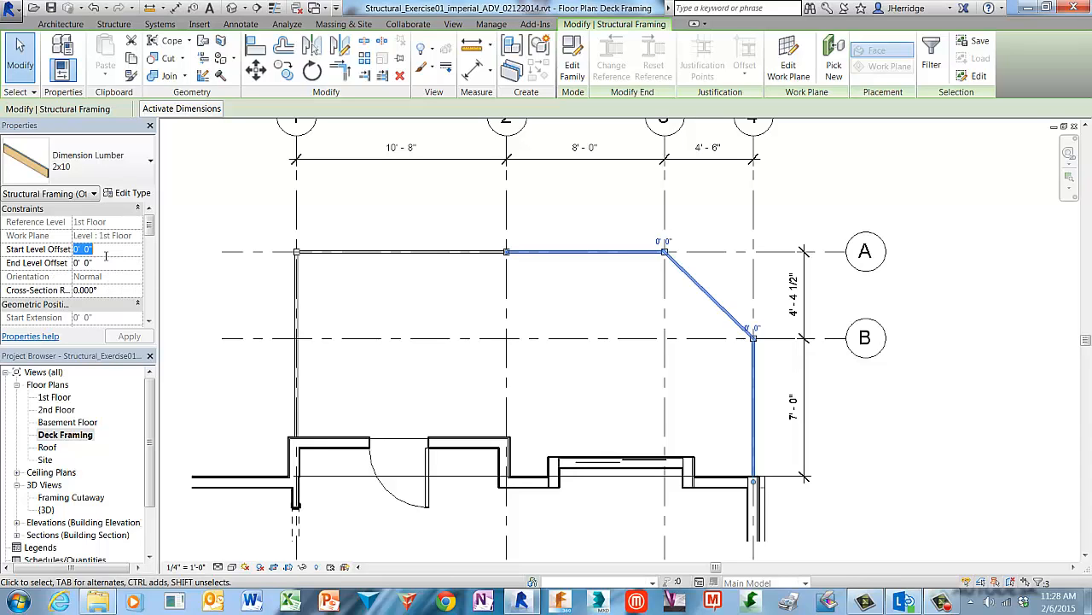
{"action": "type", "text": "-9"}
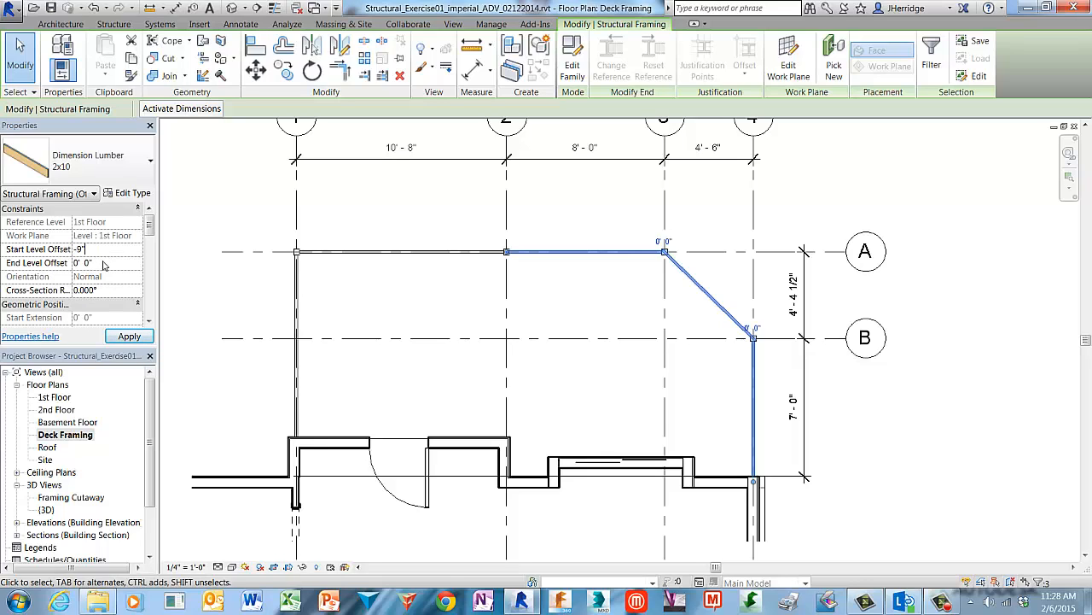
{"action": "left_click", "coordinate": [106, 262]}
{"action": "left_click", "coordinate": [105, 253]}
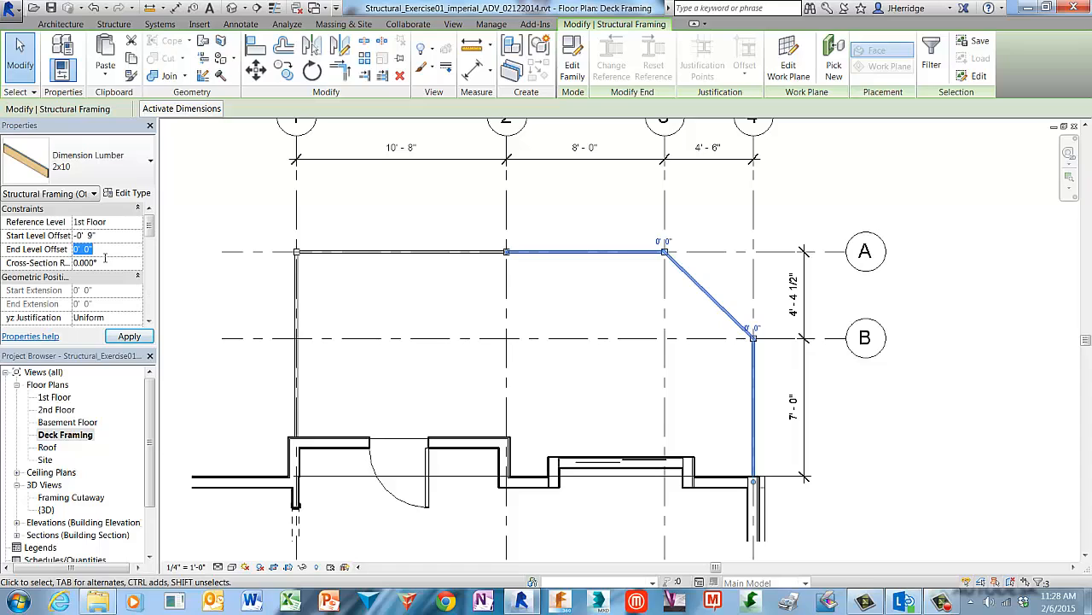
{"action": "type", "text": "-9"}
{"action": "left_click", "coordinate": [105, 258]}
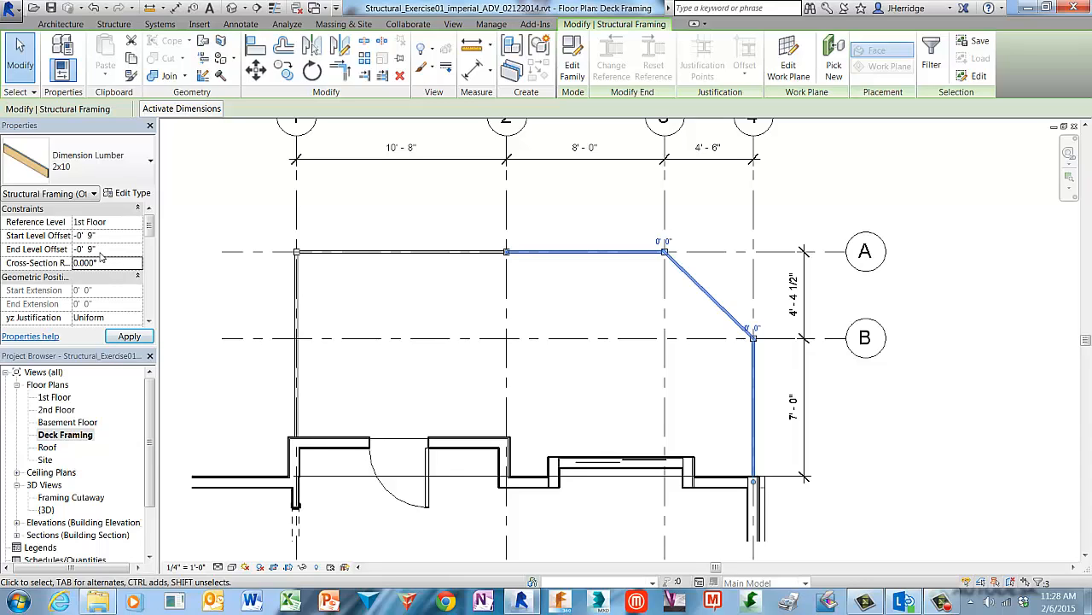
{"action": "left_click", "coordinate": [130, 336]}
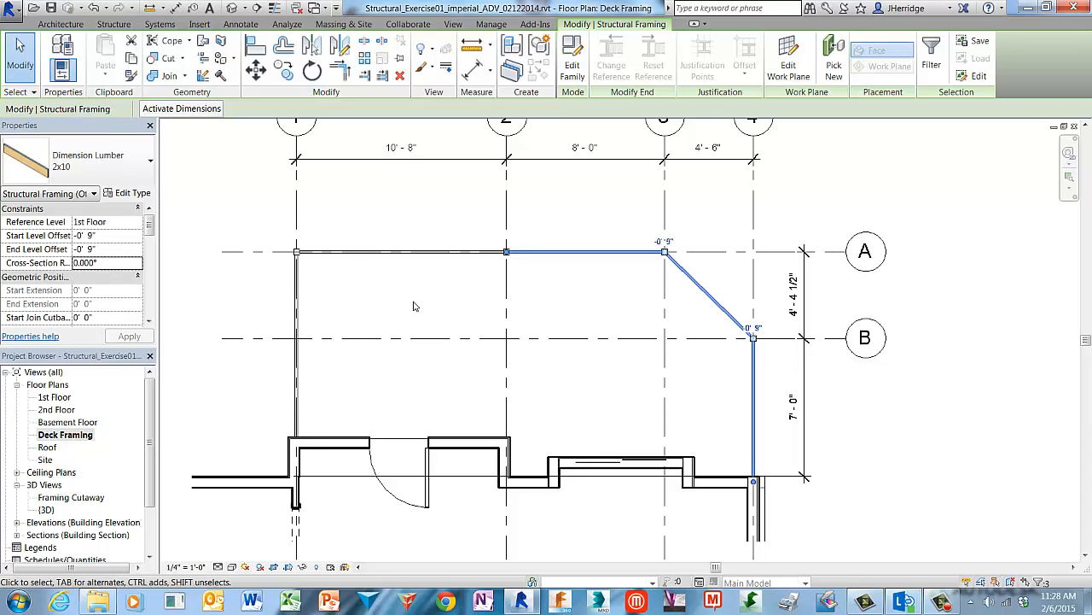
{"action": "key", "text": "Escape"}
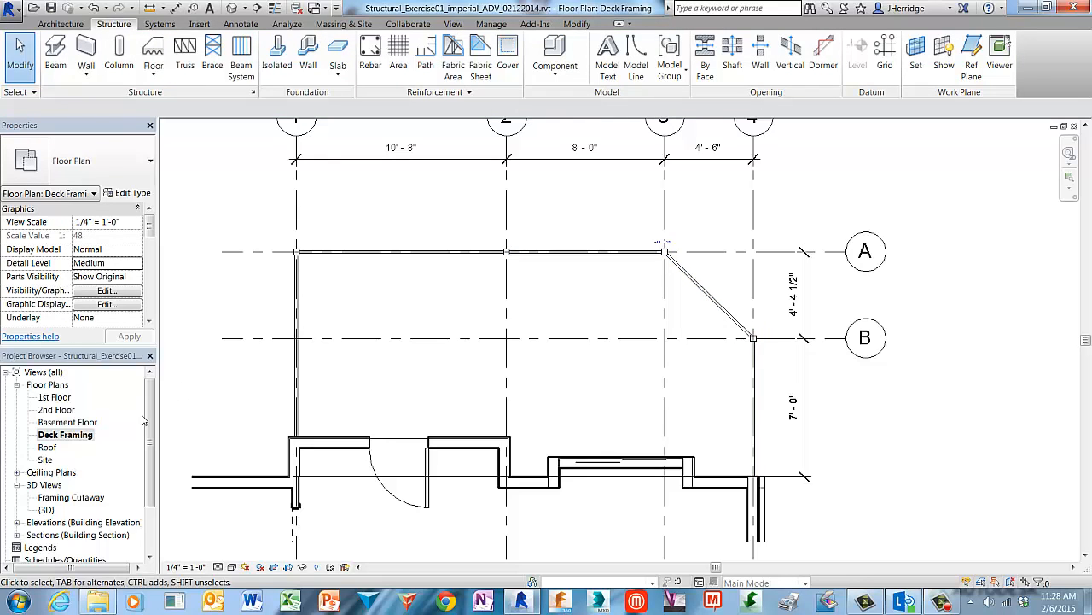
Open the Framing Cutaway 3D view and save the project under the new name Structural_Exercise01_finished in the same folder
{"action": "left_click", "coordinate": [98, 501]}
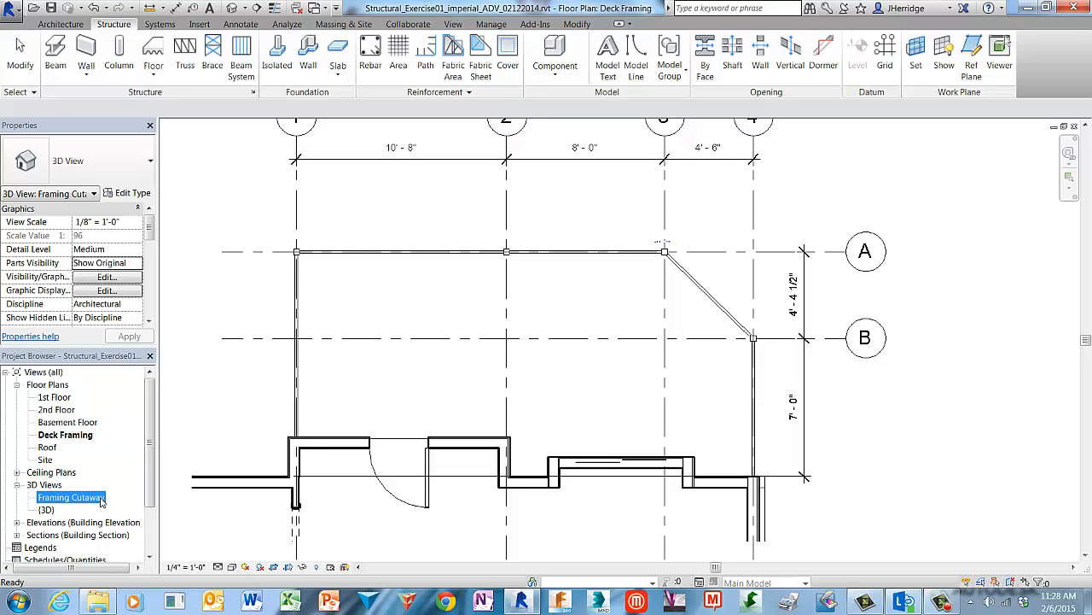
{"action": "double_click", "coordinate": [100, 501]}
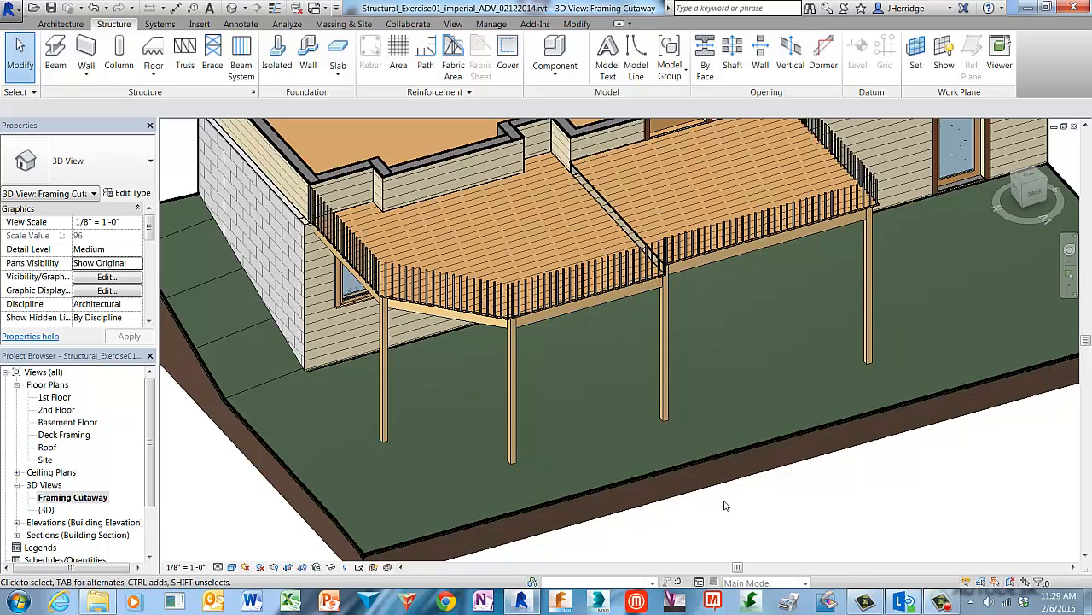
{"action": "left_click", "coordinate": [11, 9]}
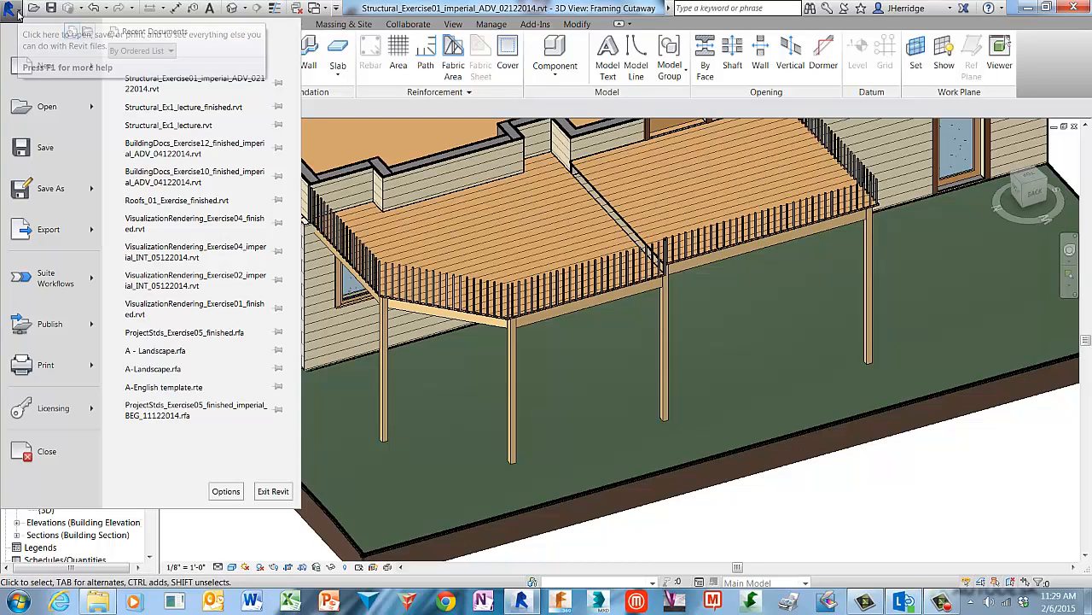
{"action": "mouse_move", "coordinate": [61, 198]}
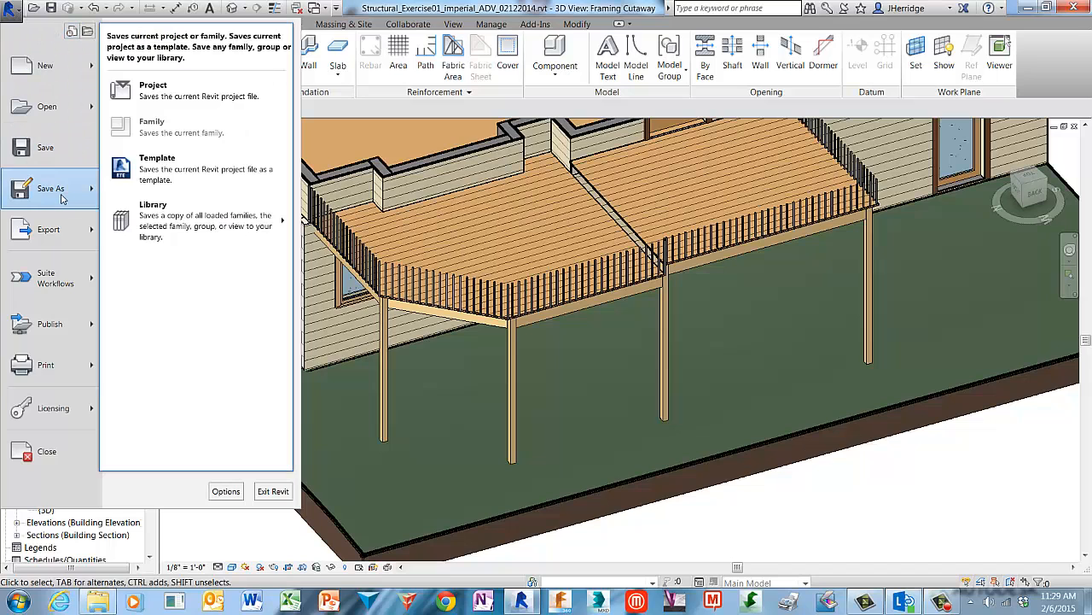
{"action": "left_click", "coordinate": [231, 102]}
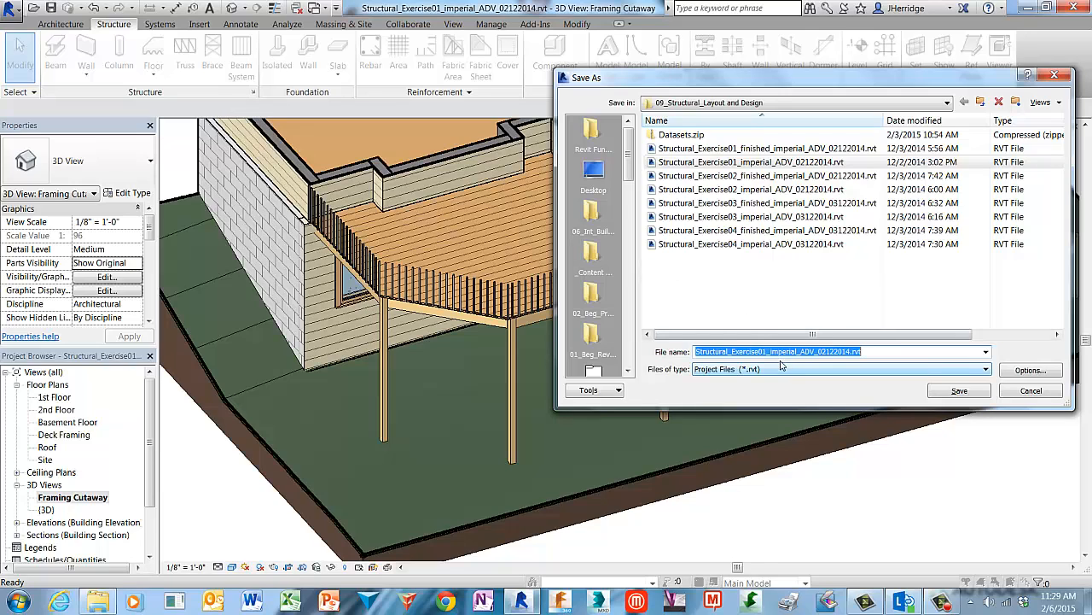
{"action": "left_click_drag", "start_coordinate": [771, 353], "coordinate": [877, 366]}
{"action": "type", "text": "finished"}
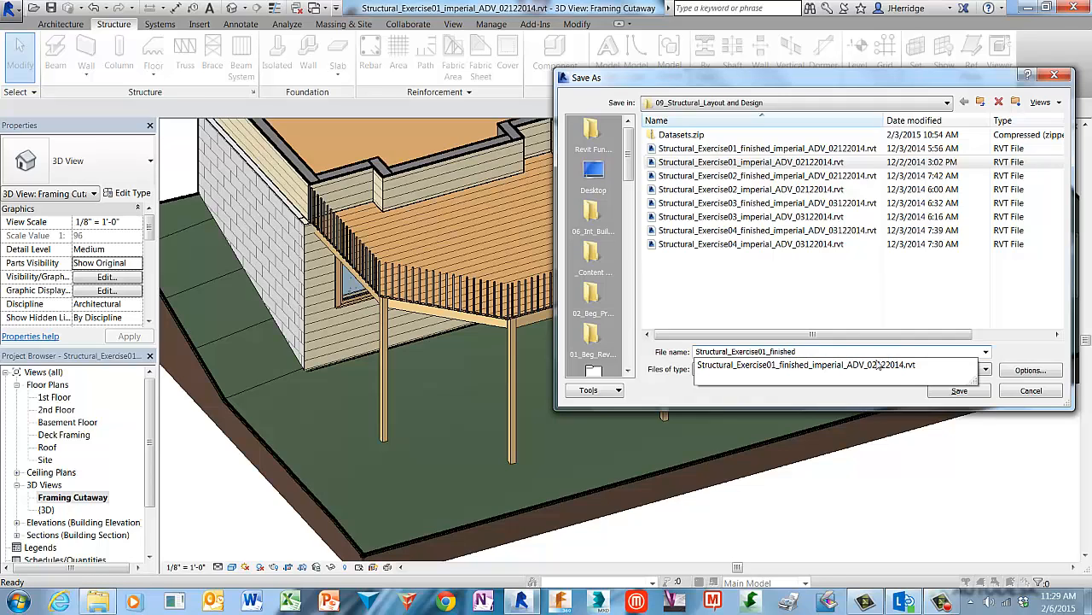
{"action": "left_click", "coordinate": [905, 399]}
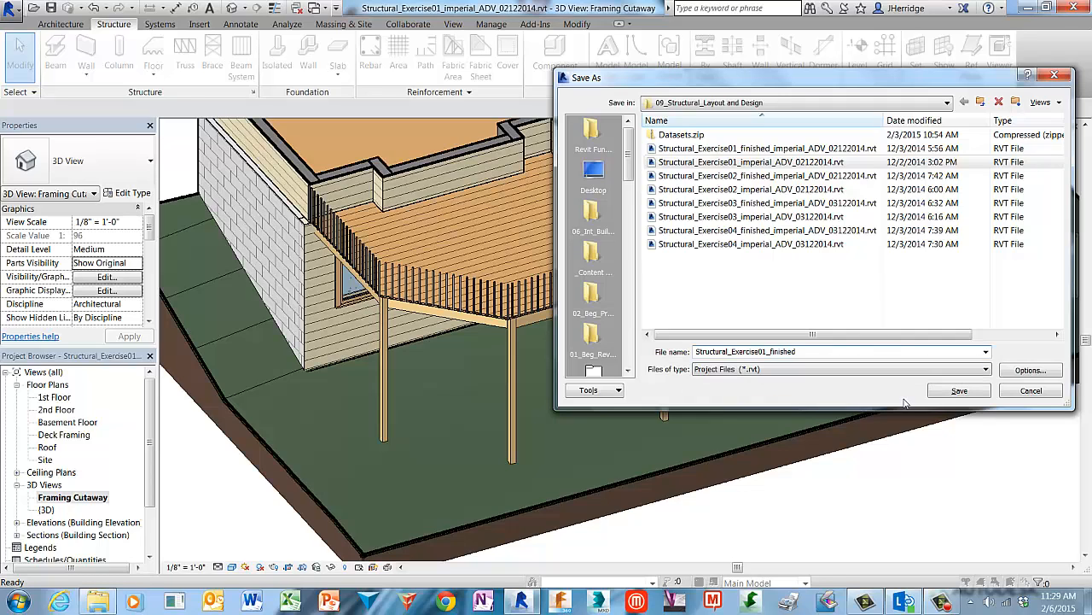
{"action": "left_click", "coordinate": [961, 391]}
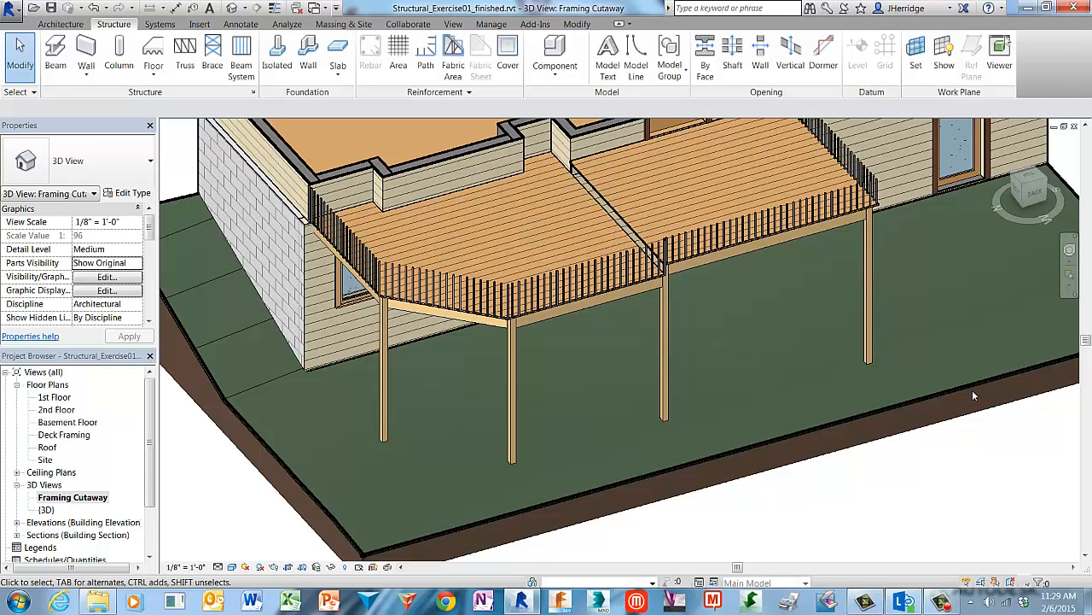